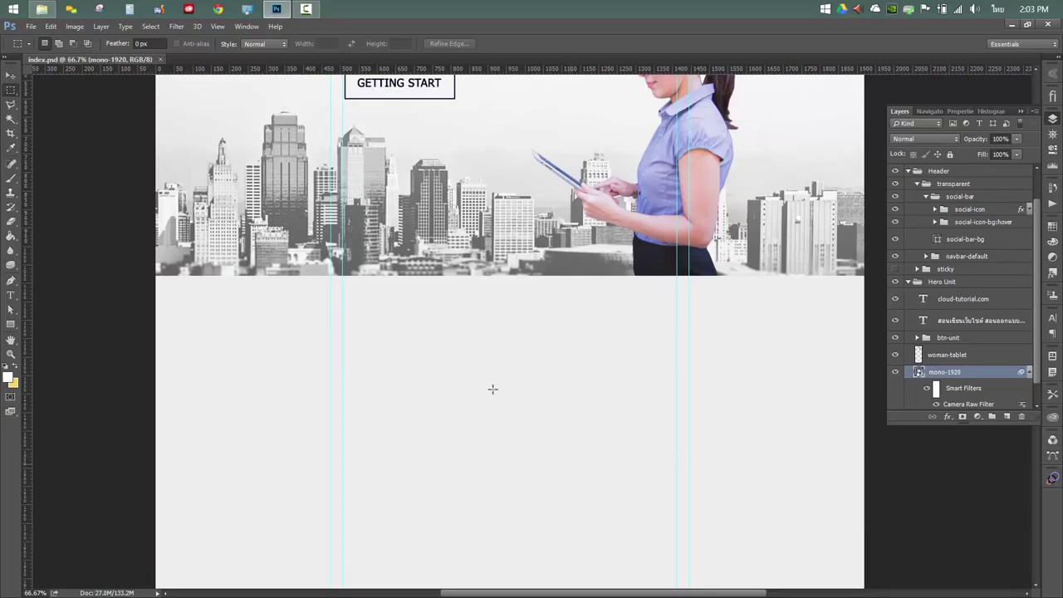
Show the Wireframe layer and examine how the section below the hero area divides into three blocks
scroll(936, 286, up, 2)
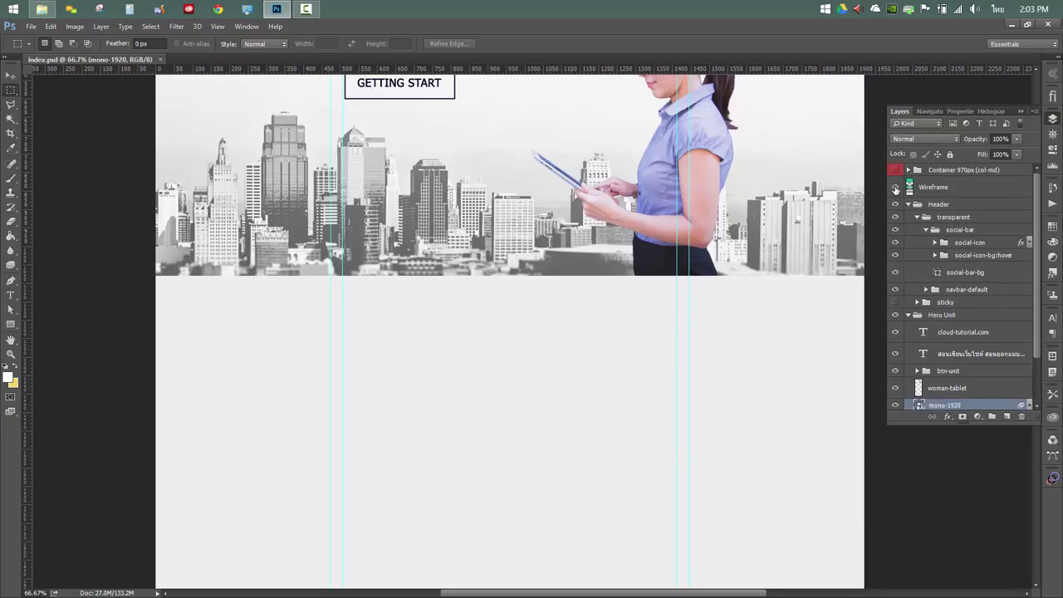
click(894, 187)
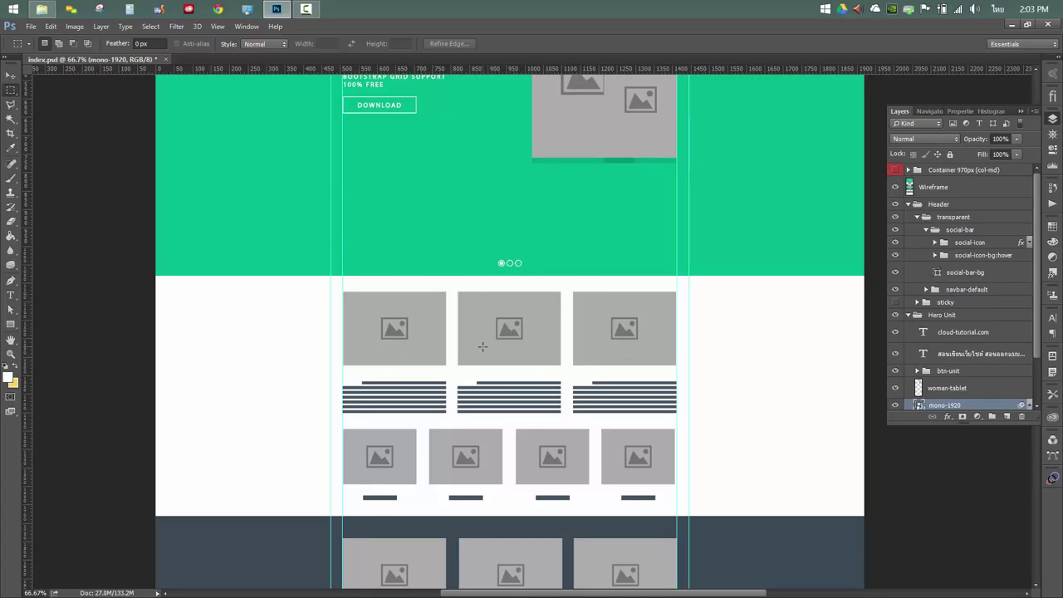
mouse_move(158, 376)
mouse_down()
mouse_move(432, 383)
mouse_move(446, 367)
mouse_move(442, 291)
mouse_move(158, 294)
mouse_move(163, 362)
mouse_up()
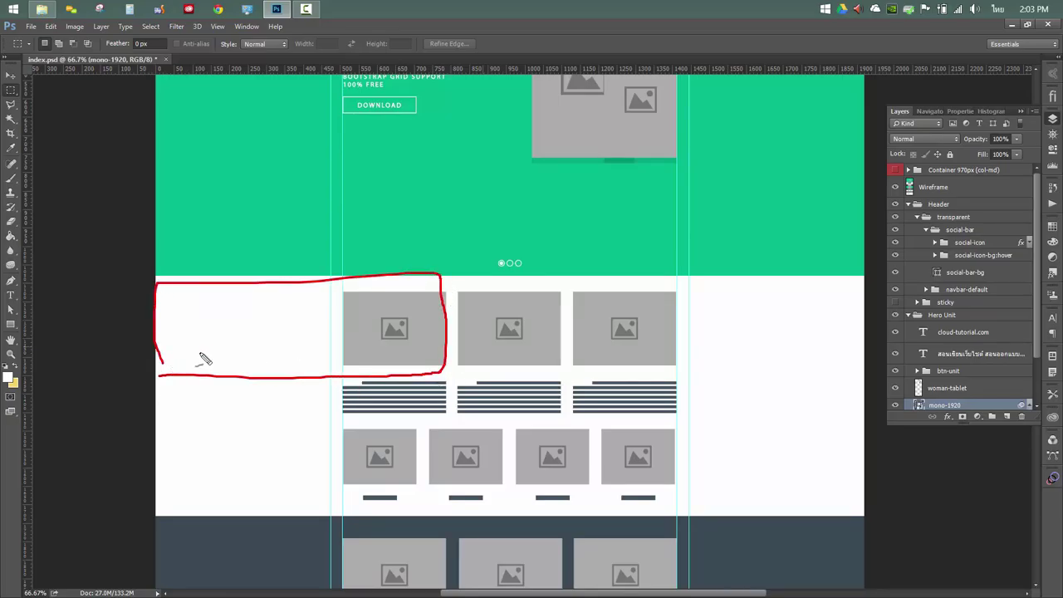
mouse_move(441, 269)
mouse_down()
mouse_move(670, 272)
mouse_move(677, 346)
mouse_move(674, 369)
mouse_move(446, 380)
mouse_move(861, 366)
mouse_move(864, 270)
mouse_move(378, 280)
mouse_up()
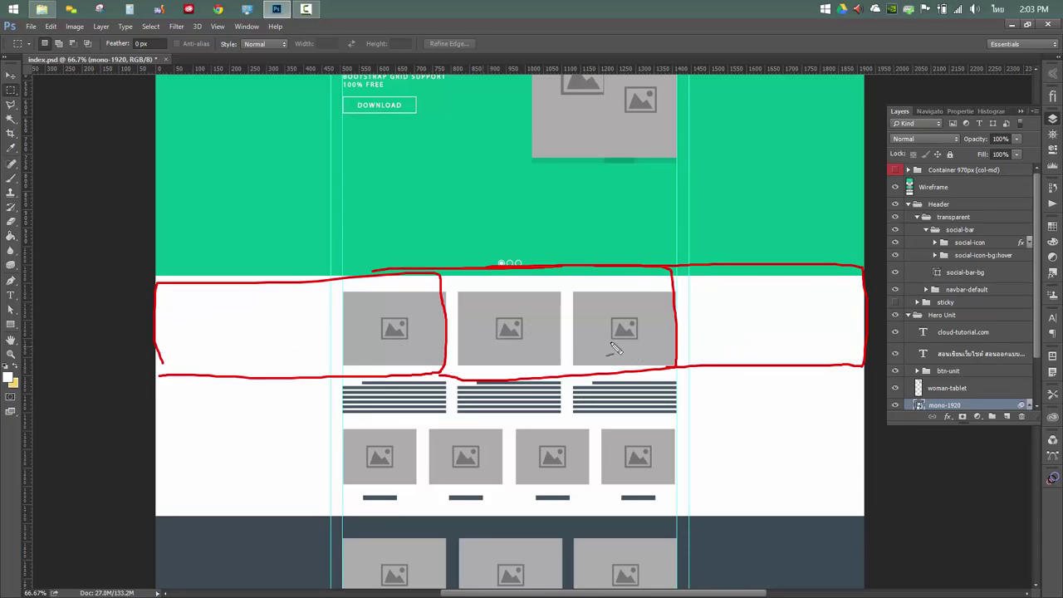
key(Escape)
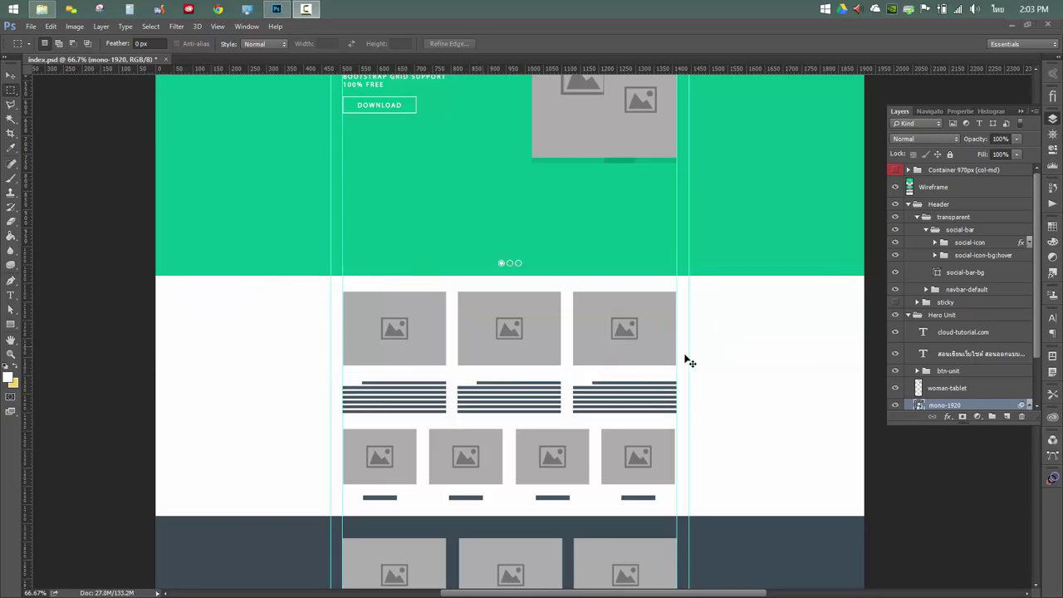
Collapse the Header and Hero Unit groups and hide the Wireframe layer
click(910, 204)
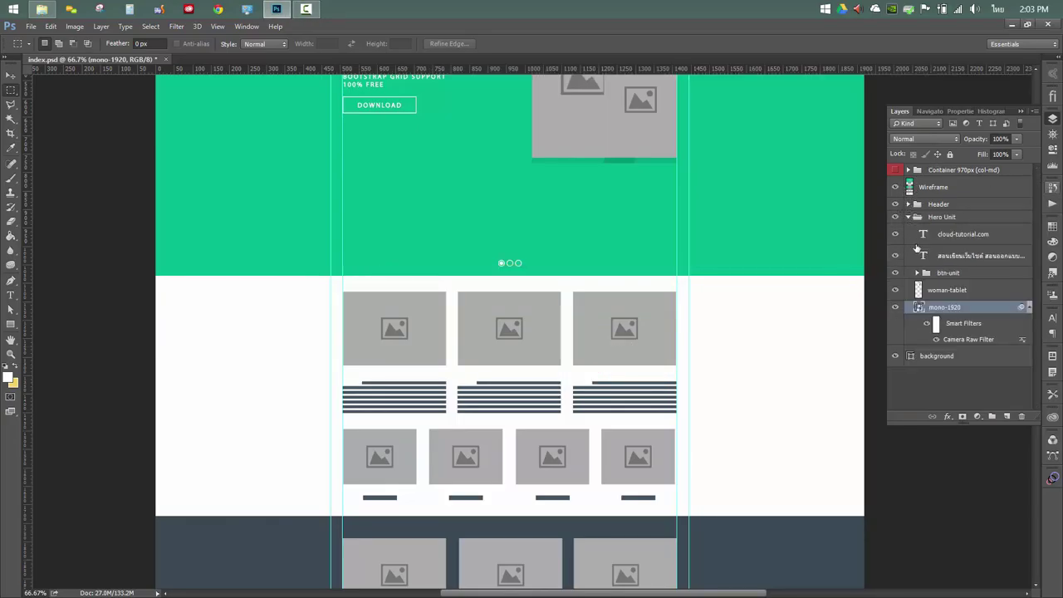
click(914, 217)
click(908, 216)
click(894, 187)
Create a new layer group, place it directly below the Hero Unit group, and name it Service
click(991, 415)
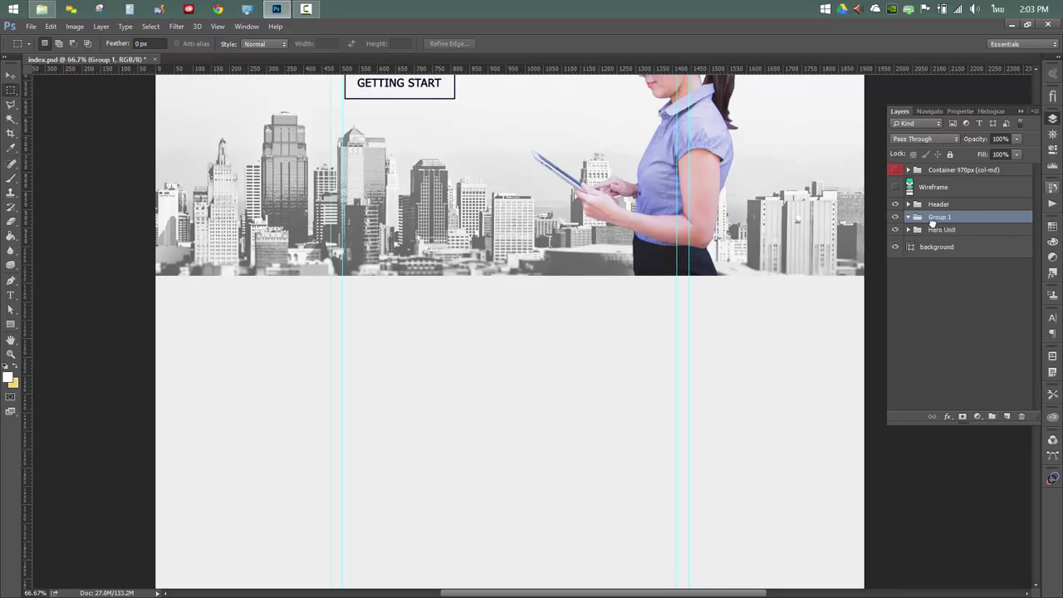
mouse_move(940, 231)
mouse_down()
mouse_move(936, 239)
mouse_move(936, 223)
mouse_up()
double_click(938, 229)
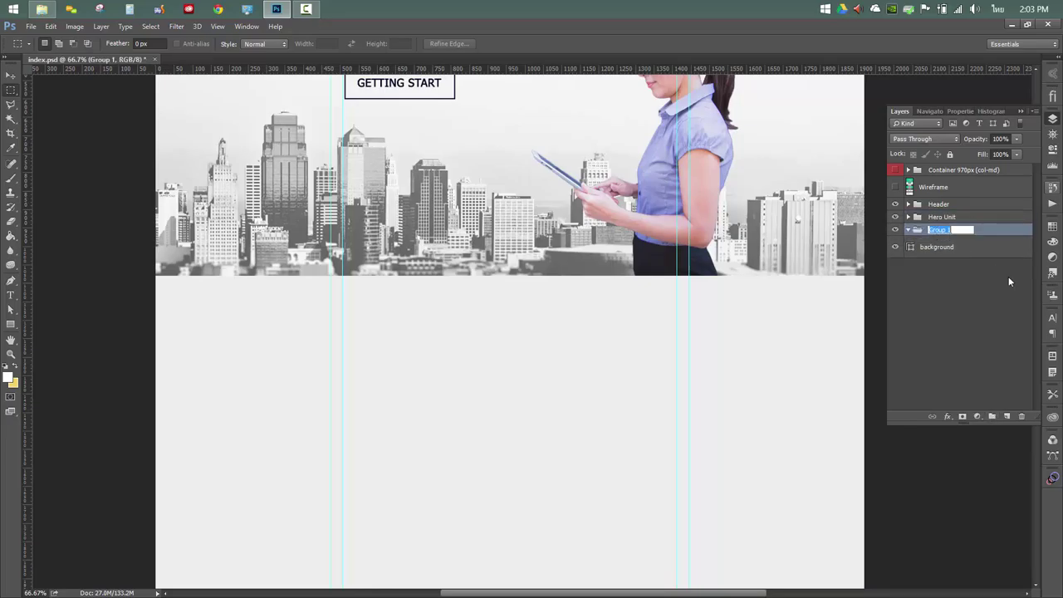
text(ชาคอน)
key(BackSpace)
key(BackSpace)
key(BackSpace)
key(BackSpace)
key(BackSpace)
text(Service)
key(Return)
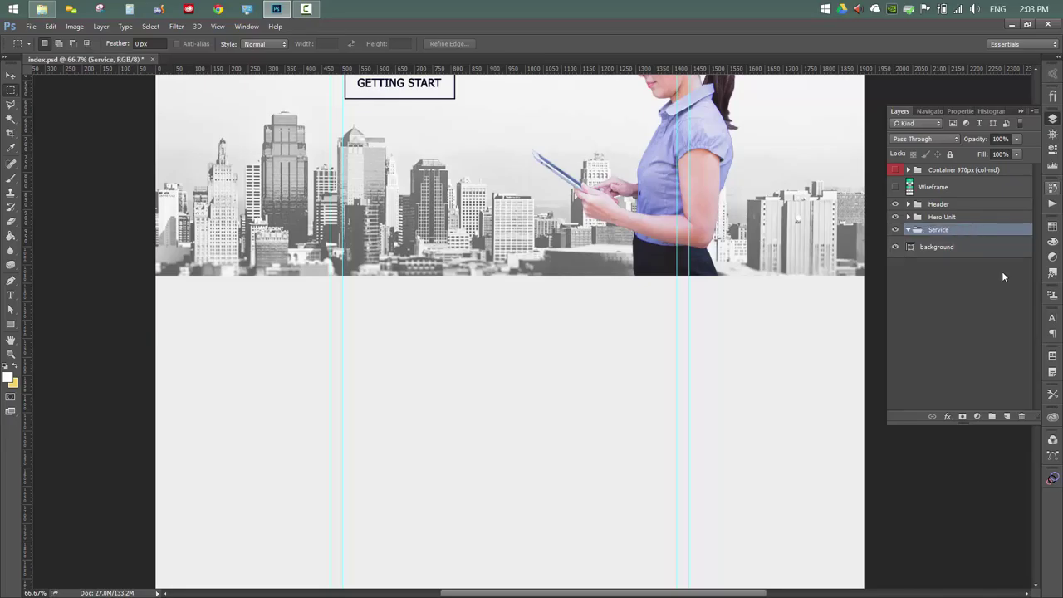
Start a fixed-size rectangle below the hero image and compute a third of the page width, 1920 / 3, in Calculator
click(11, 324)
click(243, 307)
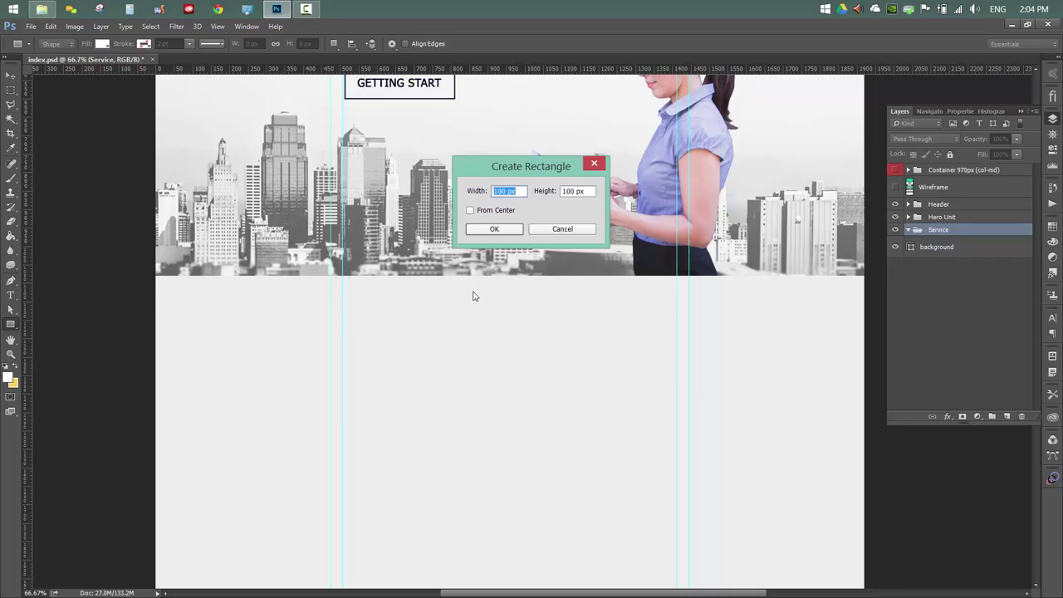
click(129, 9)
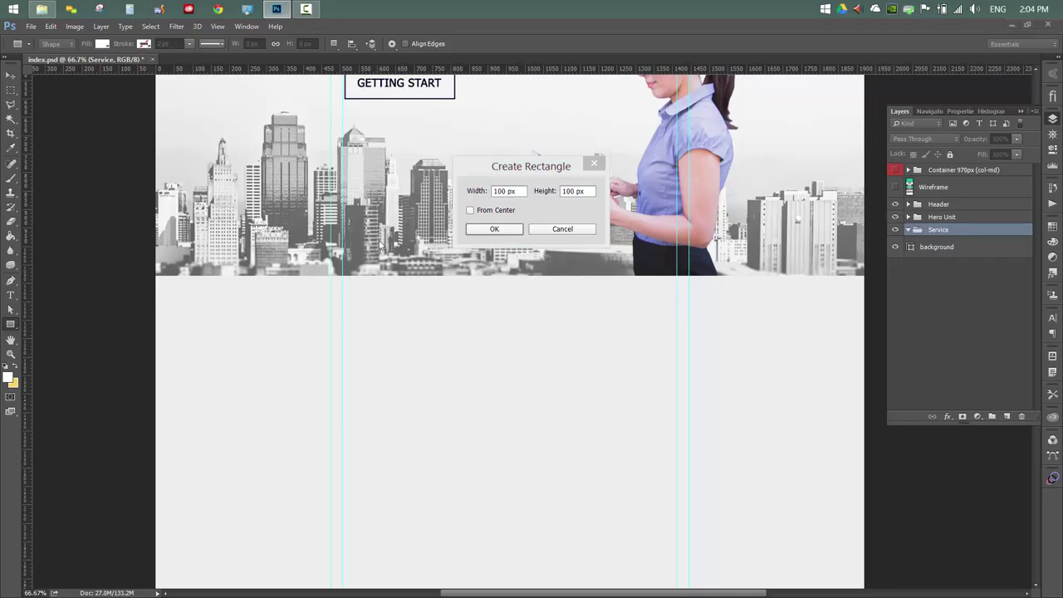
click(719, 323)
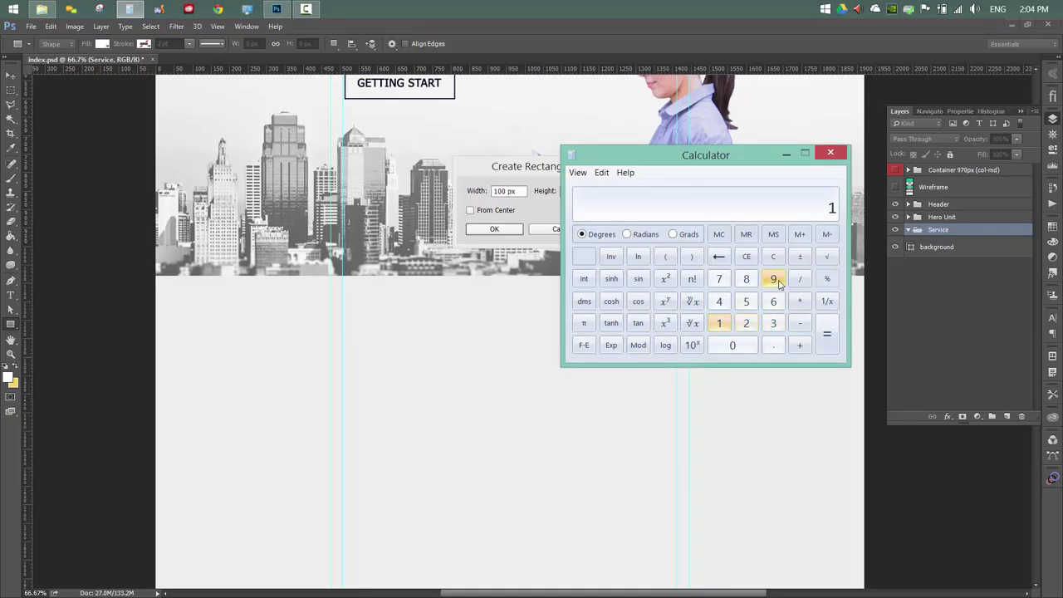
click(773, 279)
click(745, 323)
click(747, 344)
click(799, 279)
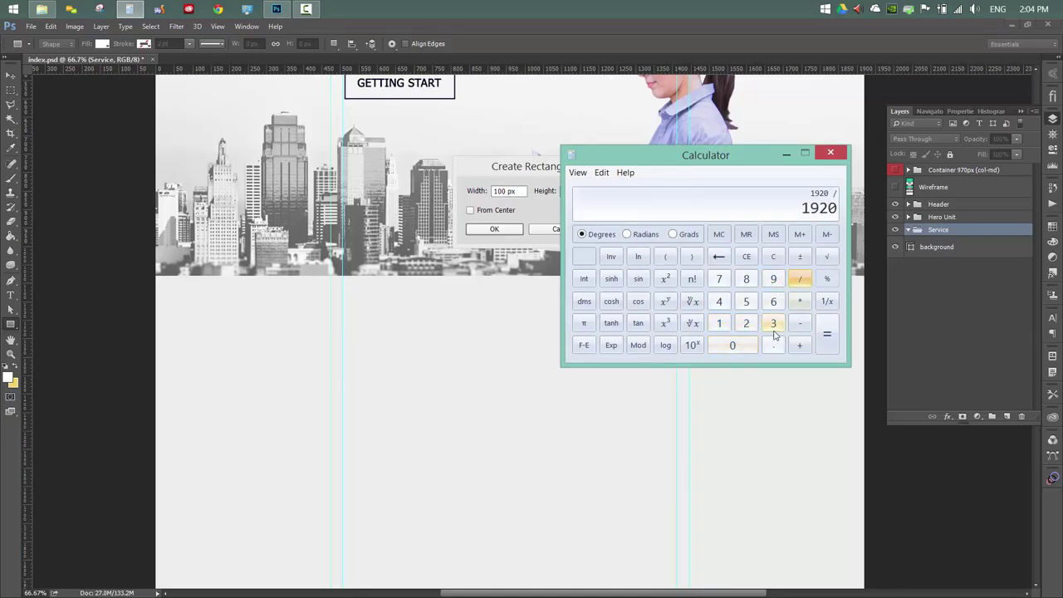
click(773, 322)
click(827, 334)
click(829, 152)
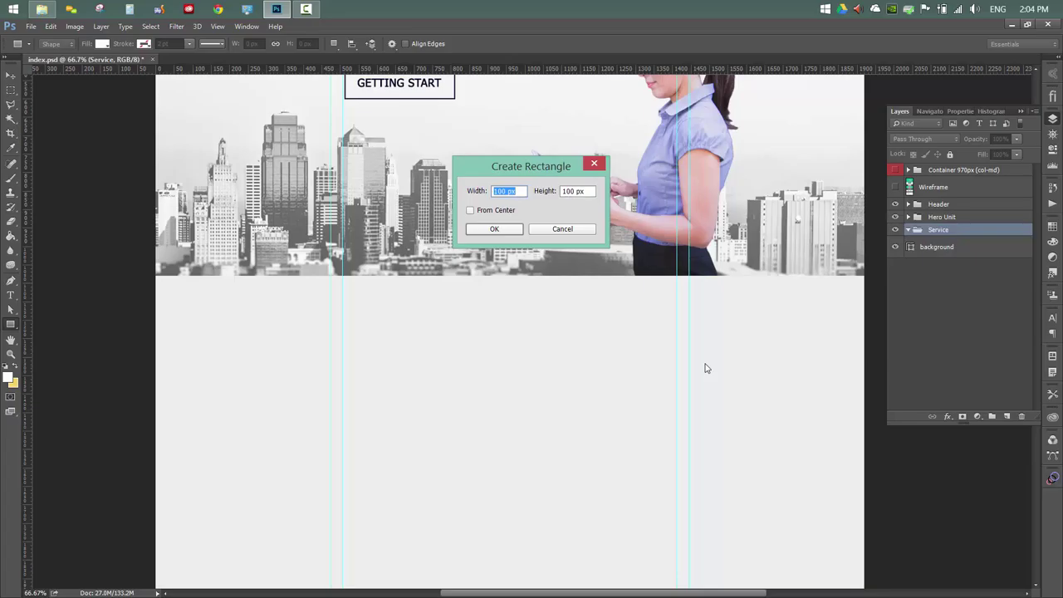
Create a 640 x 280 px white rectangle and align it to the canvas's left edge directly under the hero image
text(640)
key(Tab)
text(2)
key(Return)
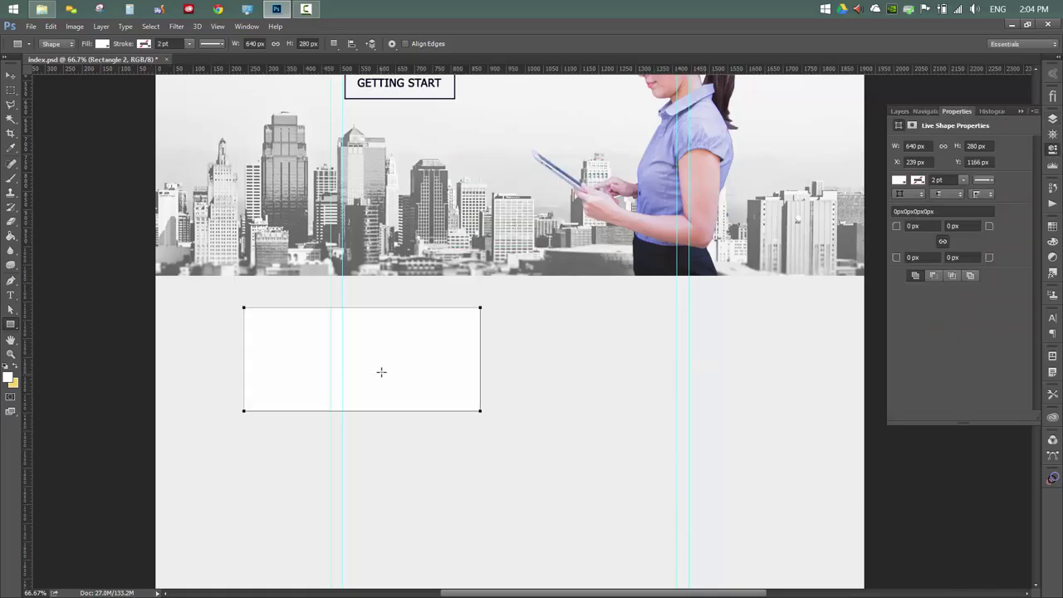
key(v)
drag(462, 379, 375, 347)
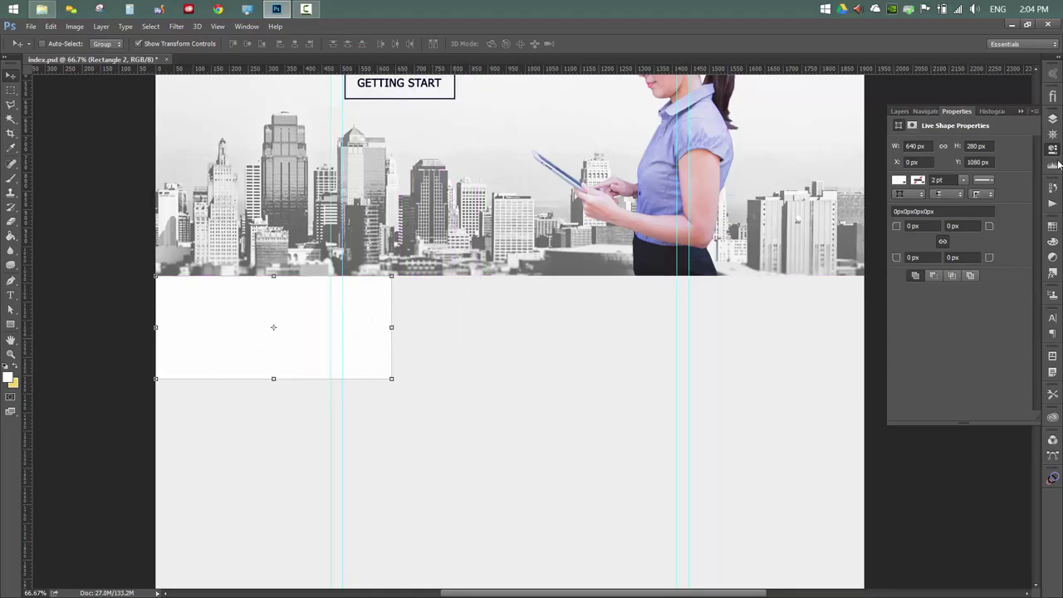
Rename the new rectangle's layer as service 1
click(1052, 119)
double_click(944, 247)
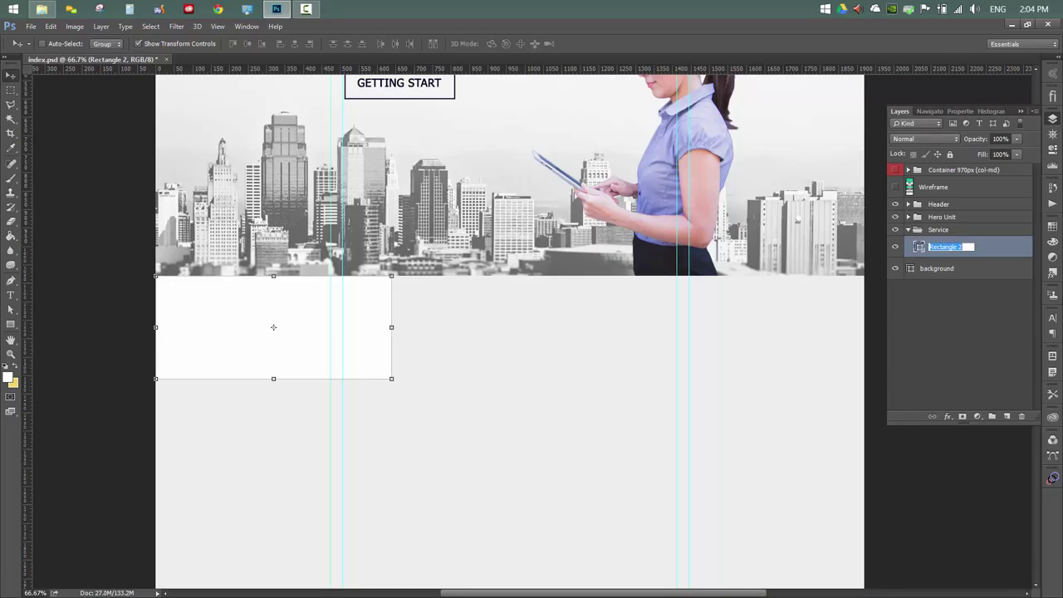
text(service 1)
key(Return)
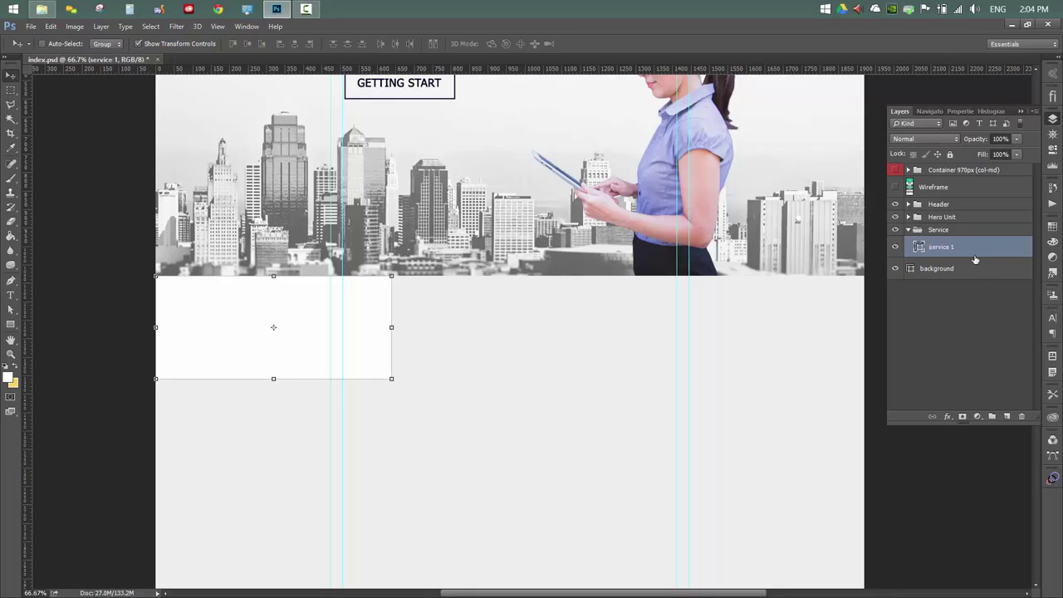
Rename the rectangle's layer inside the Service group as feature 1
double_click(945, 248)
text(feature 1)
key(Return)
Put the feature 1 layer into its own group named Feature 1 and save the document
key(ctrl+g)
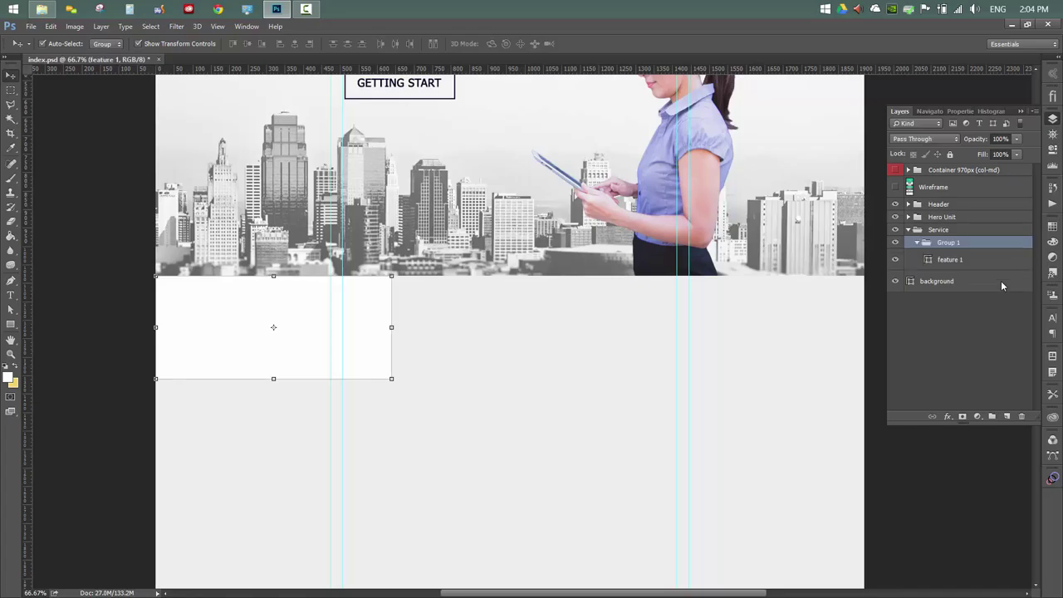
double_click(948, 243)
text(F)
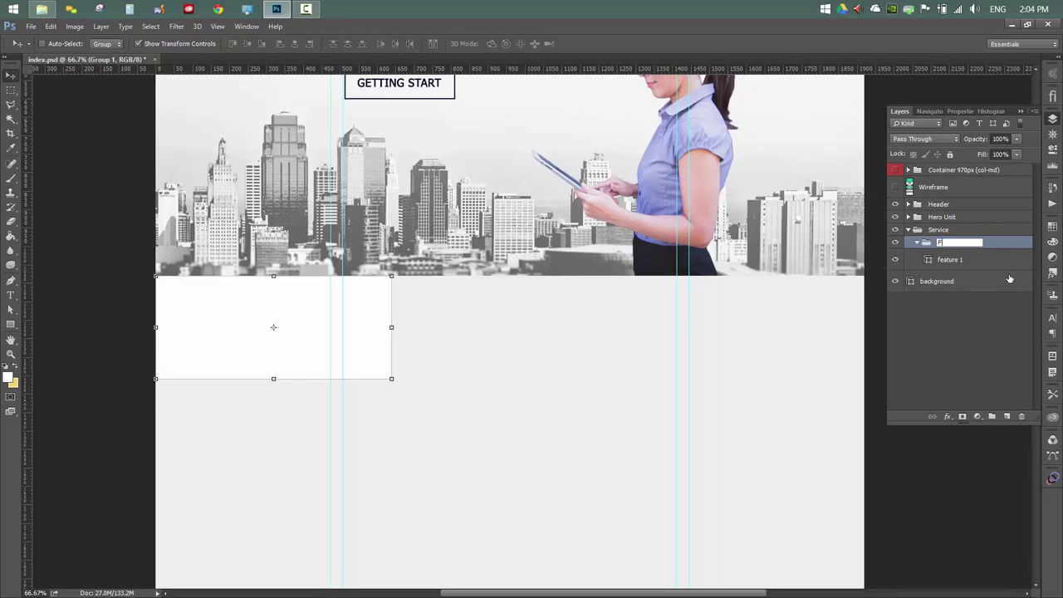
text(eature 1)
key(Return)
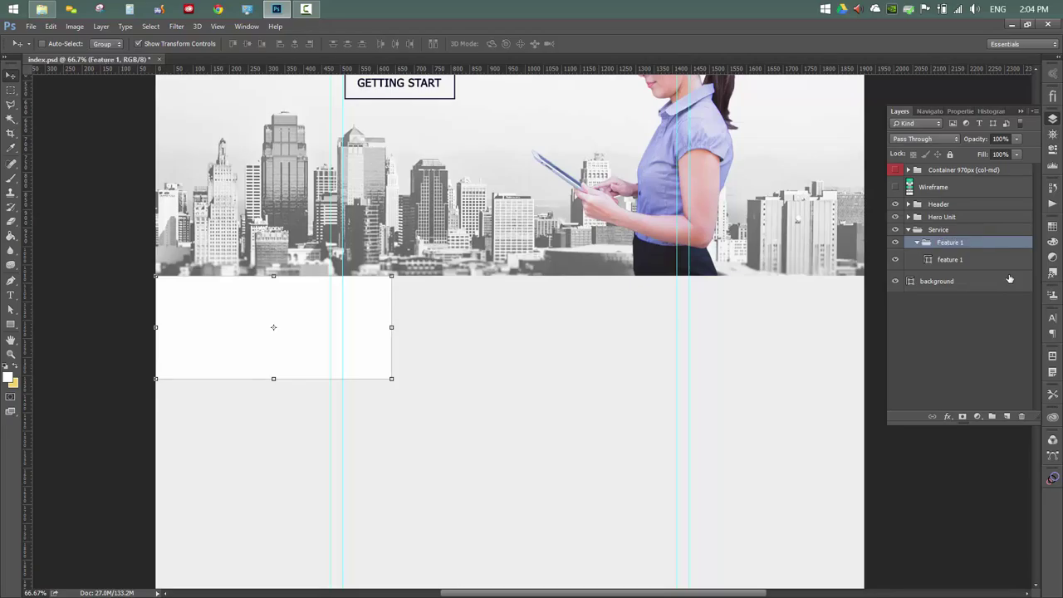
key(ctrl+s)
Convert the feature 1 rectangle layer to a smart object and save the document
click(951, 259)
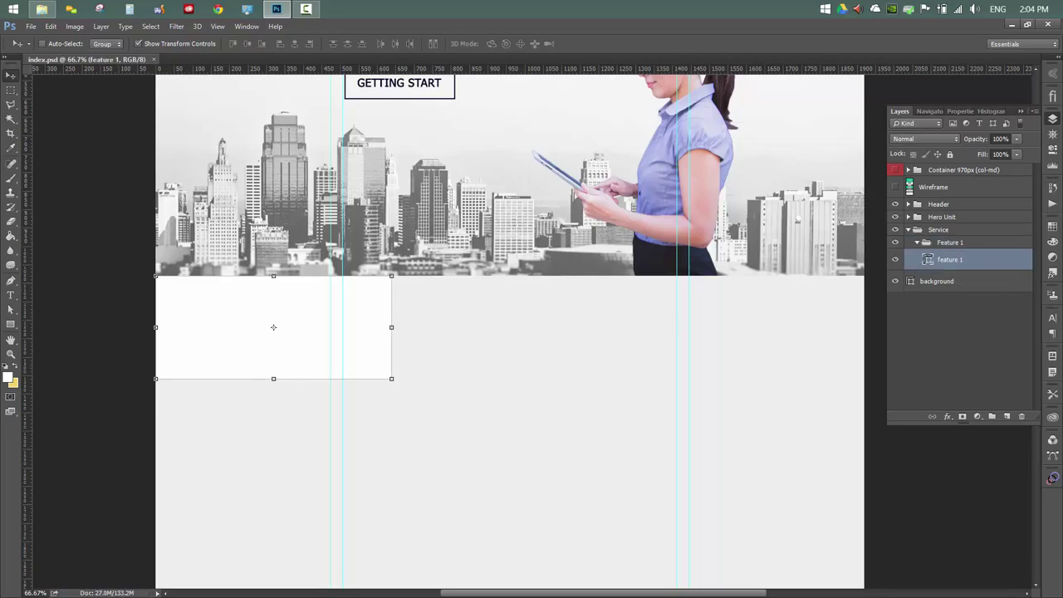
right_click(932, 264)
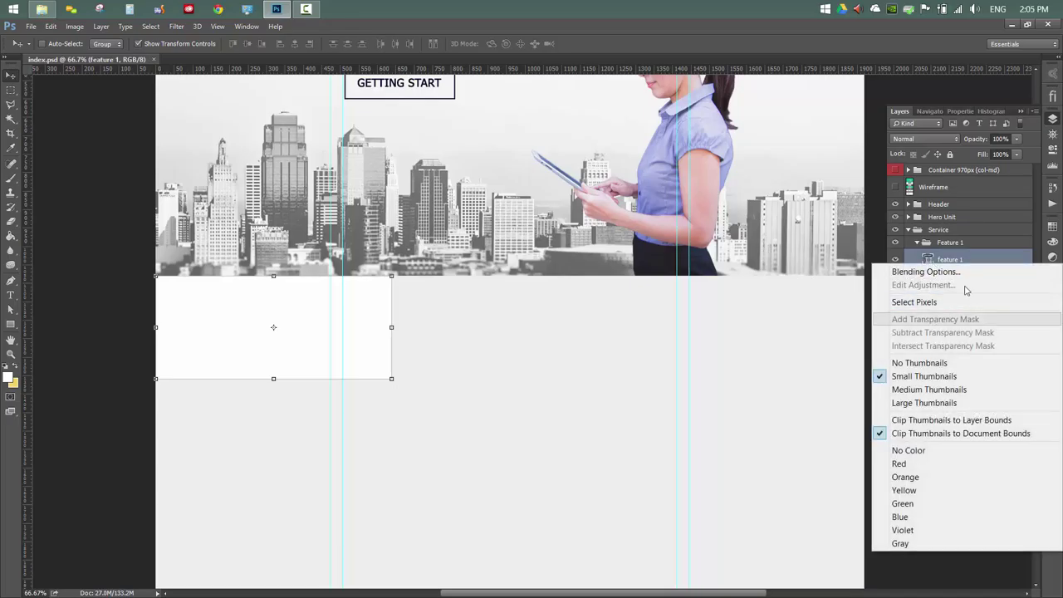
right_click(961, 259)
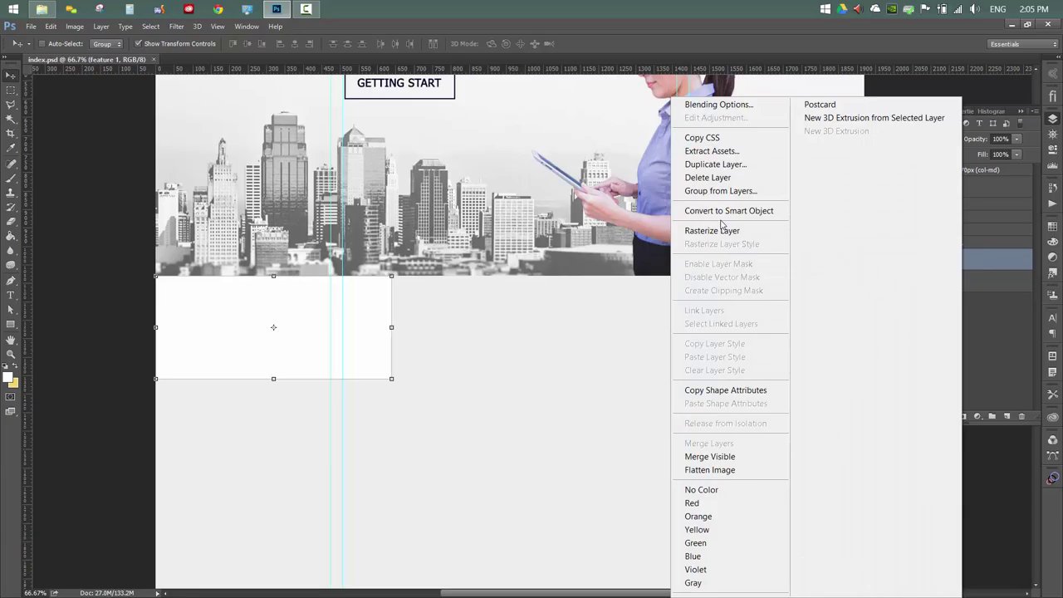
click(773, 211)
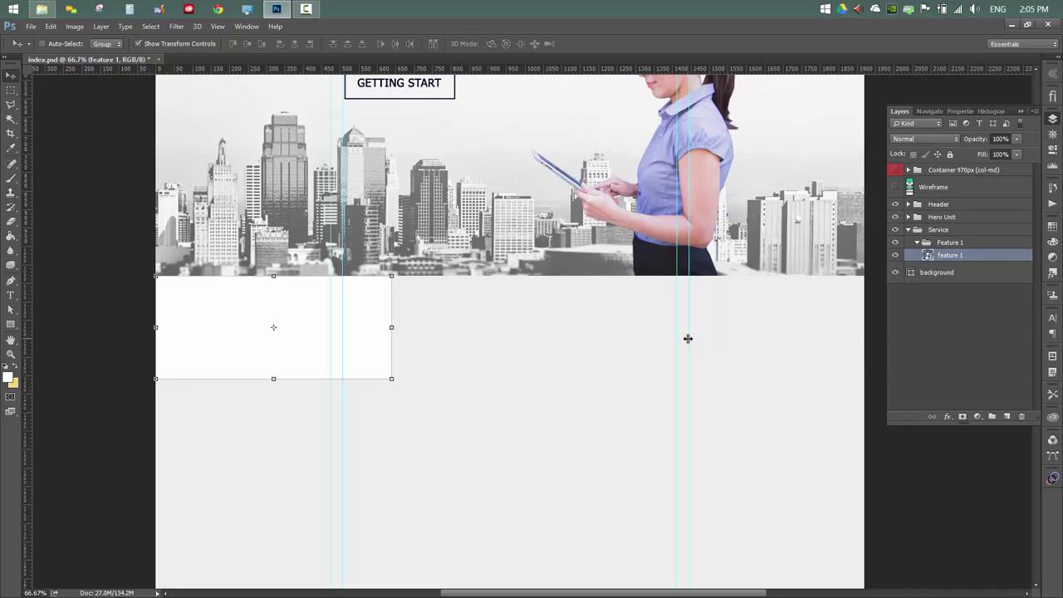
scroll(515, 249, up, 1)
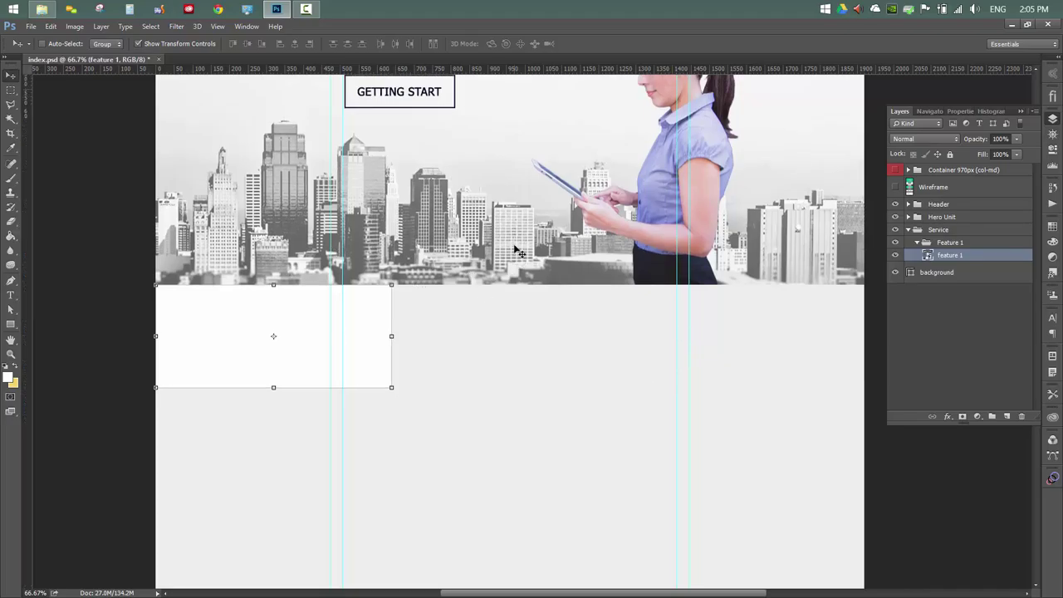
scroll(514, 249, up, 3)
key(ctrl+s)
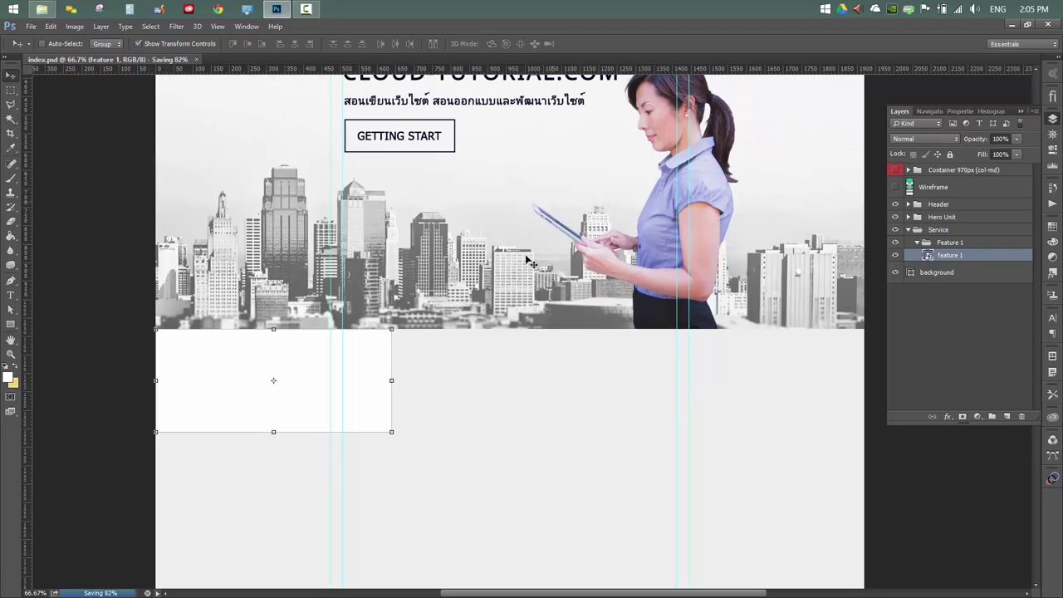
Open the contents of the feature 1 smart object for editing
right_click(952, 255)
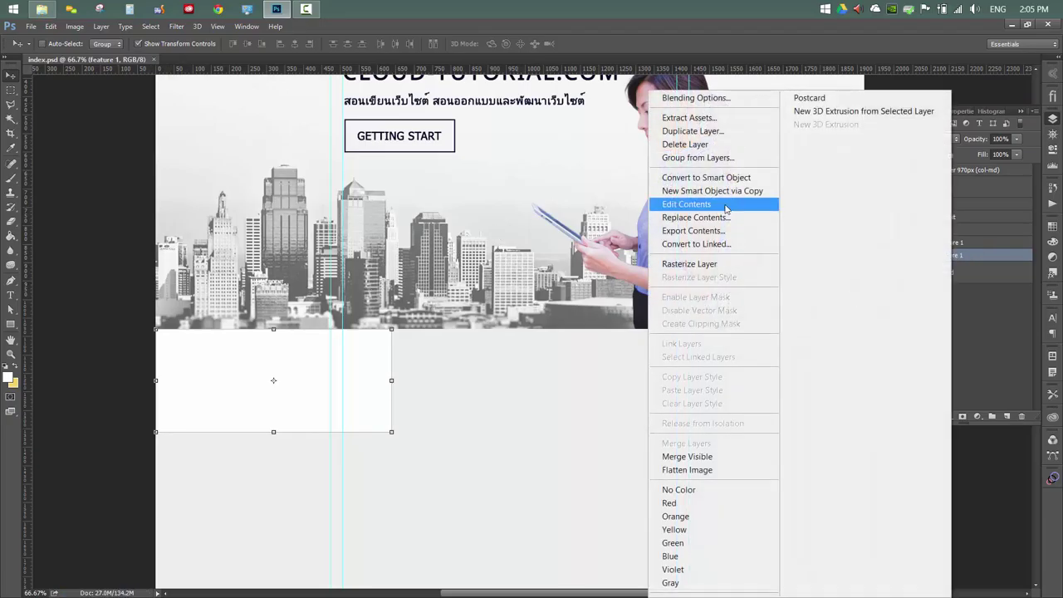
right_click(992, 259)
right_click(993, 259)
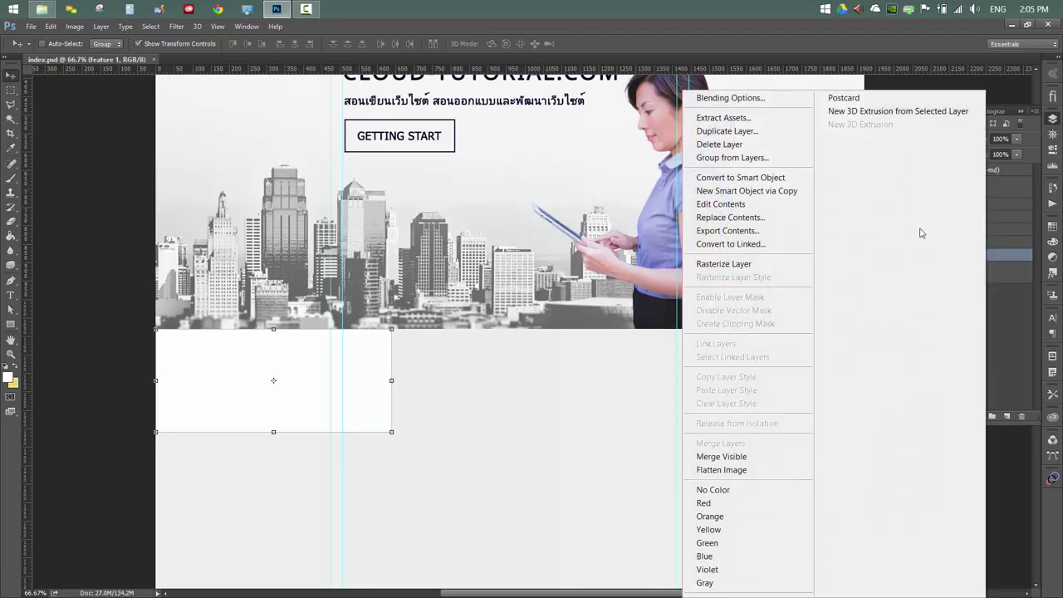
click(710, 204)
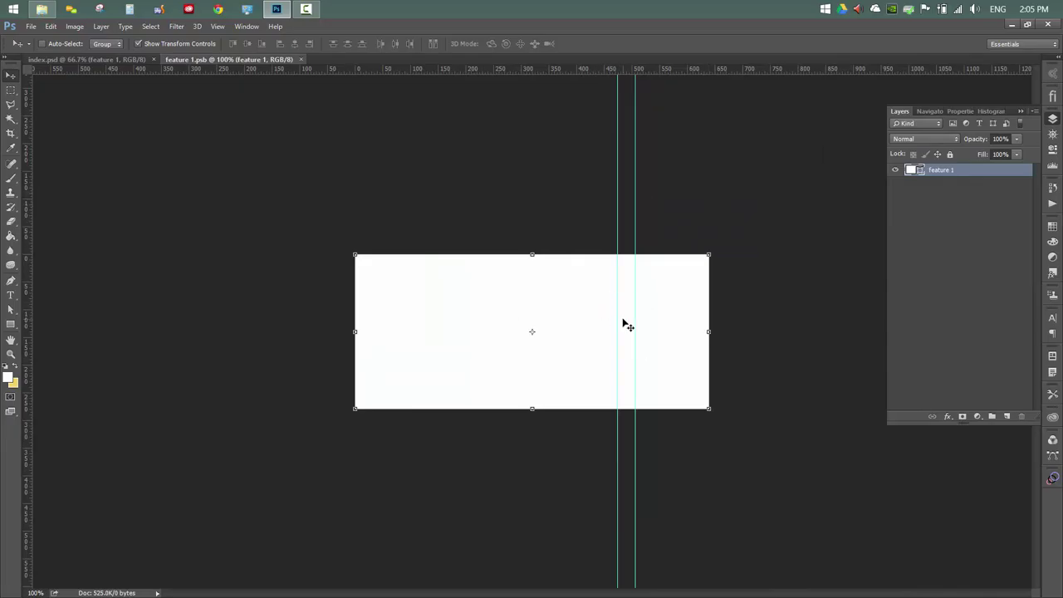
key(ctrl+minus)
key(ctrl+minus)
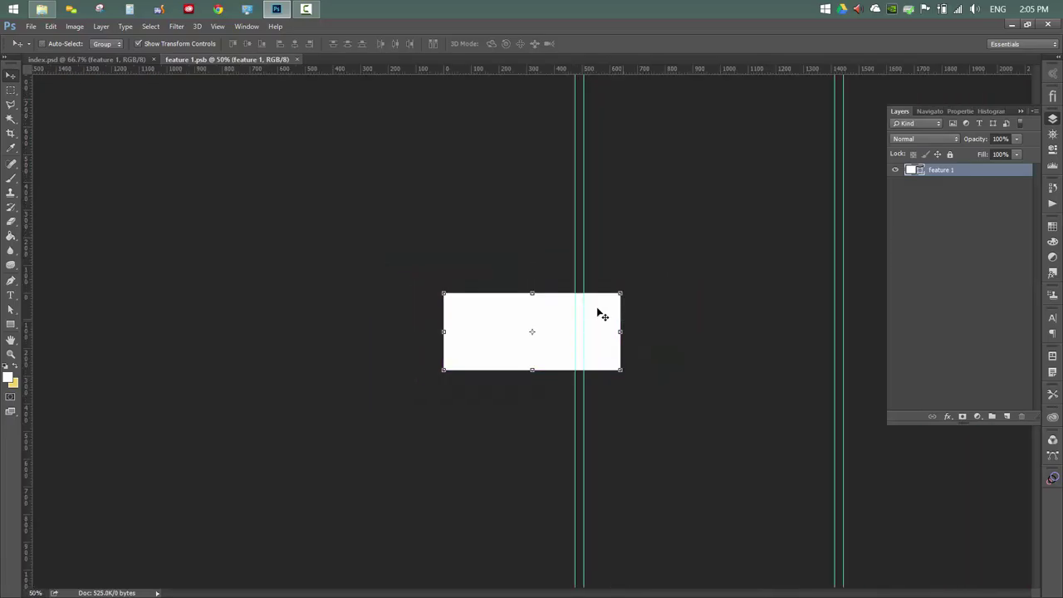
Switch to the file explorer's Image folder and open iPhone6_Desktop_Freebie.jpg as a separate Photoshop document
click(42, 8)
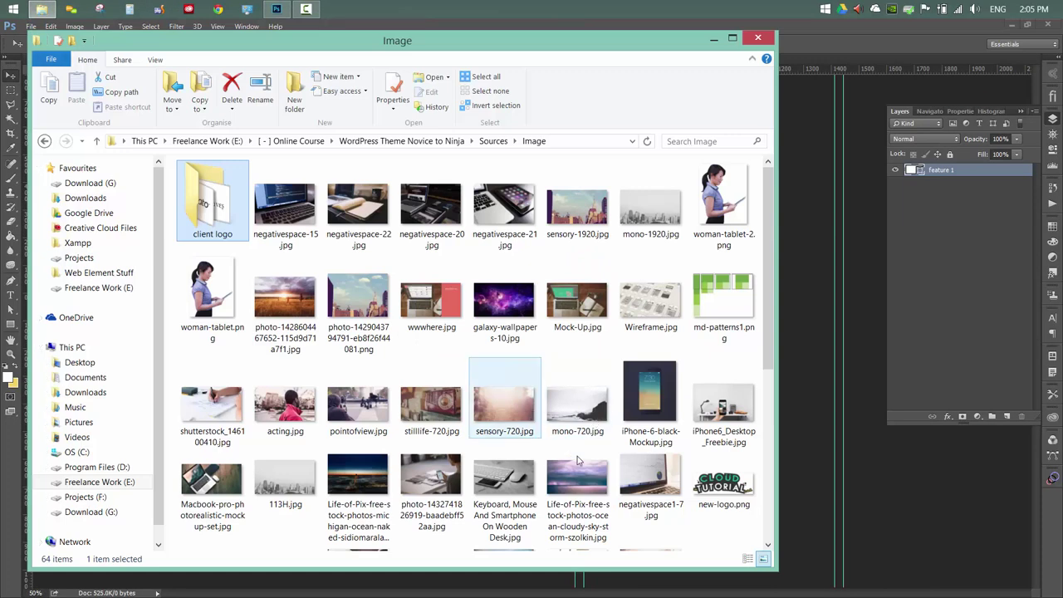
click(383, 300)
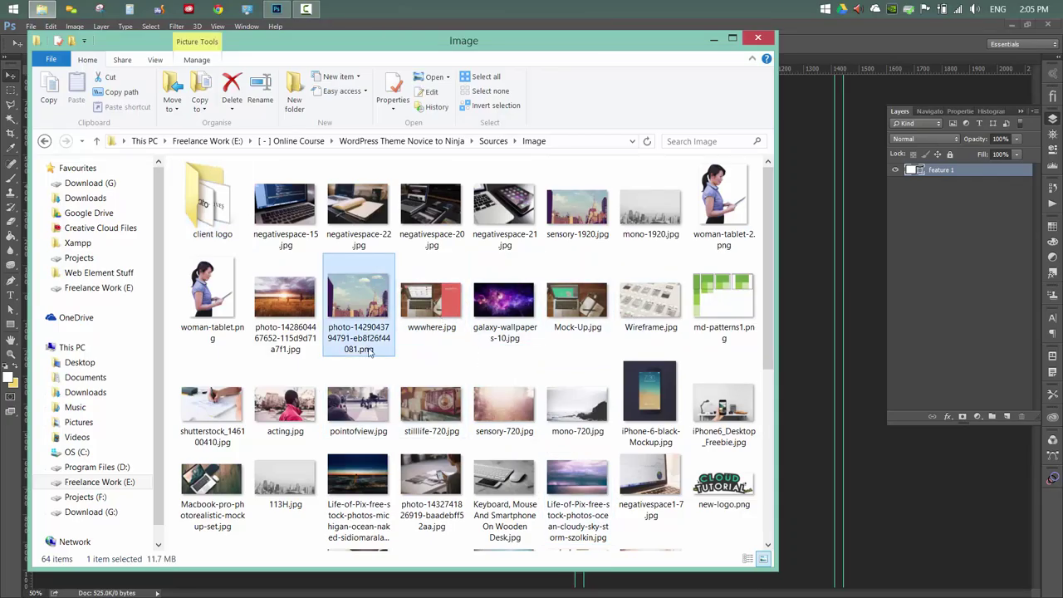
click(577, 402)
scroll(498, 415, down, 3)
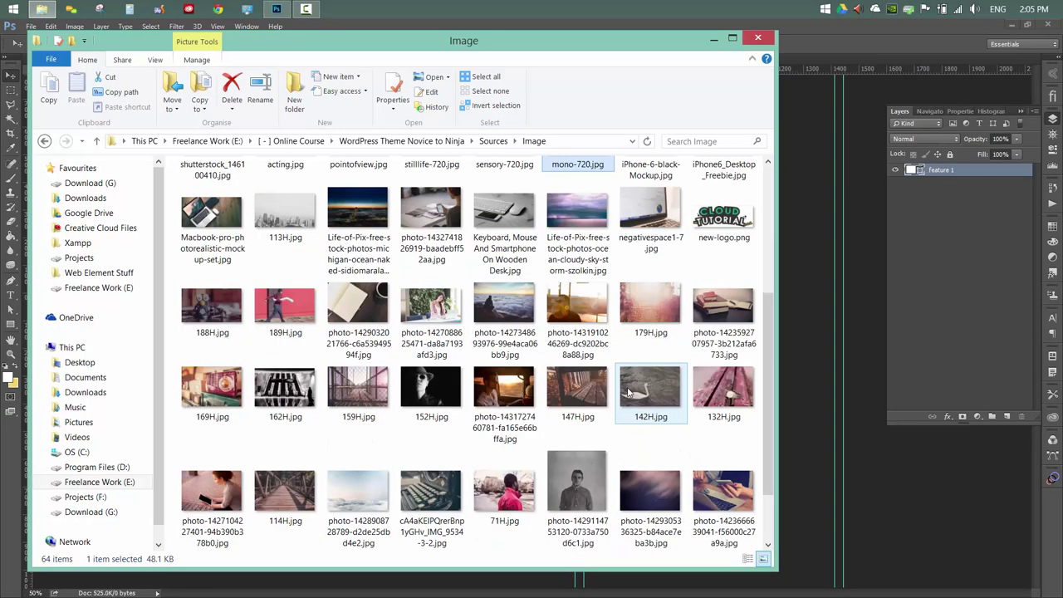
scroll(490, 425, down, 1)
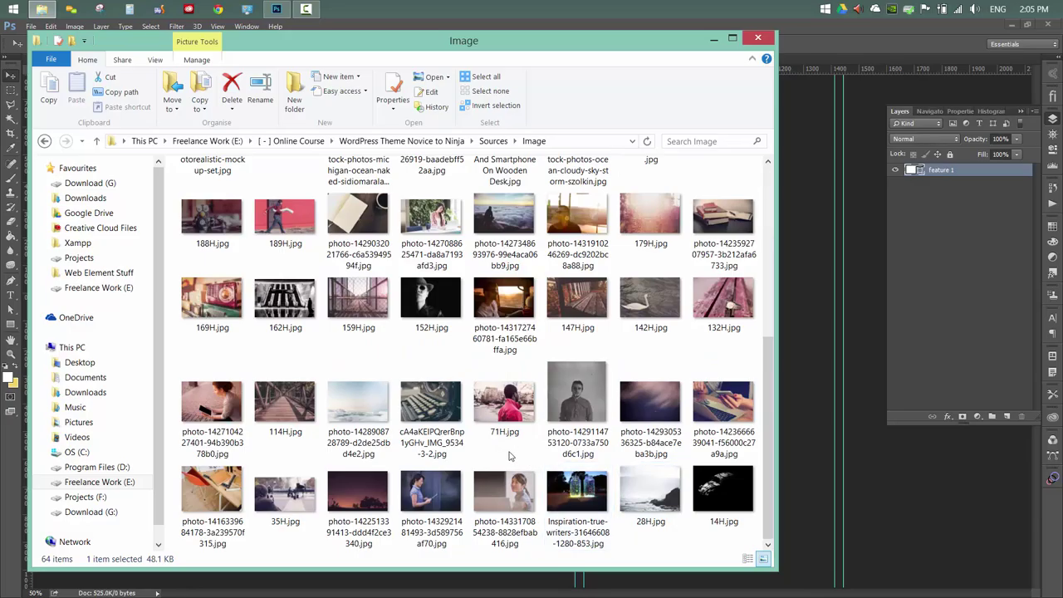
scroll(619, 432, up, 4)
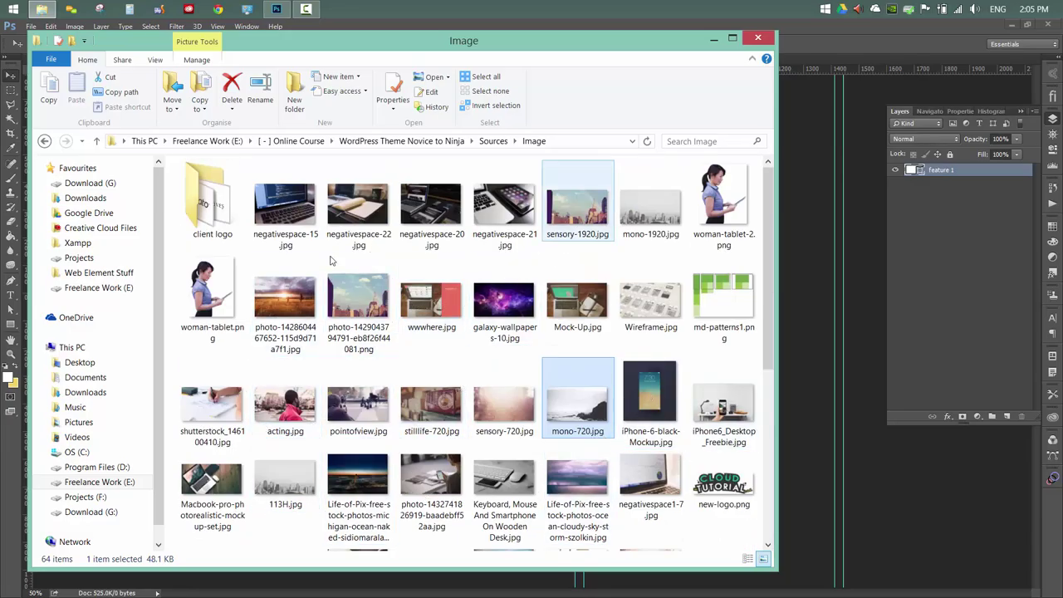
drag(731, 411, 473, 80)
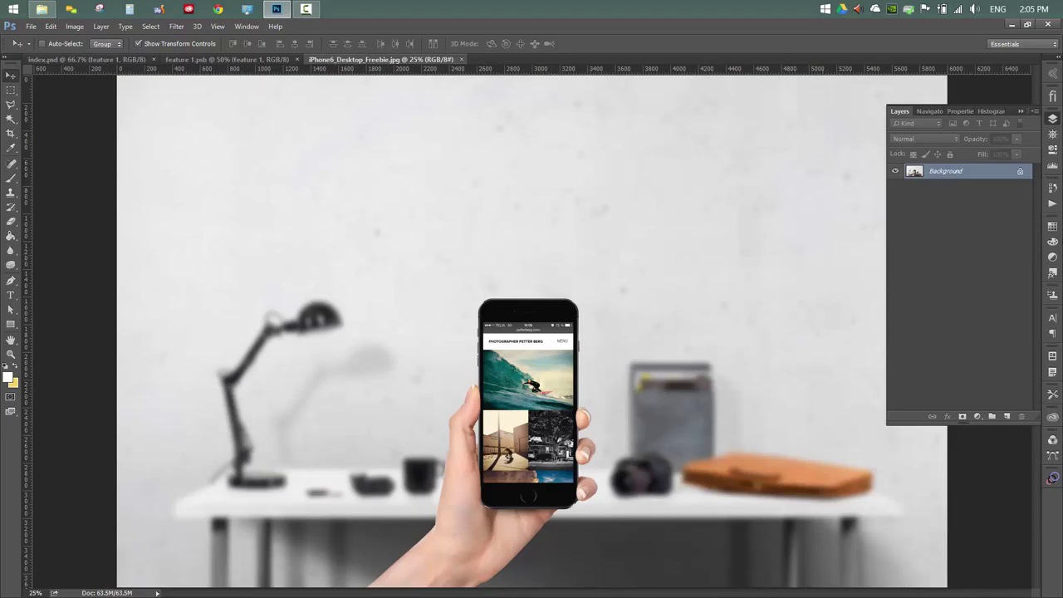
Unlock the iPhone photo's background layer and copy the photo into the feature 1 smart object document
drag(619, 252, 576, 288)
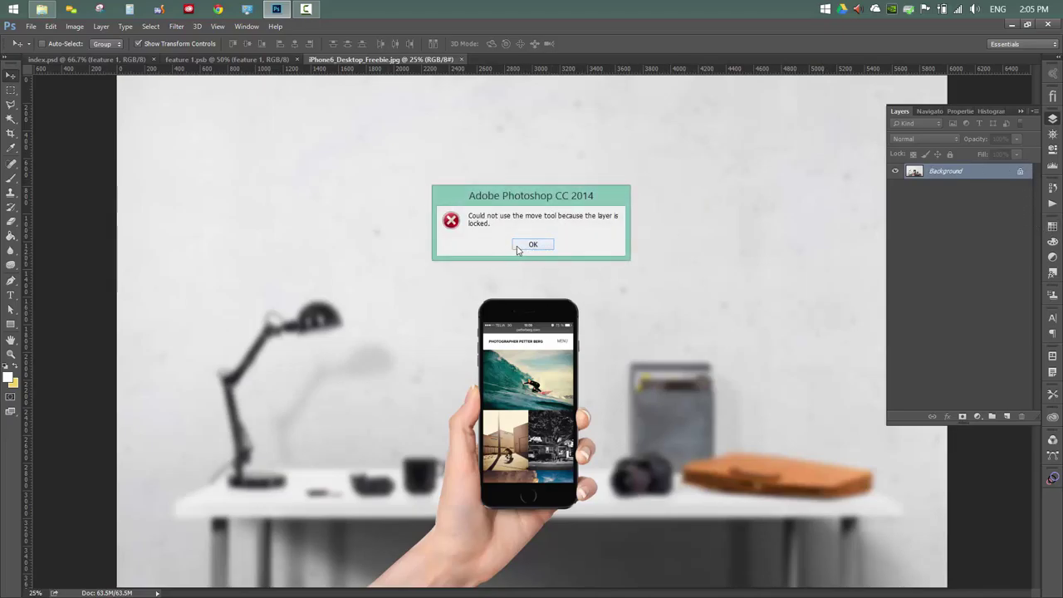
click(527, 246)
click(1021, 173)
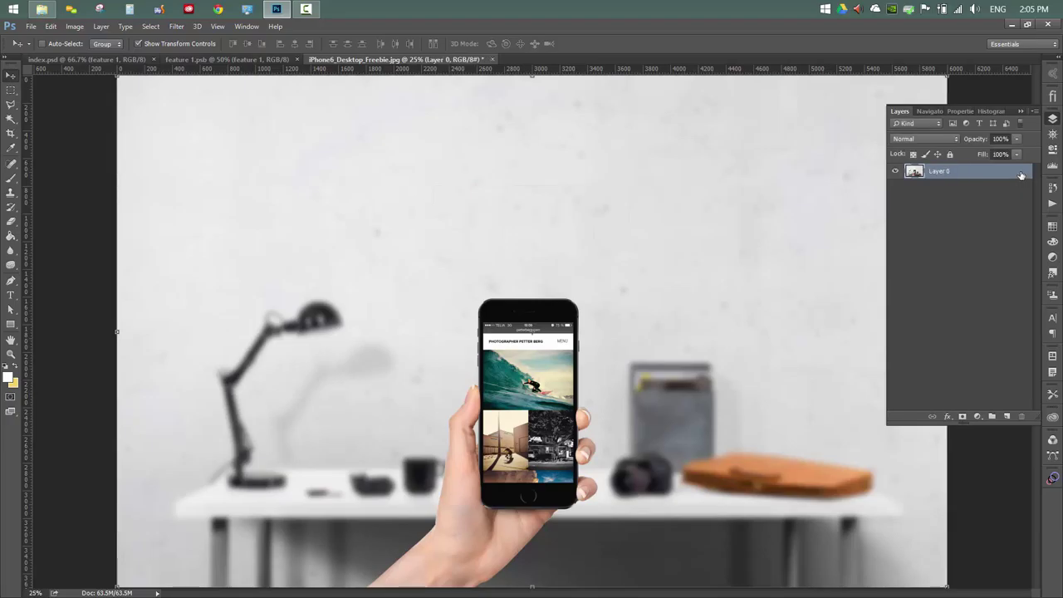
drag(643, 357, 683, 351)
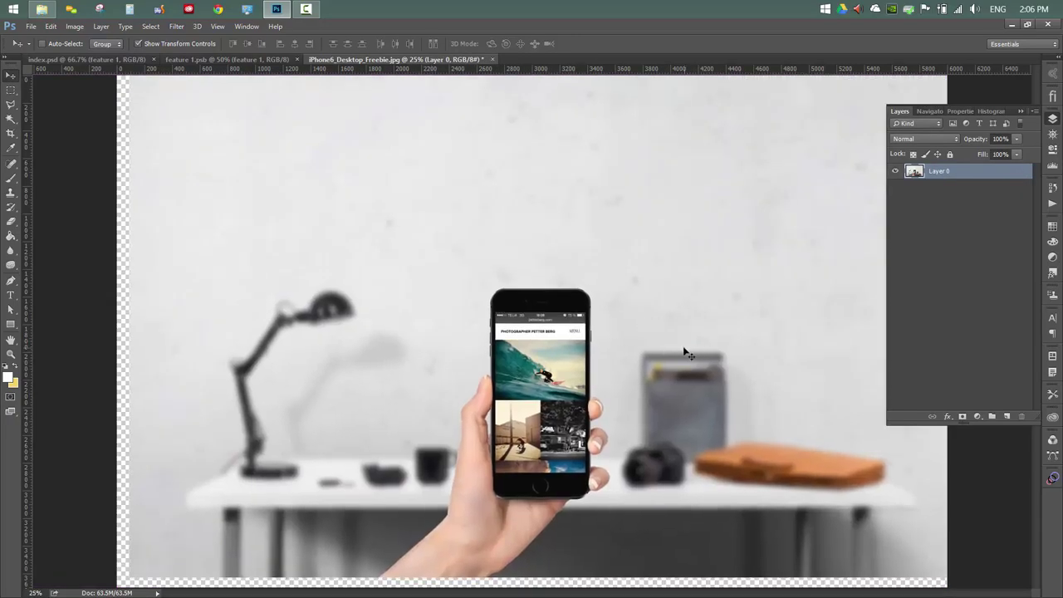
key(ctrl+a)
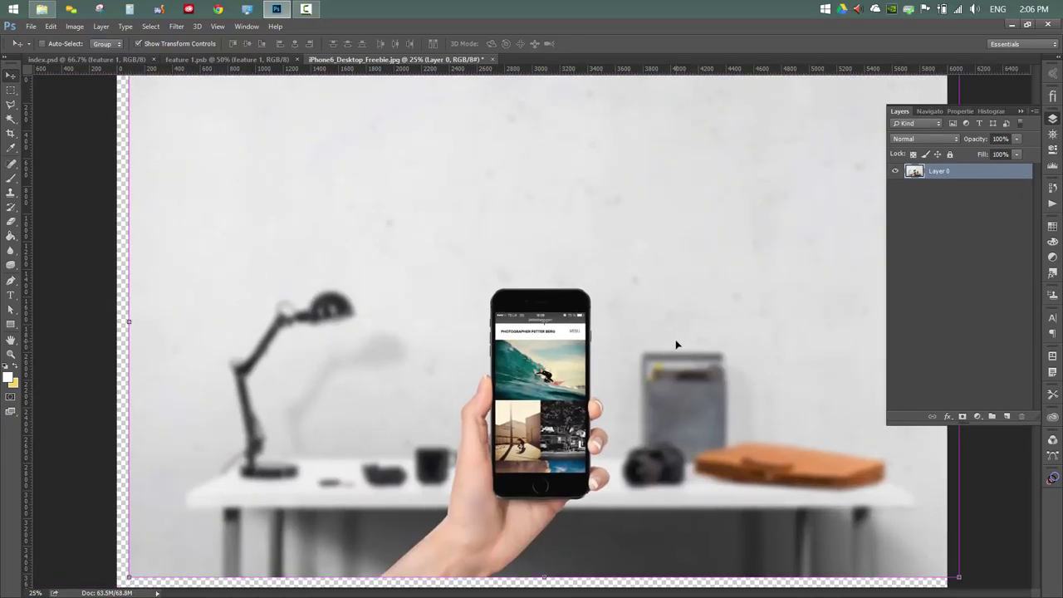
drag(801, 365, 581, 332)
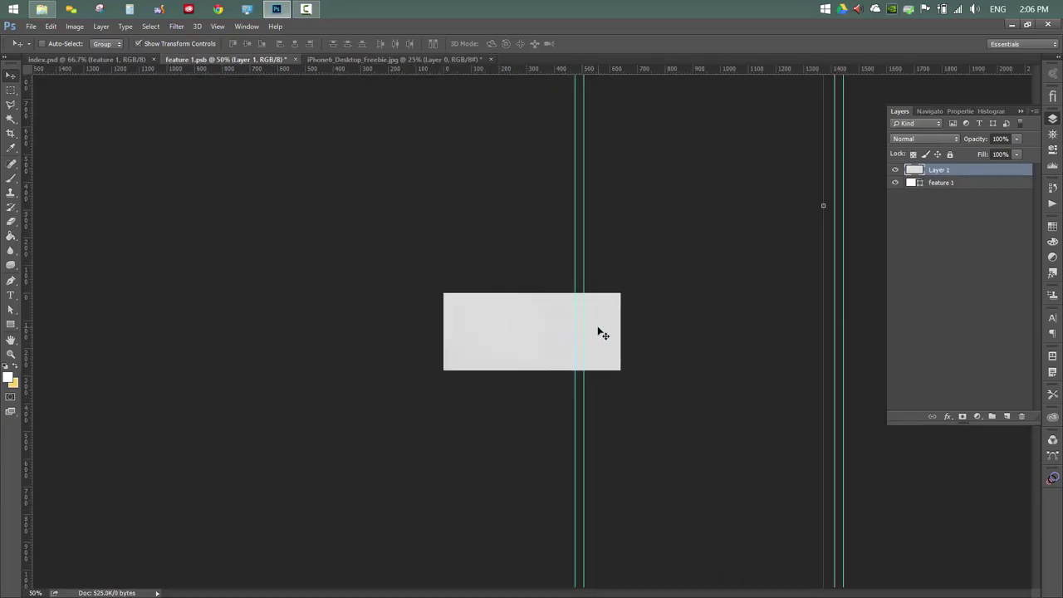
Scale the pasted photo down to about 18.5% over the feature 1 canvas and hide the guides
key(ctrl+minus)
key(ctrl+minus)
key(ctrl+minus)
key(ctrl+minus)
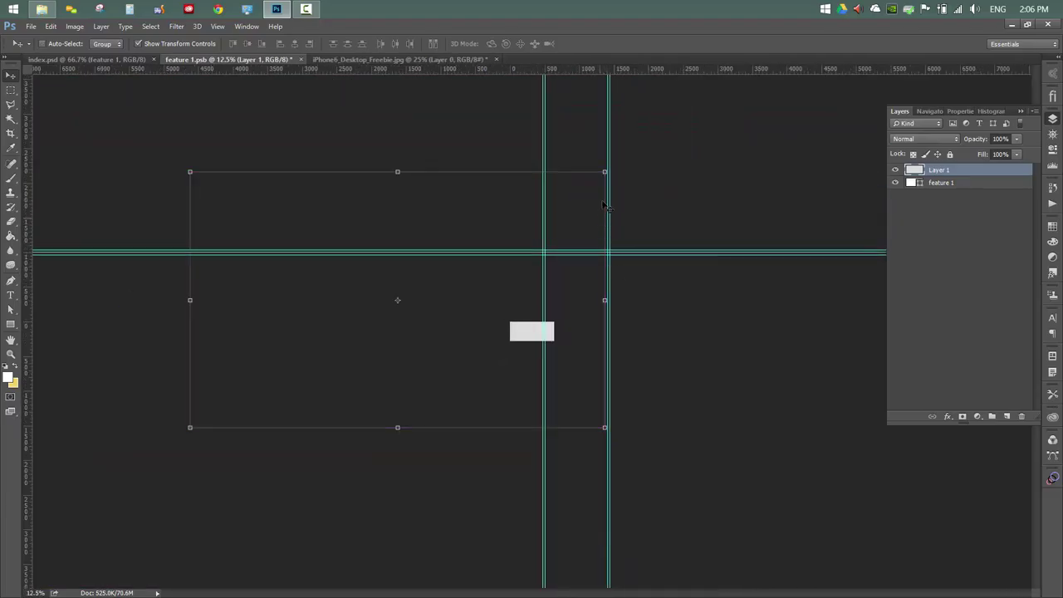
drag(603, 172, 547, 348)
key(ctrl+semicolon)
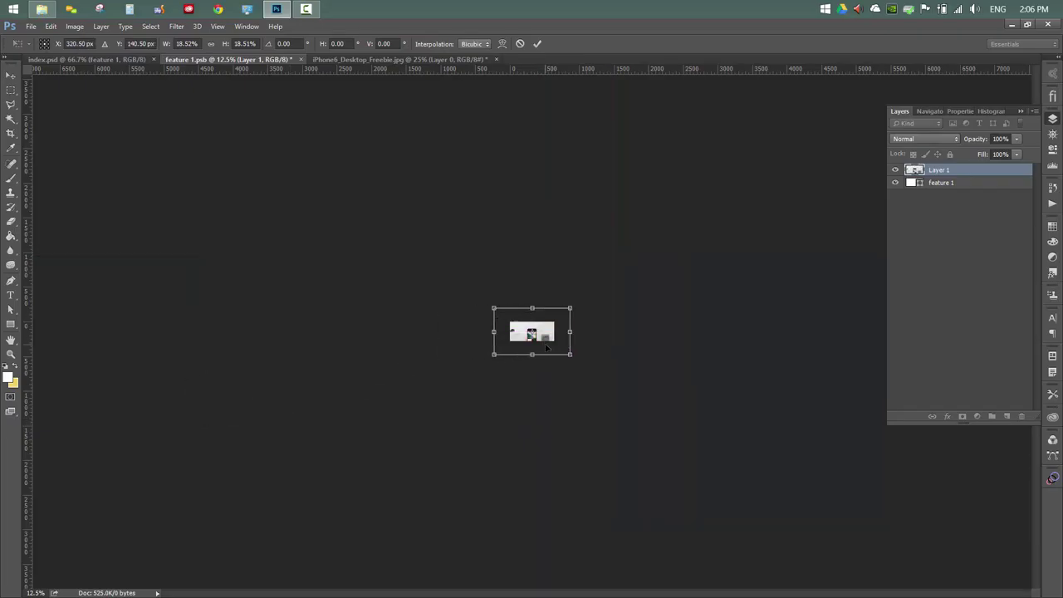
Reposition the photo so the phone sits near the canvas's left edge, scale it to about 18.1% and apply the transform
key(ctrl+plus)
key(ctrl+plus)
key(ctrl+plus)
key(ctrl+plus)
key(ctrl+plus)
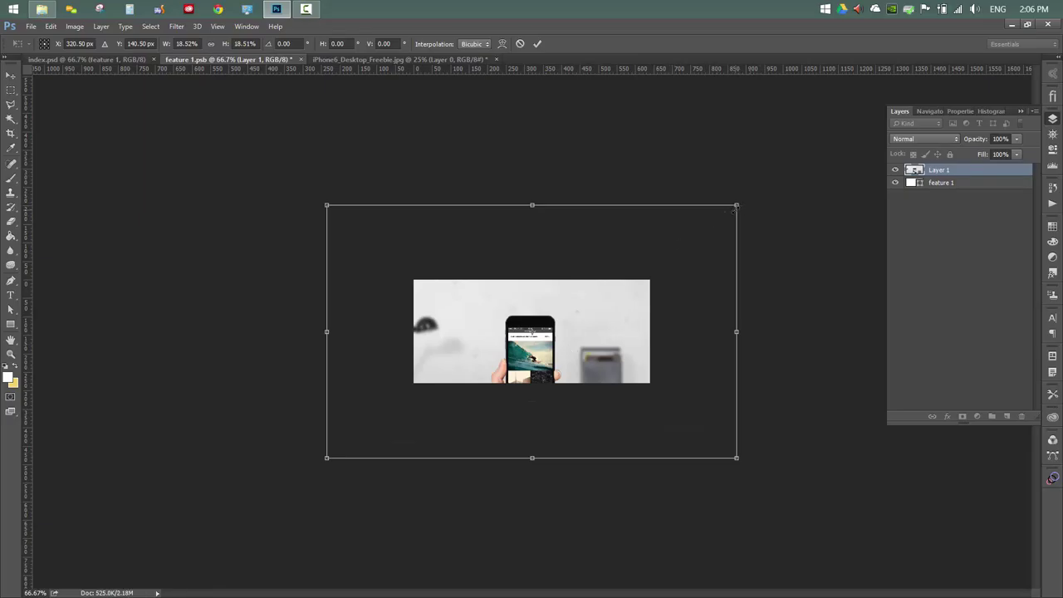
drag(640, 366, 563, 347)
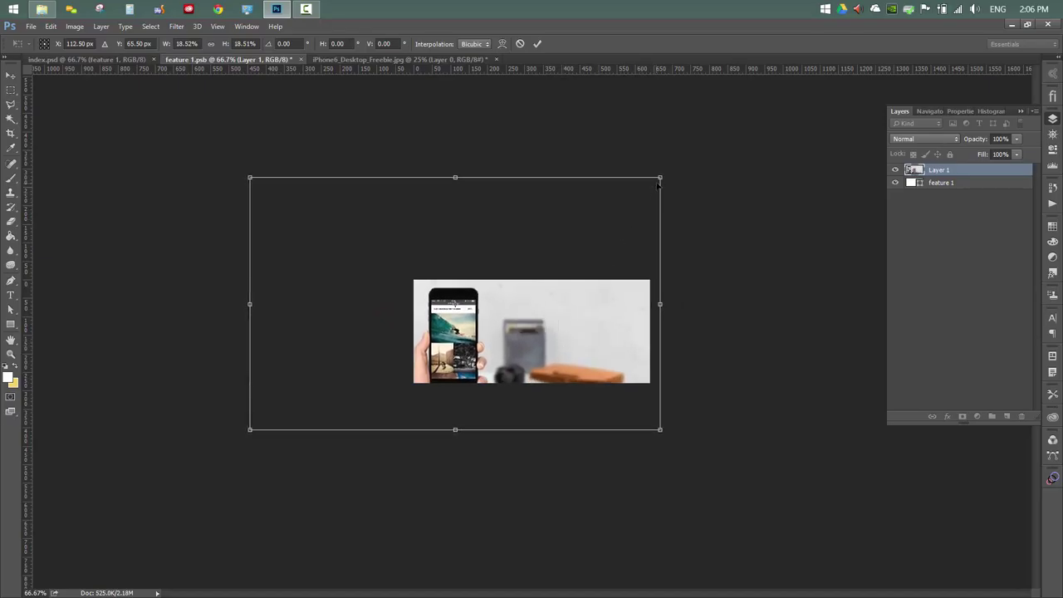
drag(653, 184, 649, 184)
drag(651, 182, 651, 181)
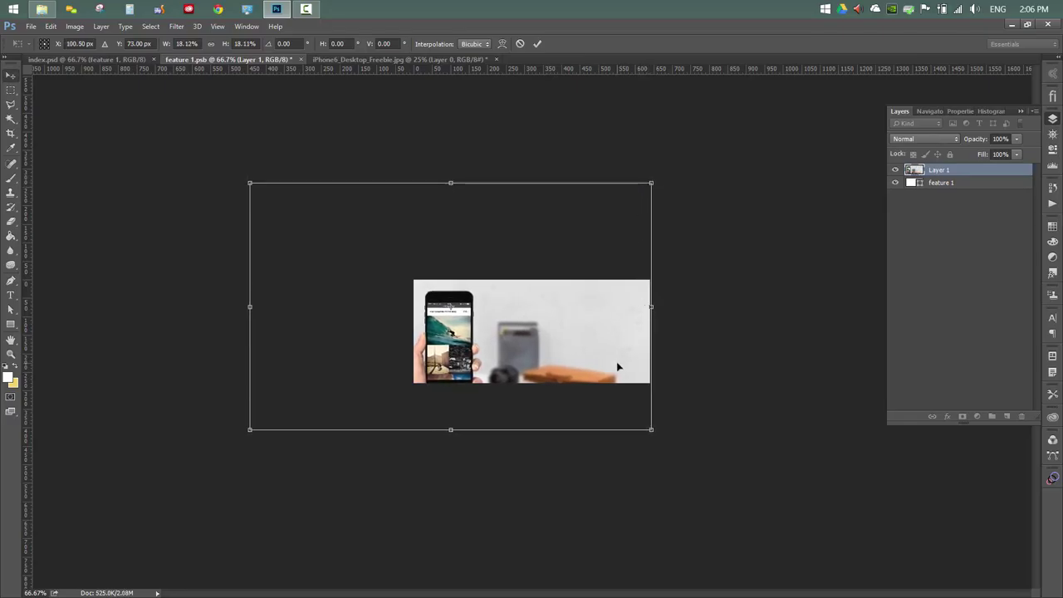
key(Return)
Crop away the photo parts outside the feature 1 canvas, save the smart object and return to index.psd
key(c)
key(Return)
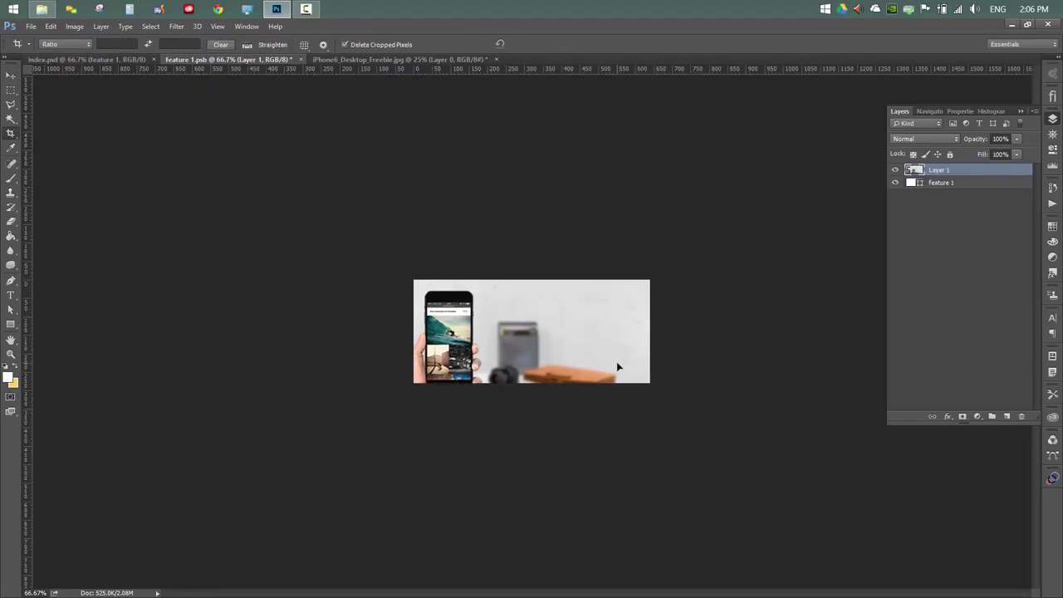
key(ctrl+s)
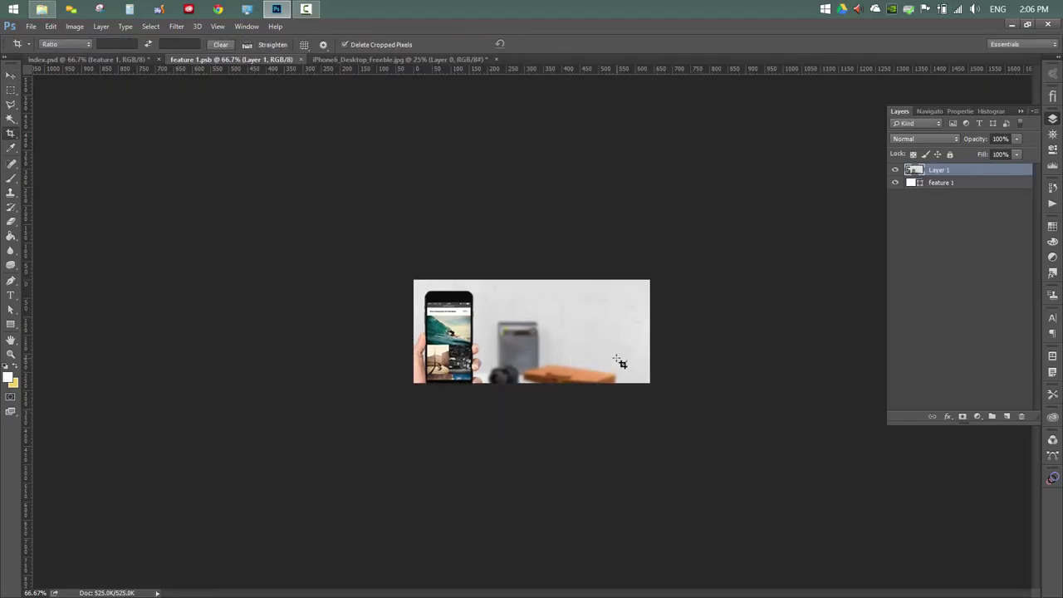
click(118, 60)
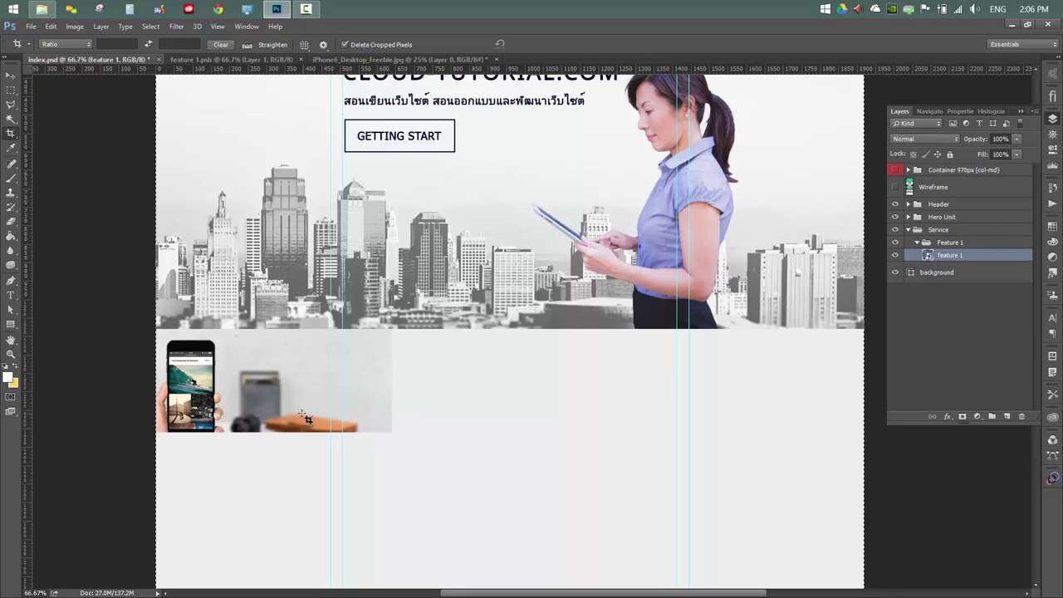
Collapse the Feature 1 group and add a new group named Feature 2 above it in the Service group
click(917, 244)
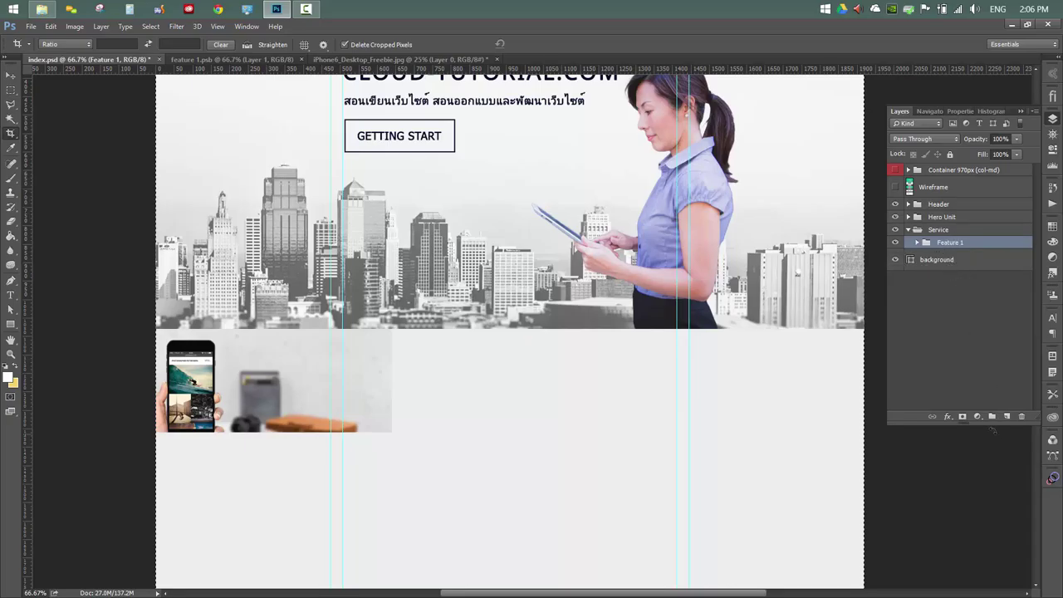
drag(993, 430, 991, 416)
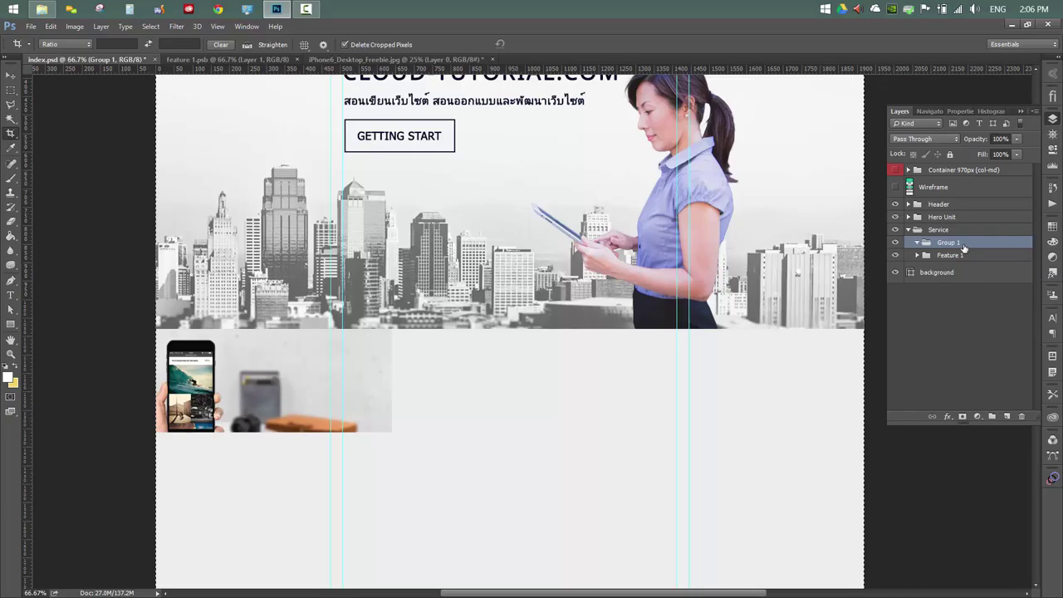
double_click(962, 244)
text(Feature 2)
key(Return)
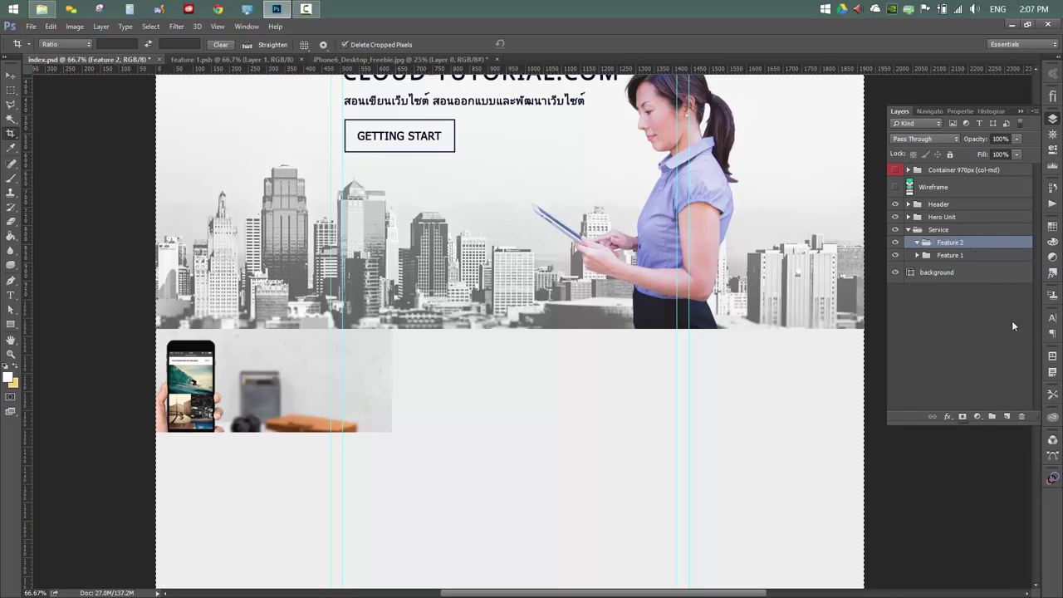
Add another group named Feature 3 above Feature 2 in the Service group
click(992, 416)
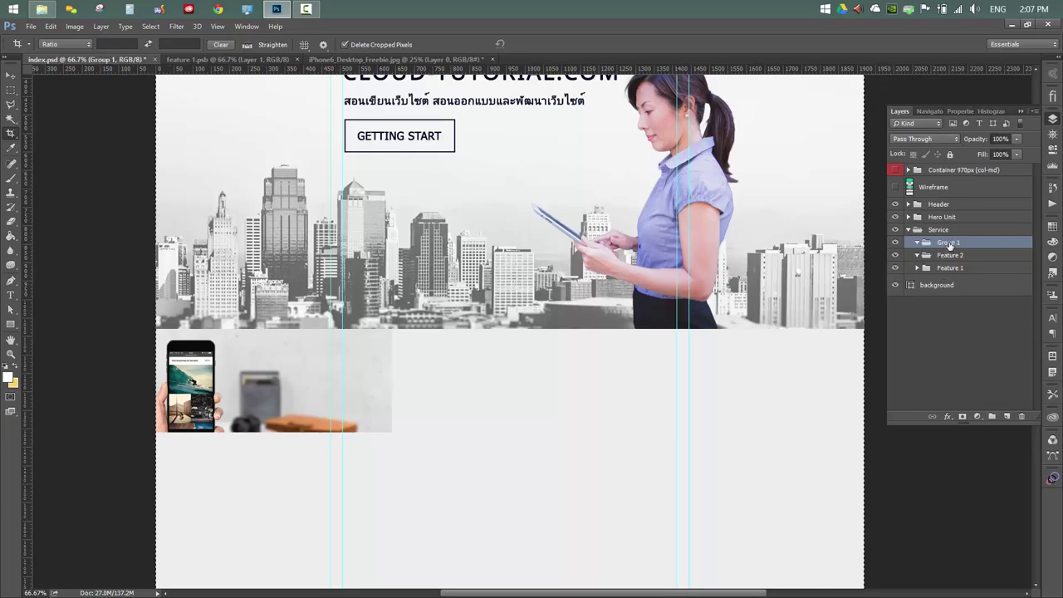
double_click(949, 243)
text(Fe)
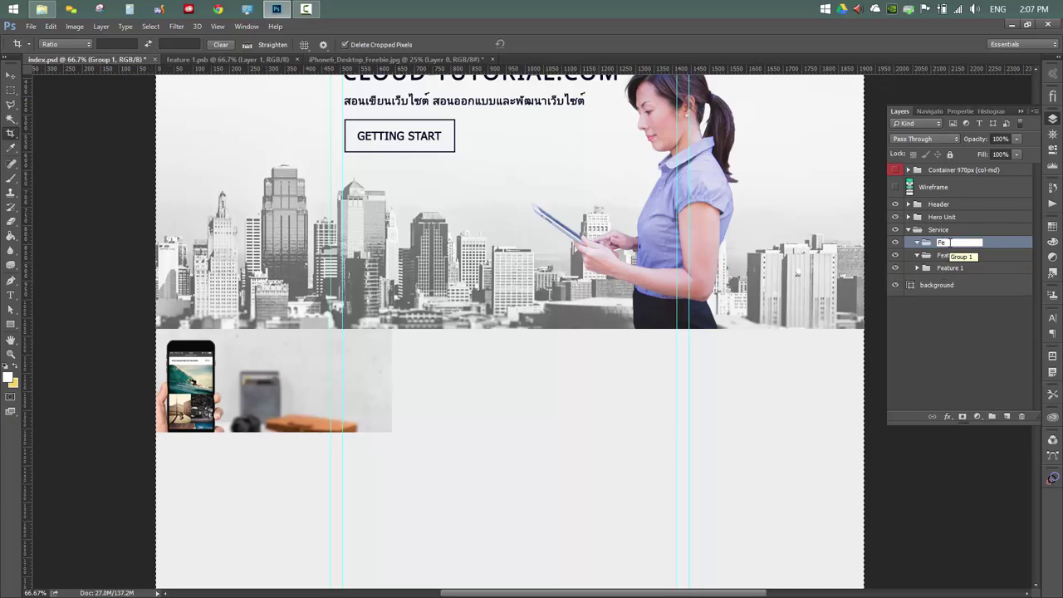
text(ature)
key(Return)
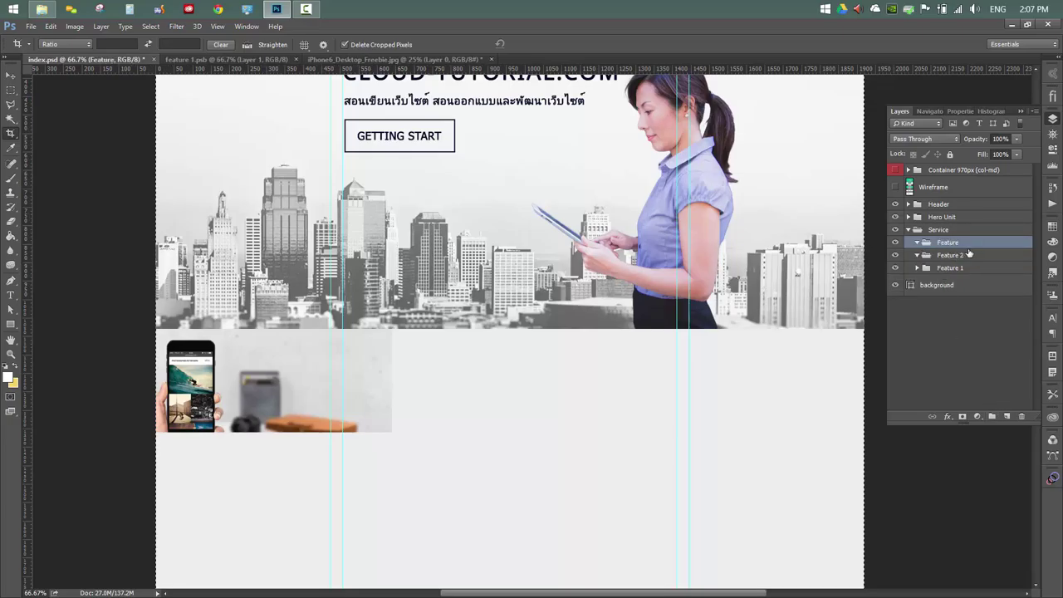
double_click(959, 243)
text(3)
click(960, 336)
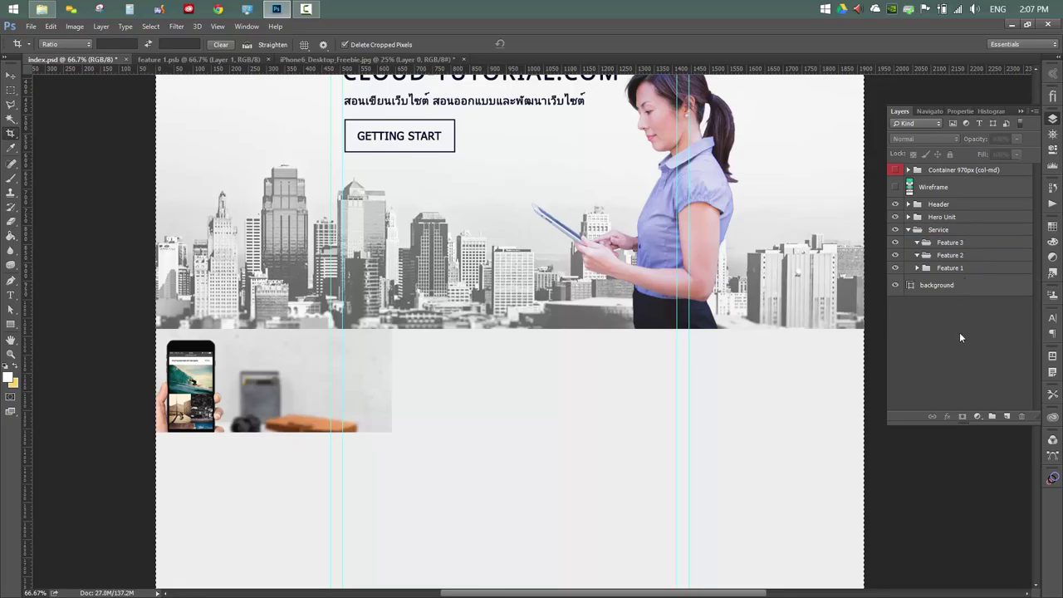
Create a white rectangle shape of 640 × 280 px in the empty area below the hero unit
click(10, 324)
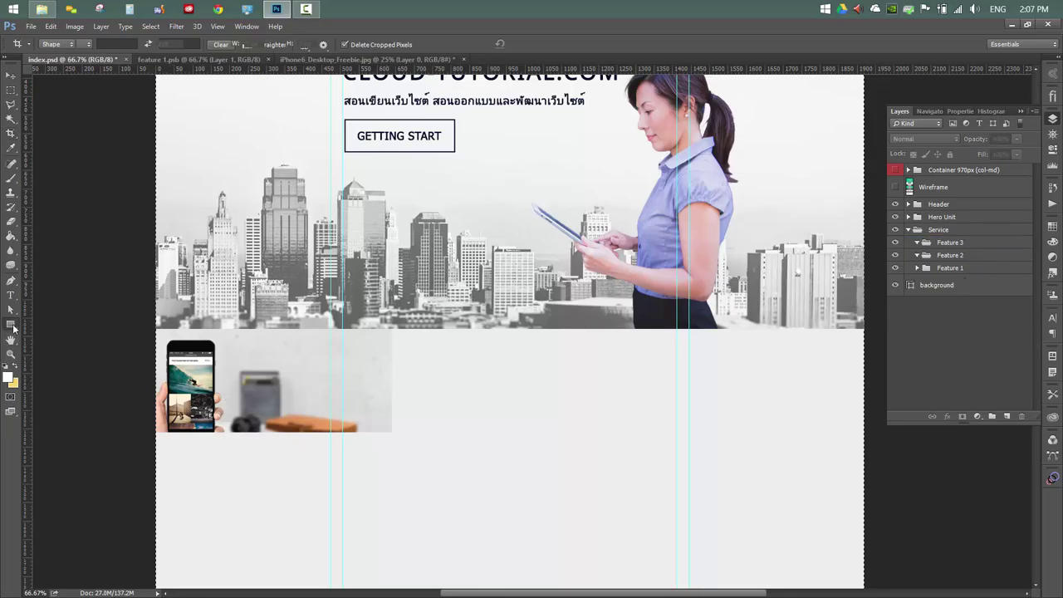
click(474, 393)
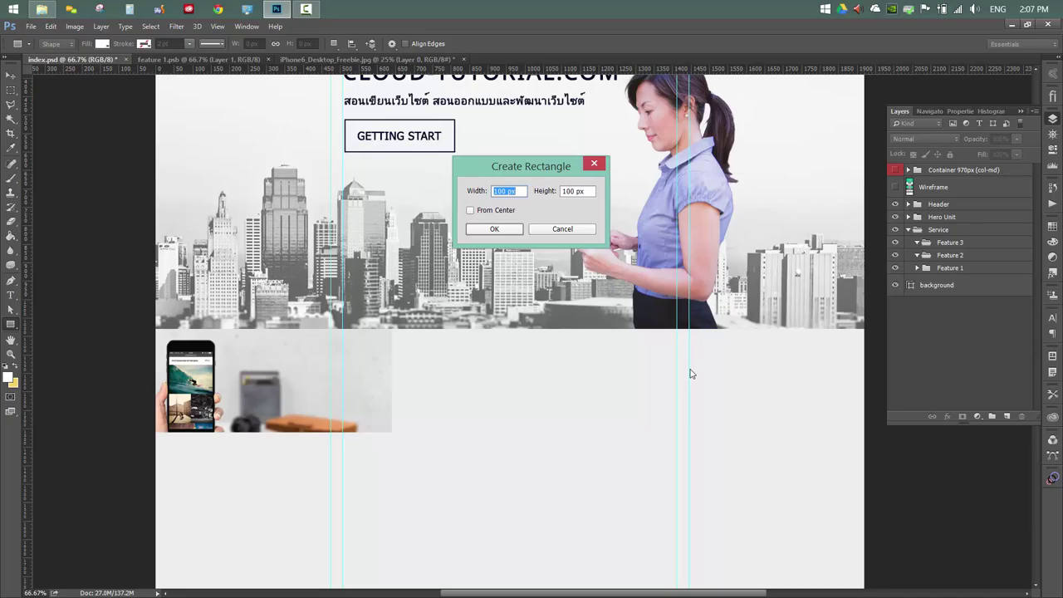
text(640)
key(Tab)
text(2)
key(Return)
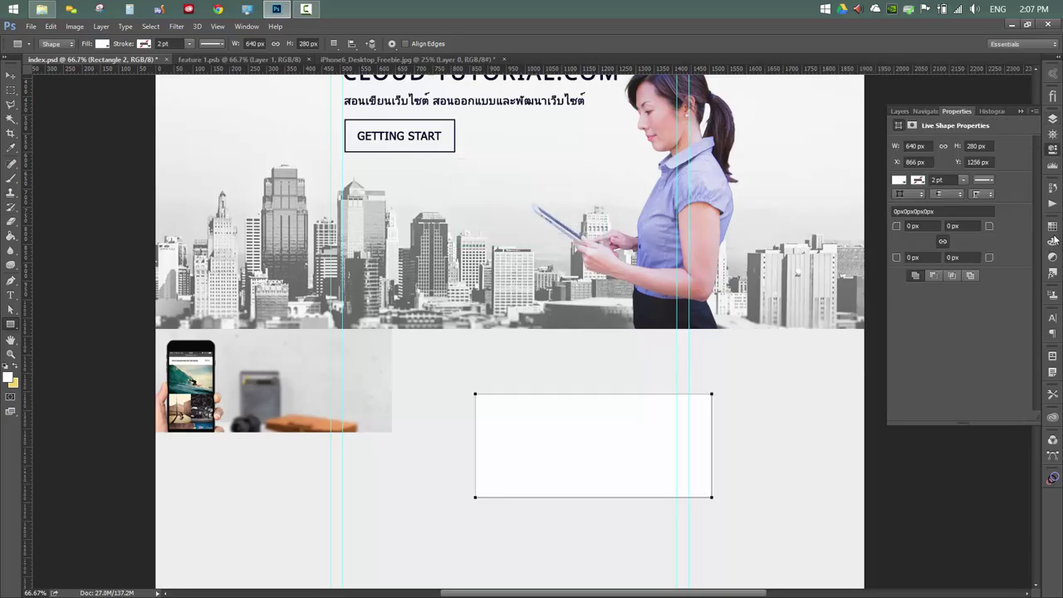
Put the new rectangle layer into the Feature 2 group and rename it Feature 2
click(1052, 118)
drag(936, 176, 976, 279)
double_click(961, 272)
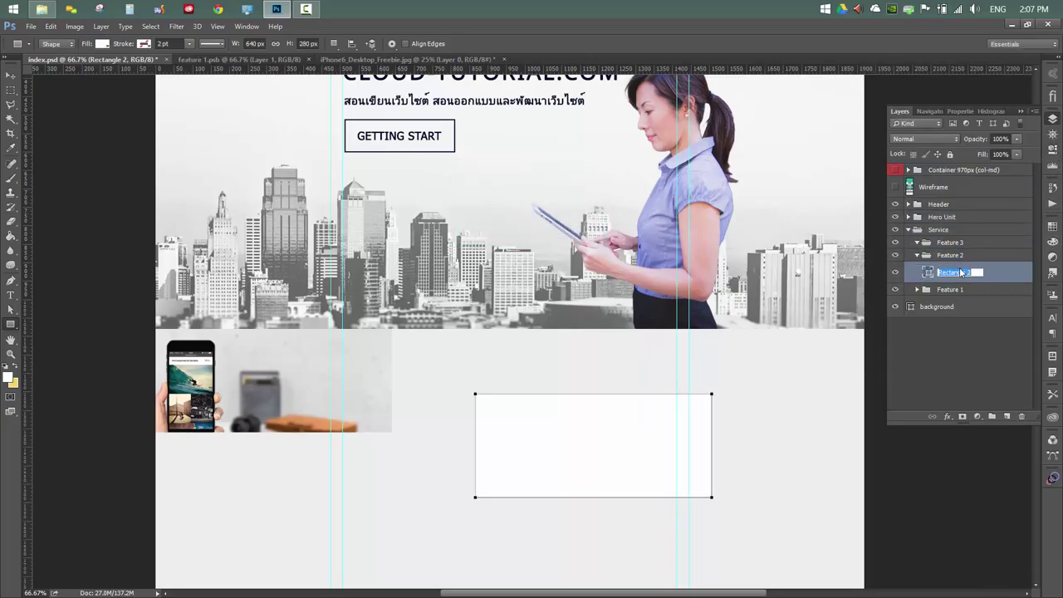
text(Feature 2)
key(Return)
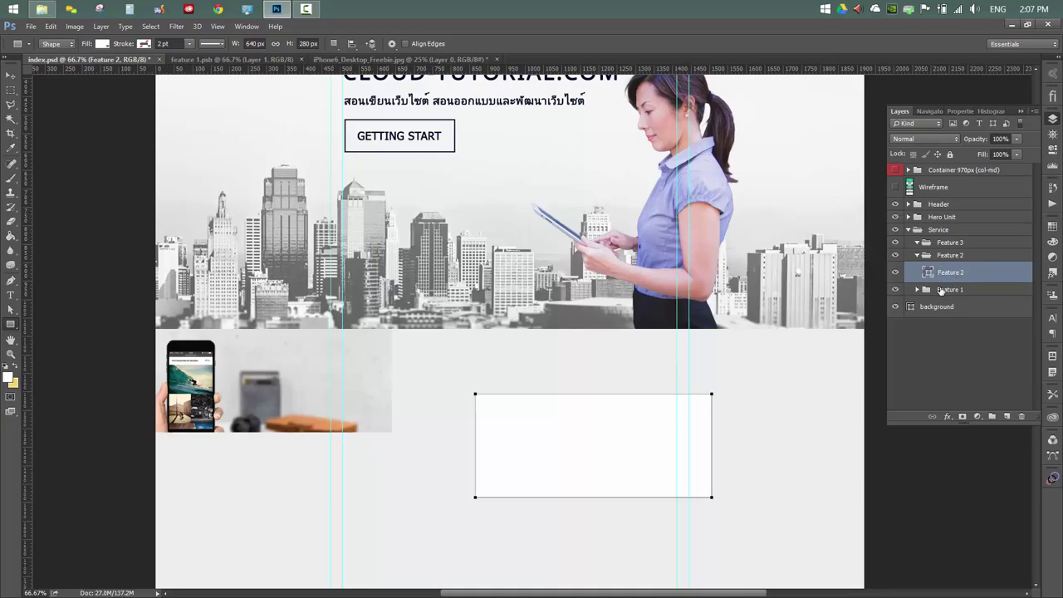
Duplicate the Feature 2 rectangle layer, place the copy in the Feature 3 group and rename it Feature 3
key(ctrl+j)
drag(945, 272, 958, 251)
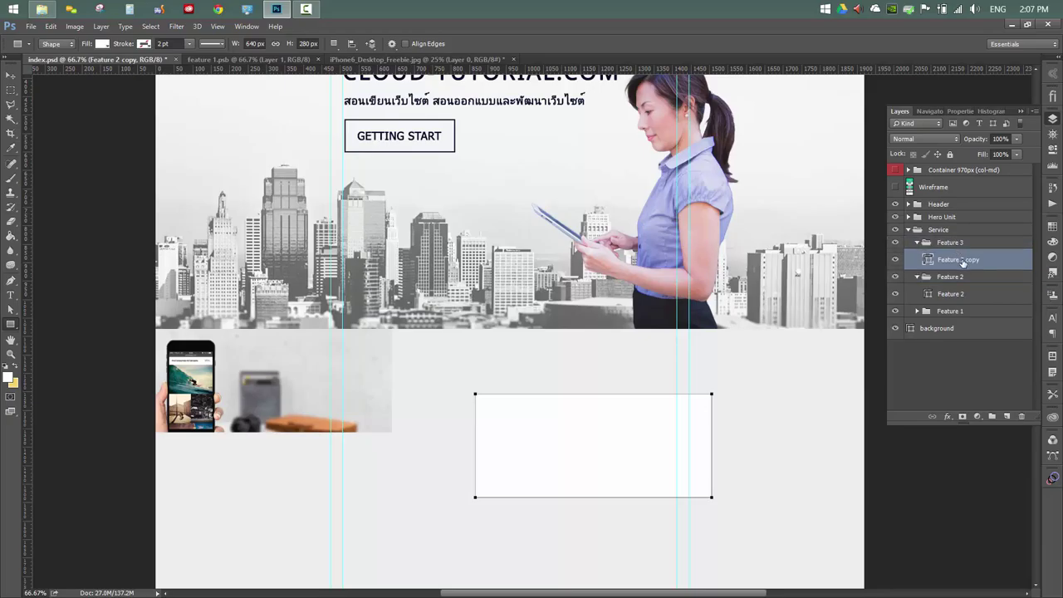
double_click(960, 260)
text(Feature 3)
key(Return)
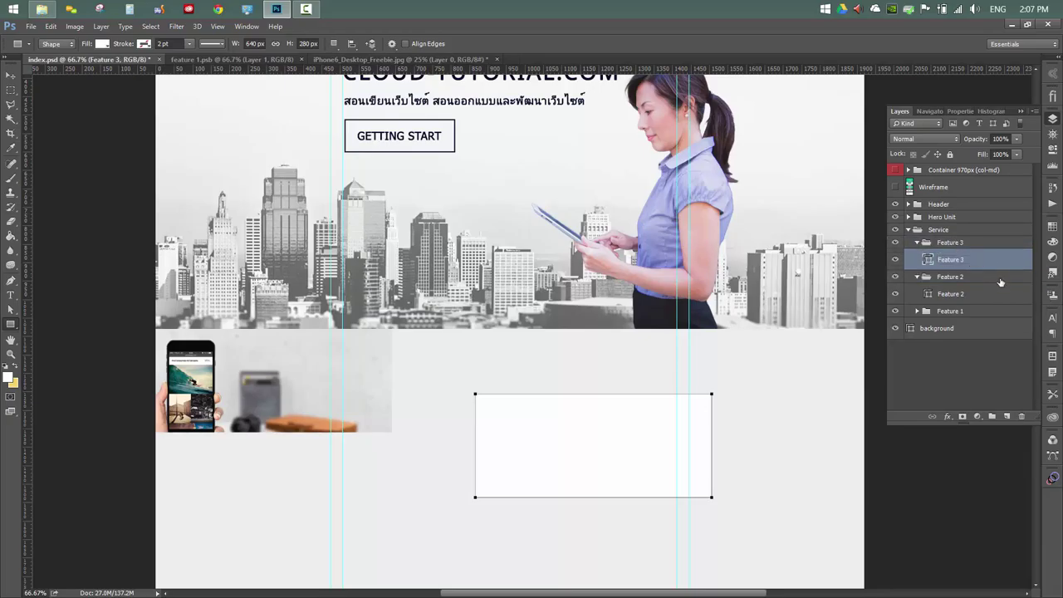
Move the Feature 2 rectangle flush against the right edge of the feature 1 image, directly below the hero unit
click(944, 295)
key(v)
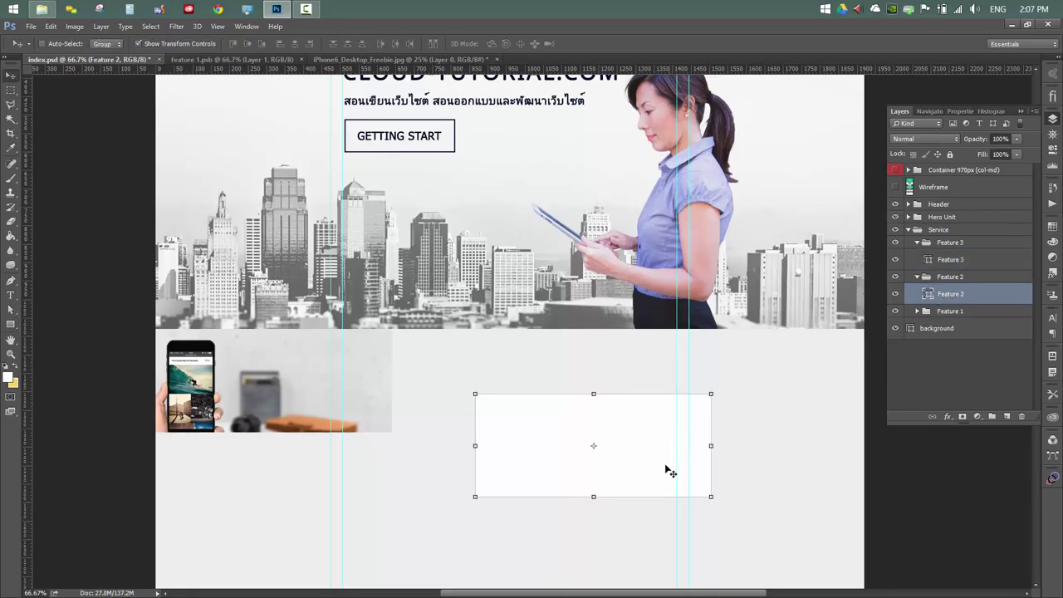
drag(669, 470, 582, 399)
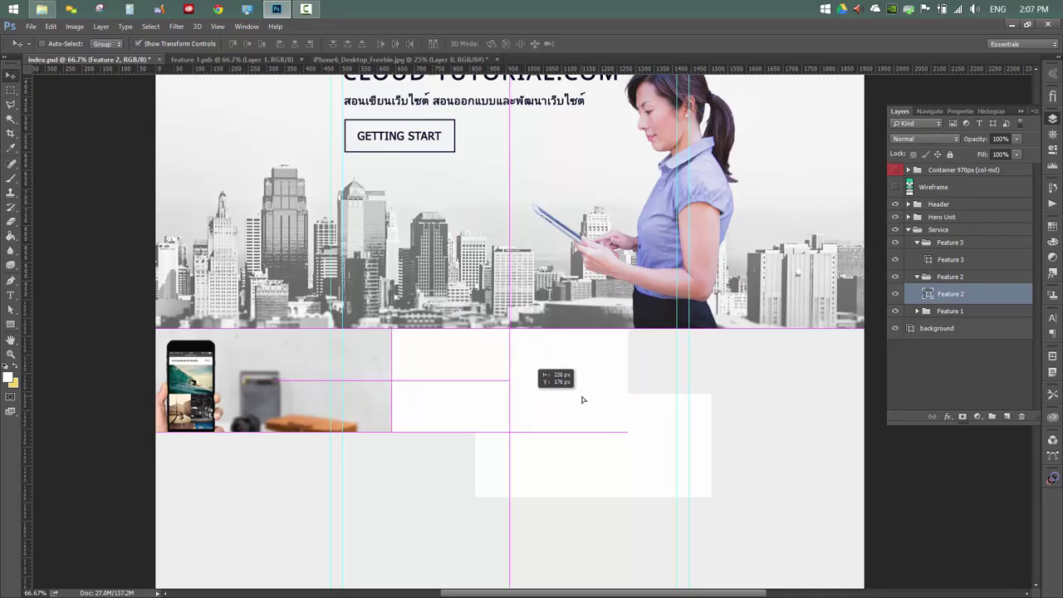
Settle the Feature 2 rectangle beside the feature 1 image and move the Feature 3 rectangle flush against its right edge, directly below the hero unit
drag(582, 399, 582, 399)
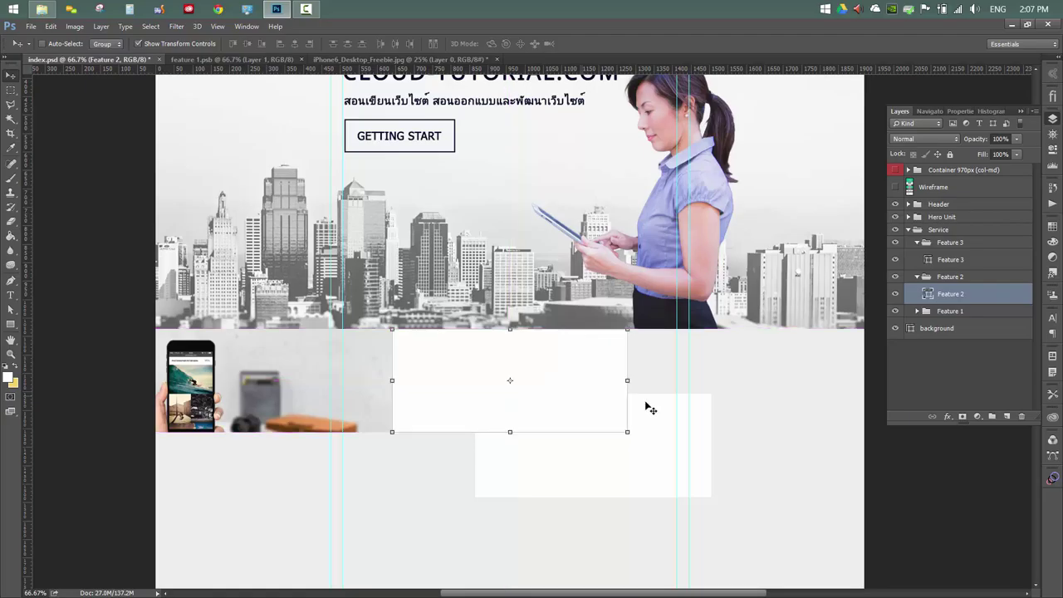
click(1000, 260)
drag(534, 474, 685, 408)
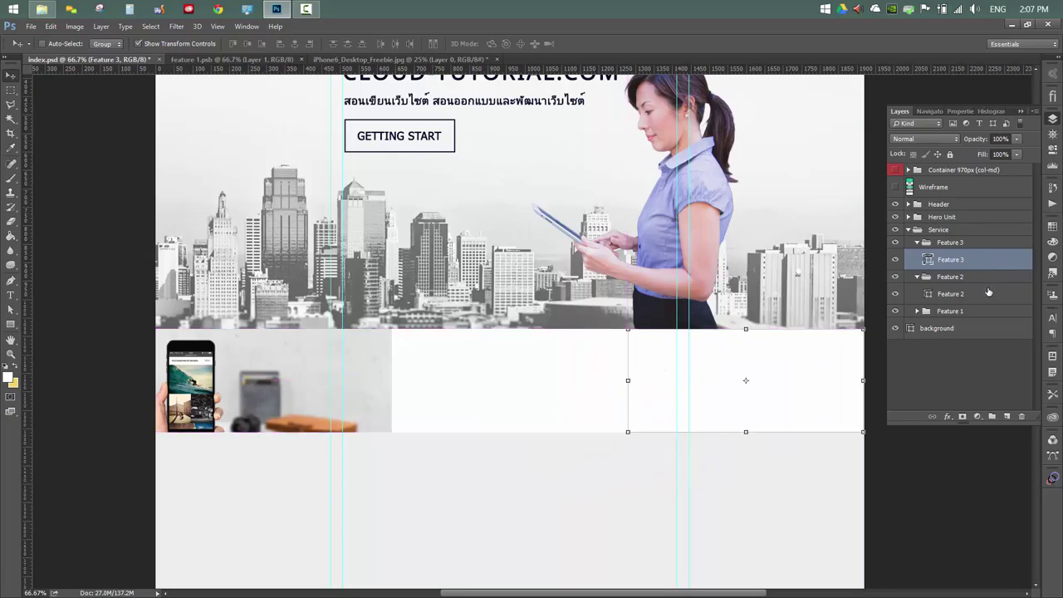
Convert the Feature 2 and Feature 3 rectangle layers into separate smart objects
click(988, 293)
right_click(988, 293)
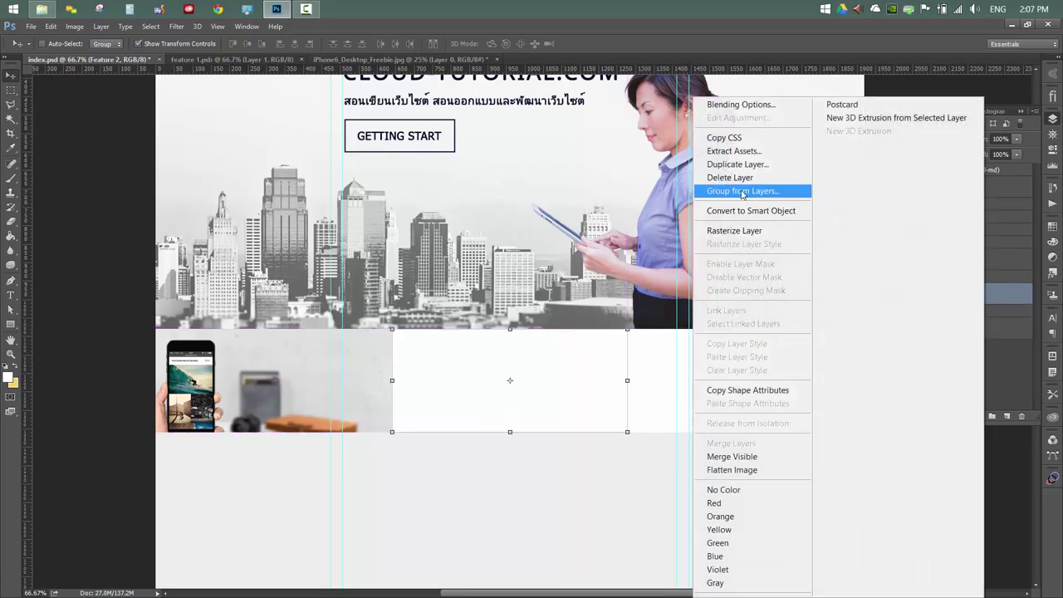
click(747, 210)
right_click(977, 260)
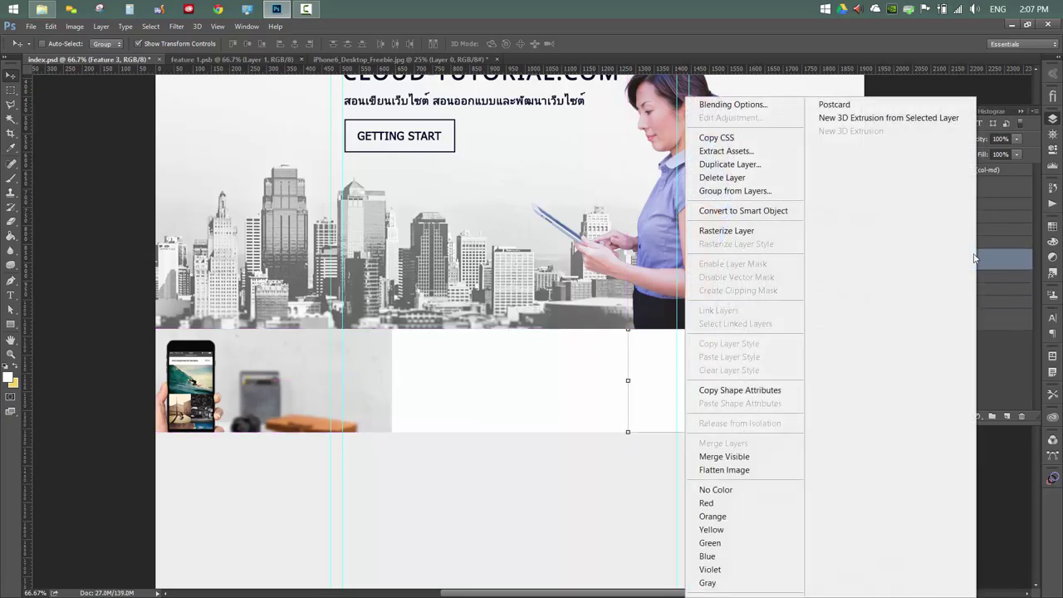
click(752, 210)
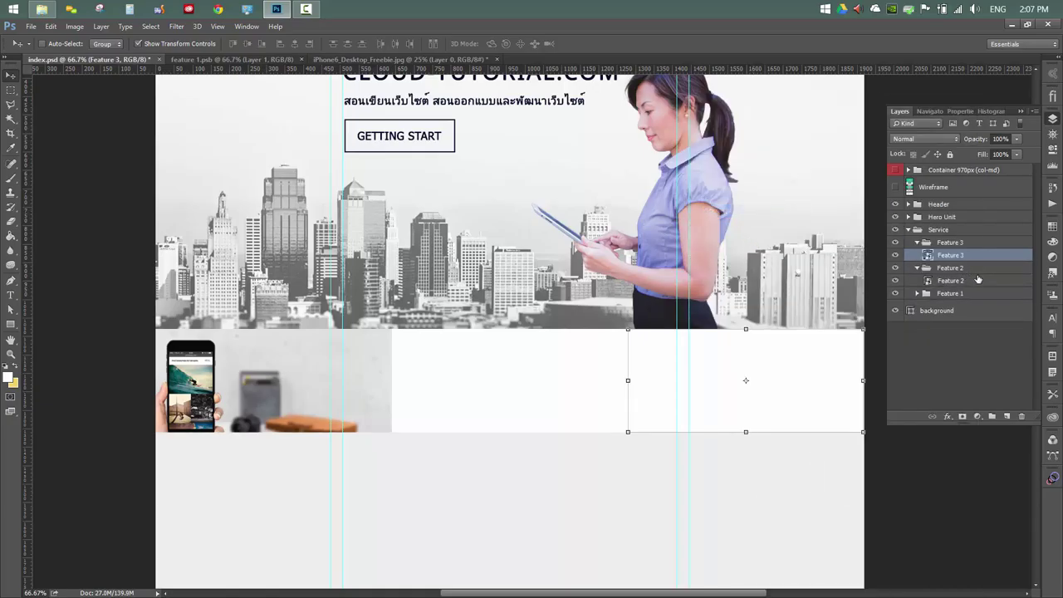
Open the contents of the Feature 2 smart object for editing
click(977, 281)
right_click(949, 283)
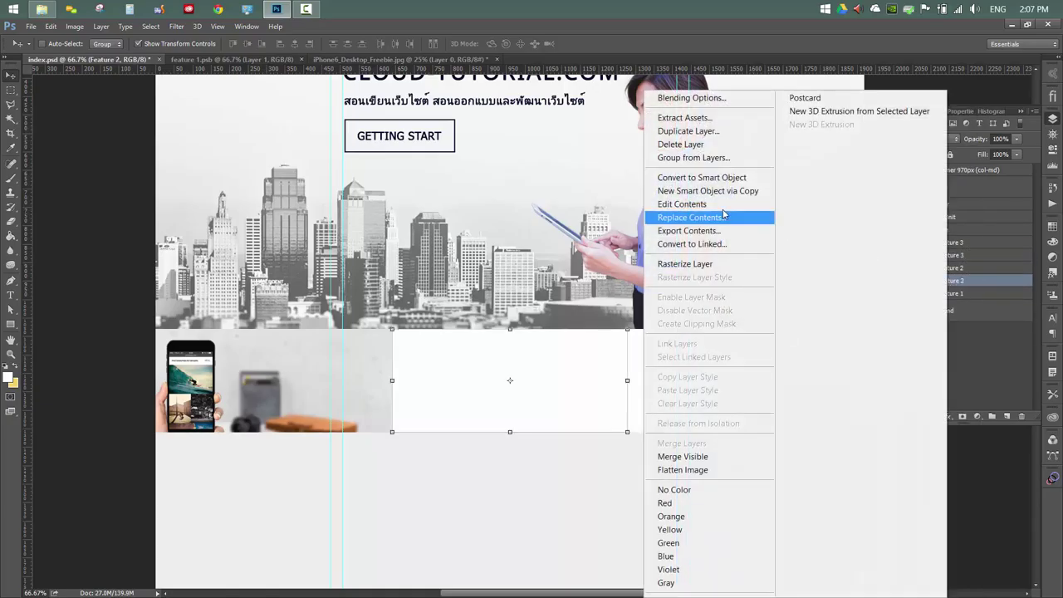
click(763, 216)
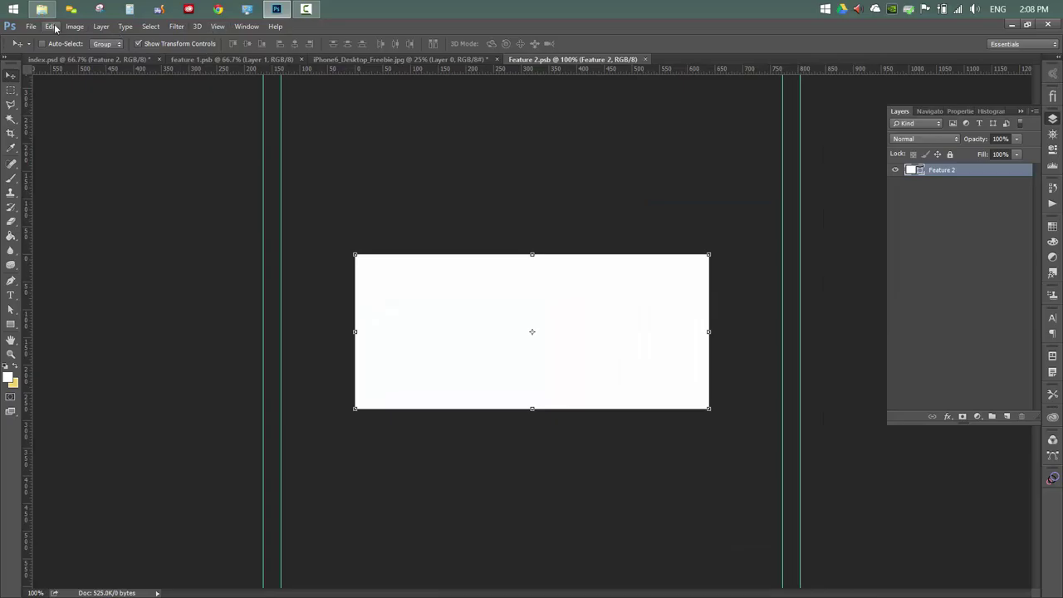
click(46, 8)
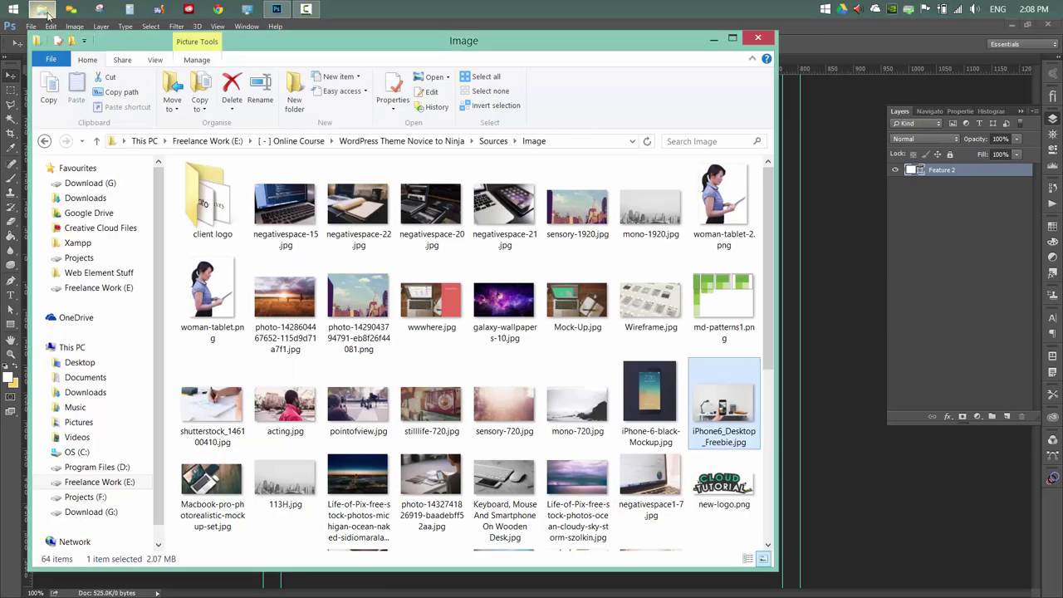
scroll(475, 396, down, 3)
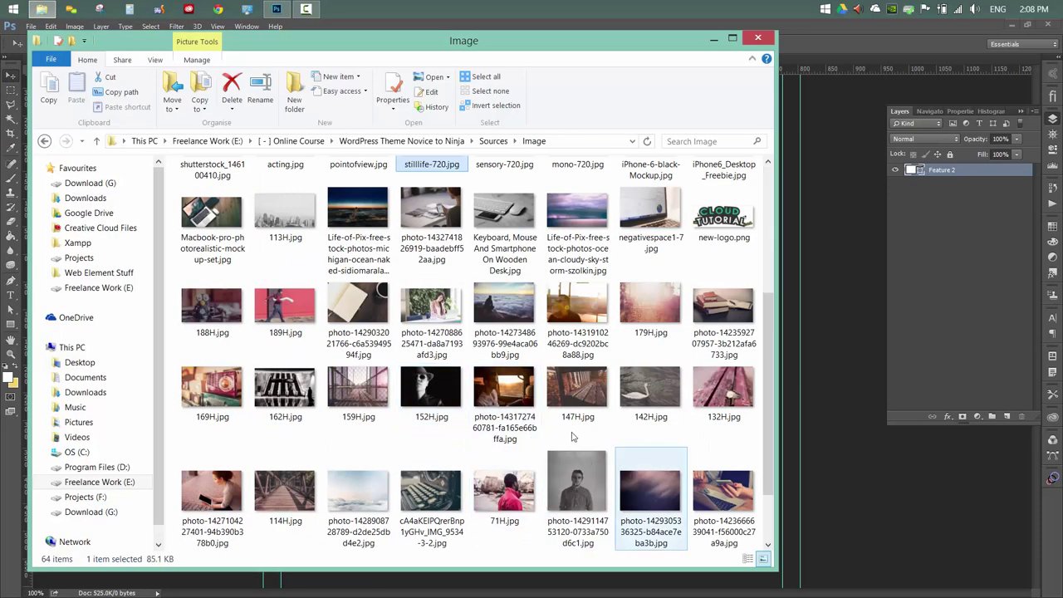
scroll(479, 414, down, 1)
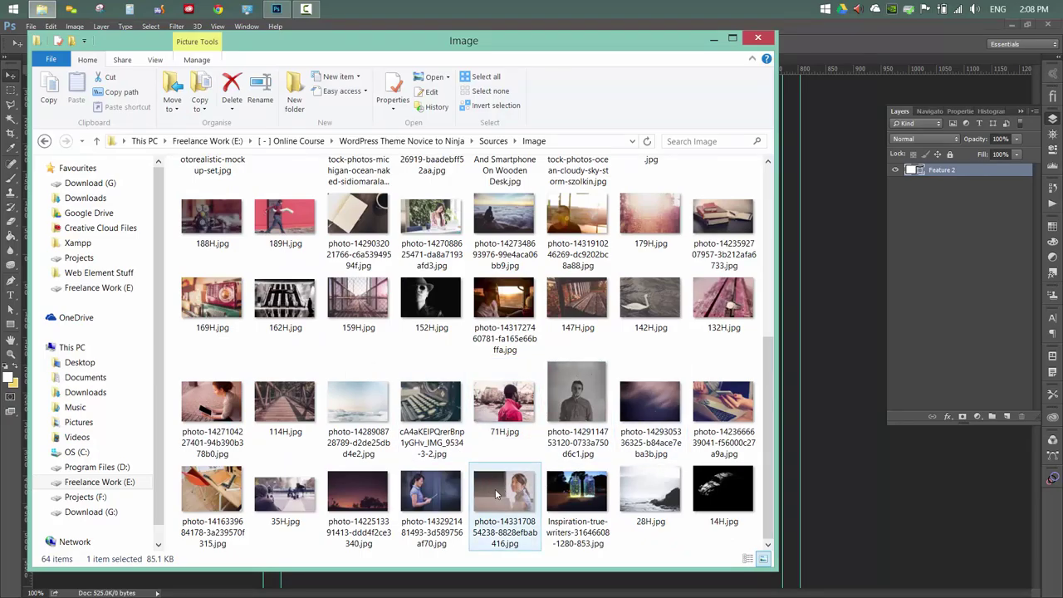
drag(509, 515, 798, 87)
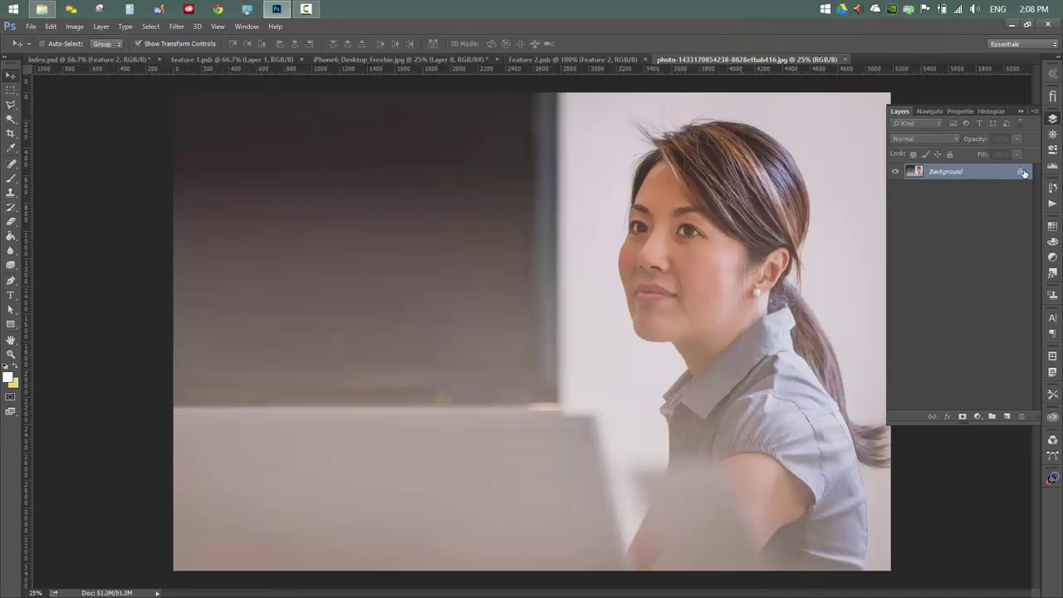
click(1020, 172)
drag(795, 238, 573, 319)
Close feature 1.psb and iPhone6_Desktop_Freebie.jpg, discarding the changes to the iPhone image
click(300, 60)
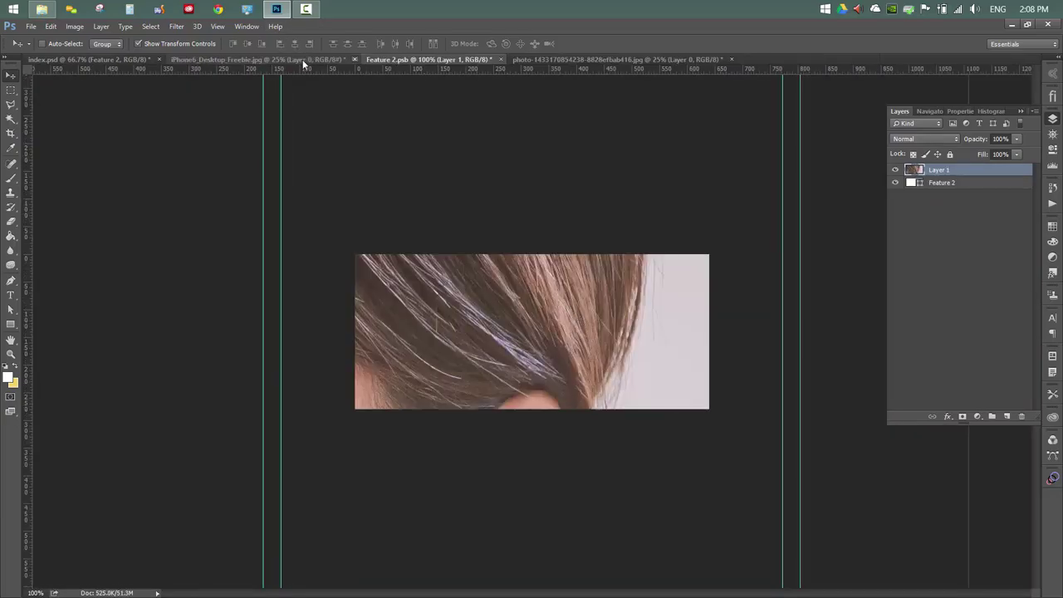
click(356, 59)
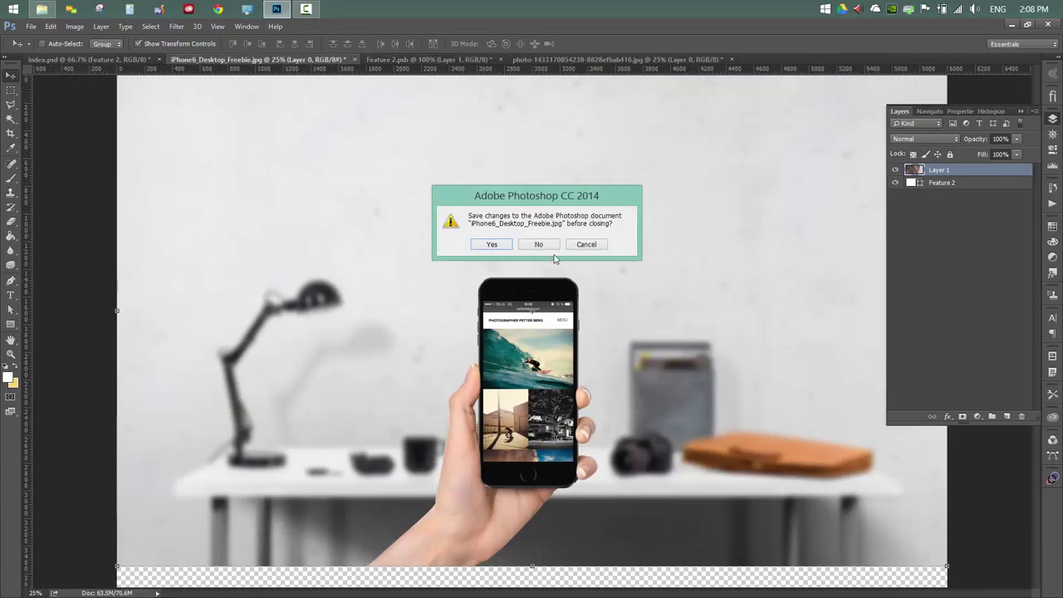
click(540, 245)
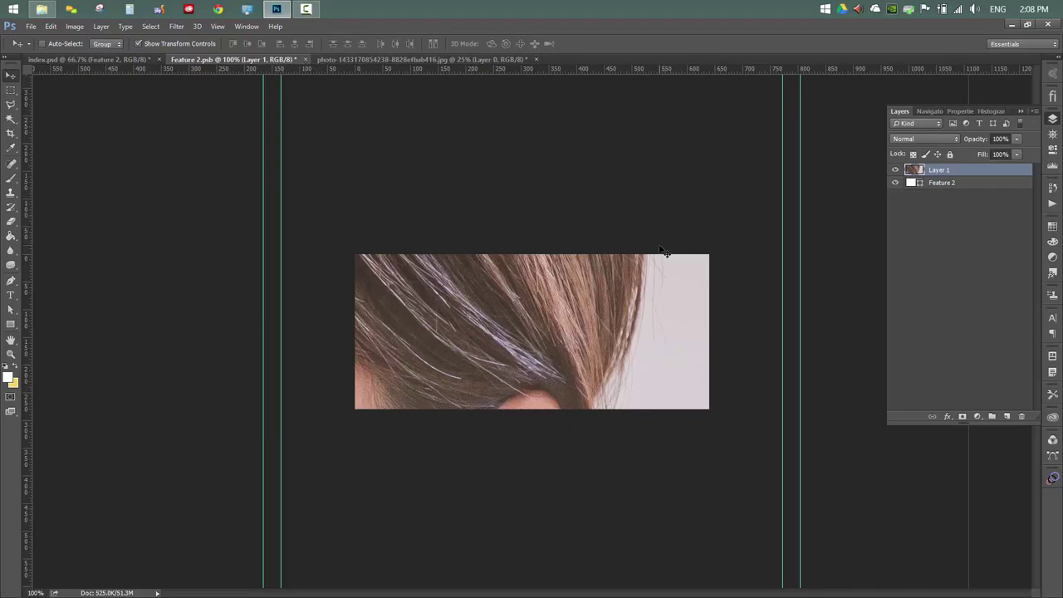
Scale the woman photo in Feature 2.psb down to about 17.94% and move it so it covers the whole canvas
key(ctrl+minus)
key(ctrl+minus)
key(ctrl+minus)
key(ctrl+minus)
key(ctrl+minus)
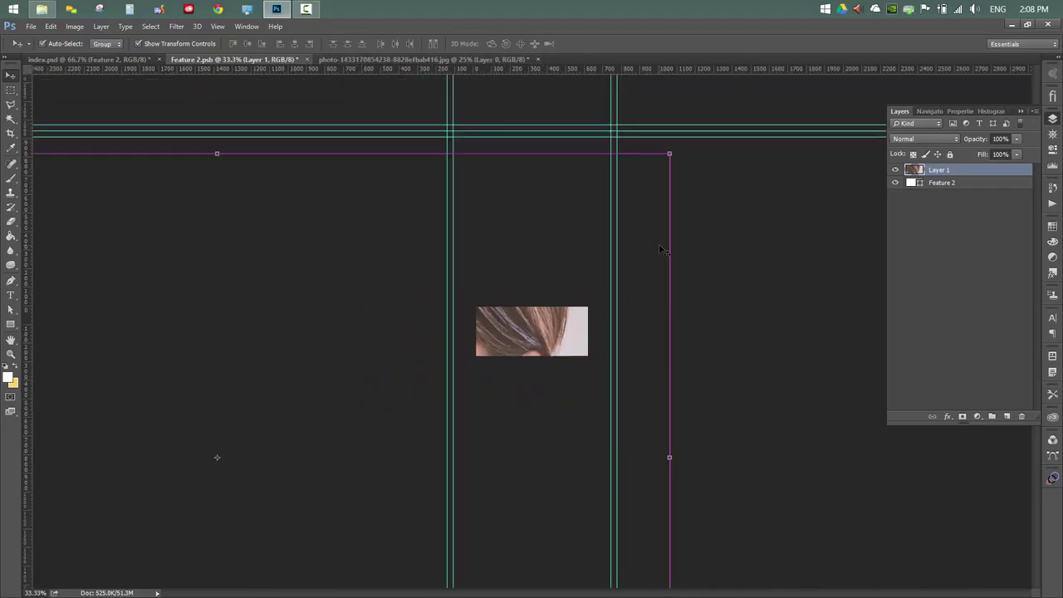
drag(607, 238, 549, 328)
key(ctrl+plus)
key(ctrl+plus)
key(ctrl+plus)
key(ctrl+plus)
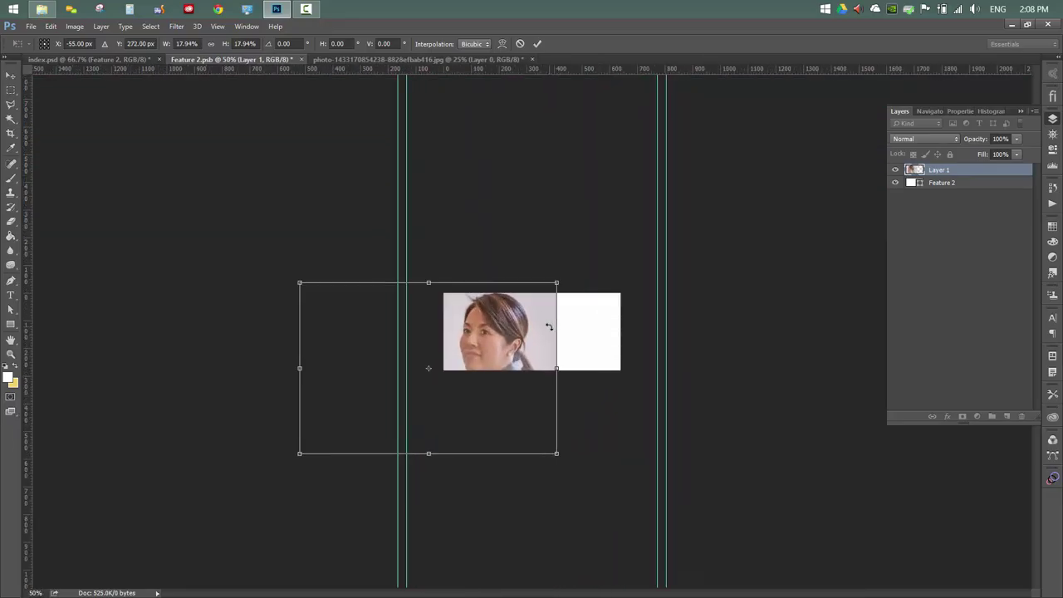
drag(548, 327, 614, 337)
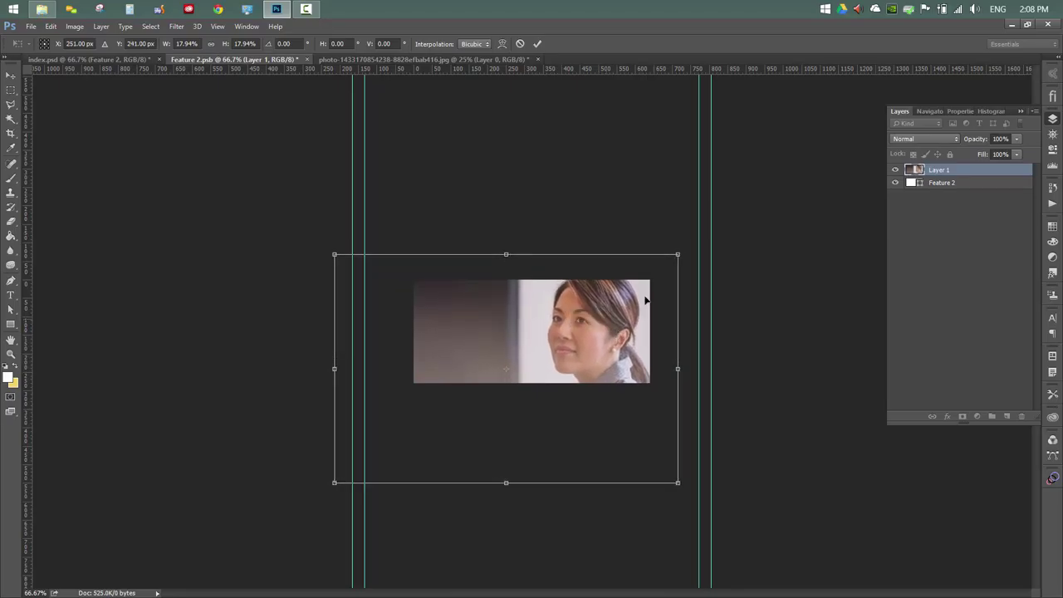
Reduce the woman photo to about 13.1% and position it to fill the canvas with her head and shoulders on the right side
drag(678, 258, 665, 280)
drag(573, 304, 592, 251)
drag(675, 214, 626, 299)
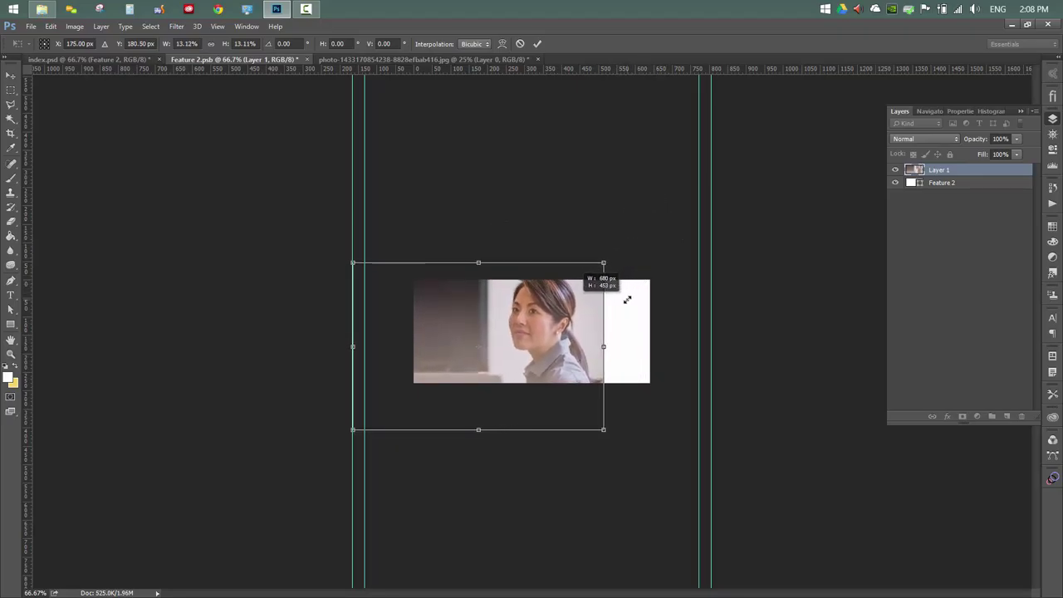
drag(572, 322, 626, 330)
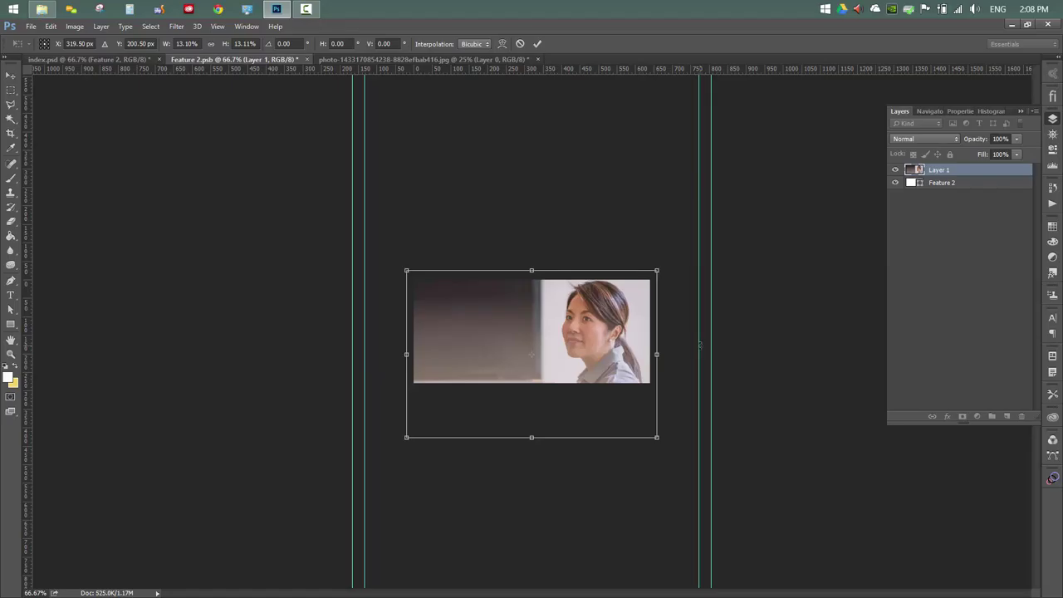
key(Return)
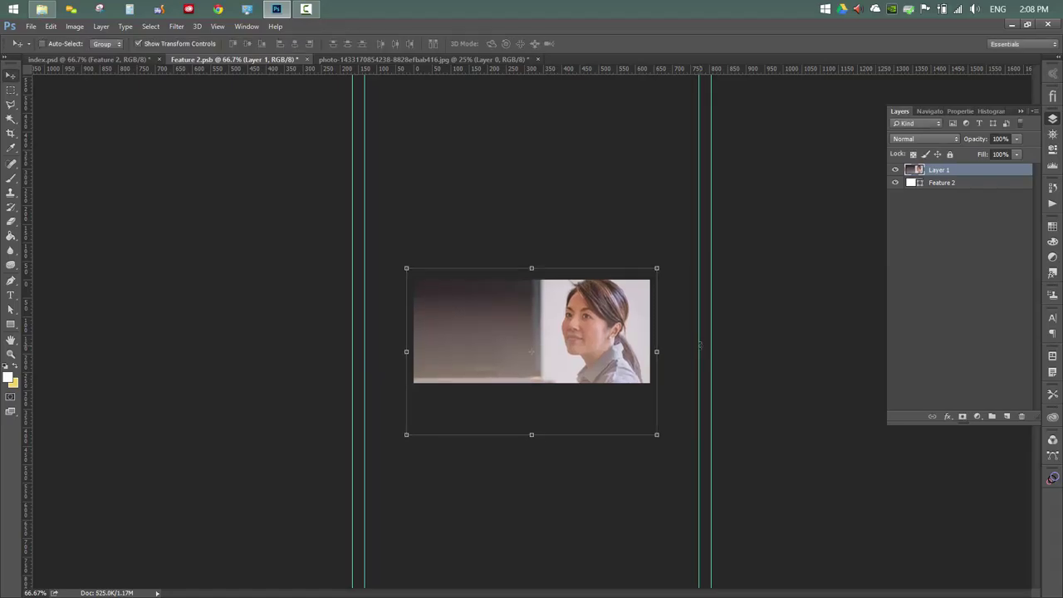
Crop the Feature 2 document to its canvas bounds, deleting the overhanging photo pixels, and save the smart object contents
key(c)
key(Return)
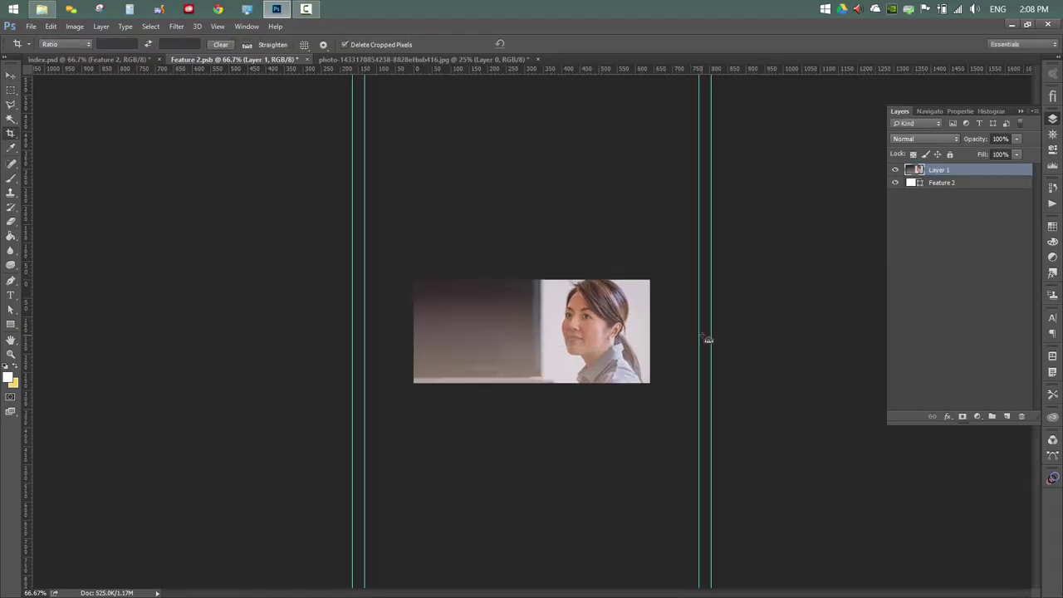
key(ctrl+s)
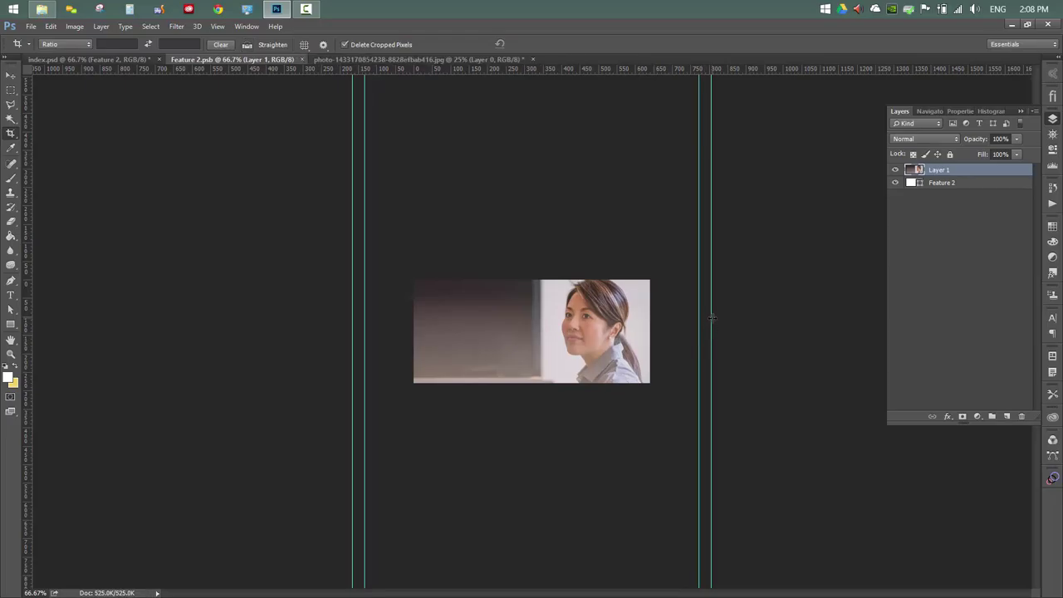
Return to index.psd and open the contents of the Feature 3 smart object for editing
click(98, 59)
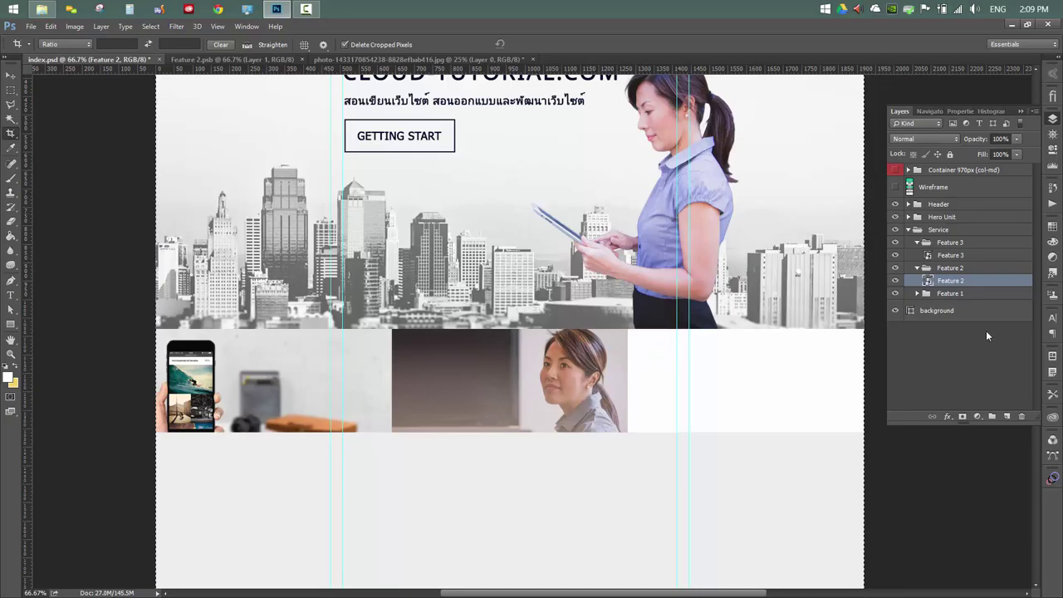
click(956, 256)
right_click(956, 256)
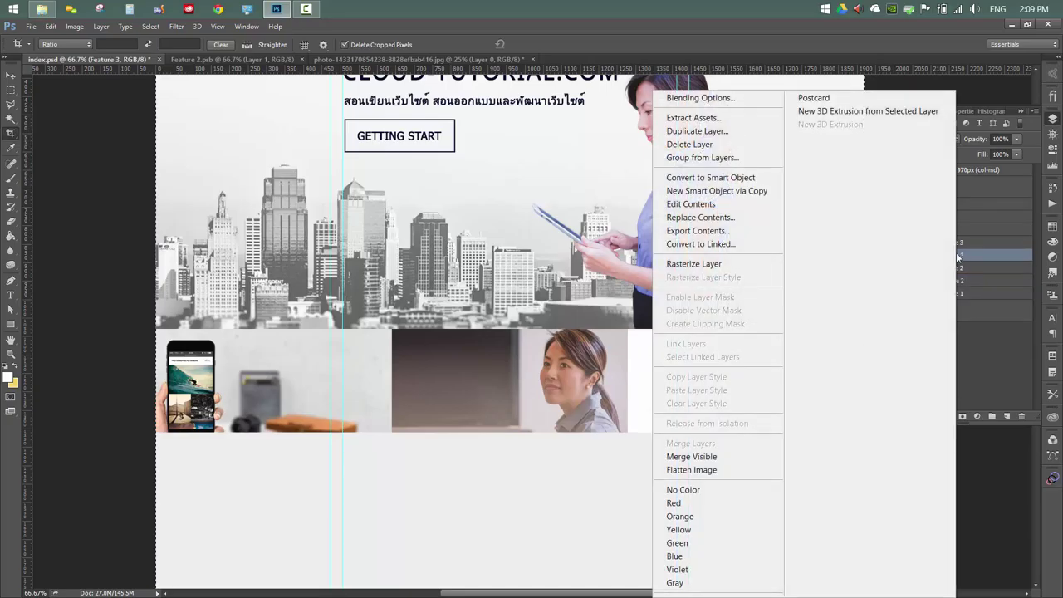
click(729, 205)
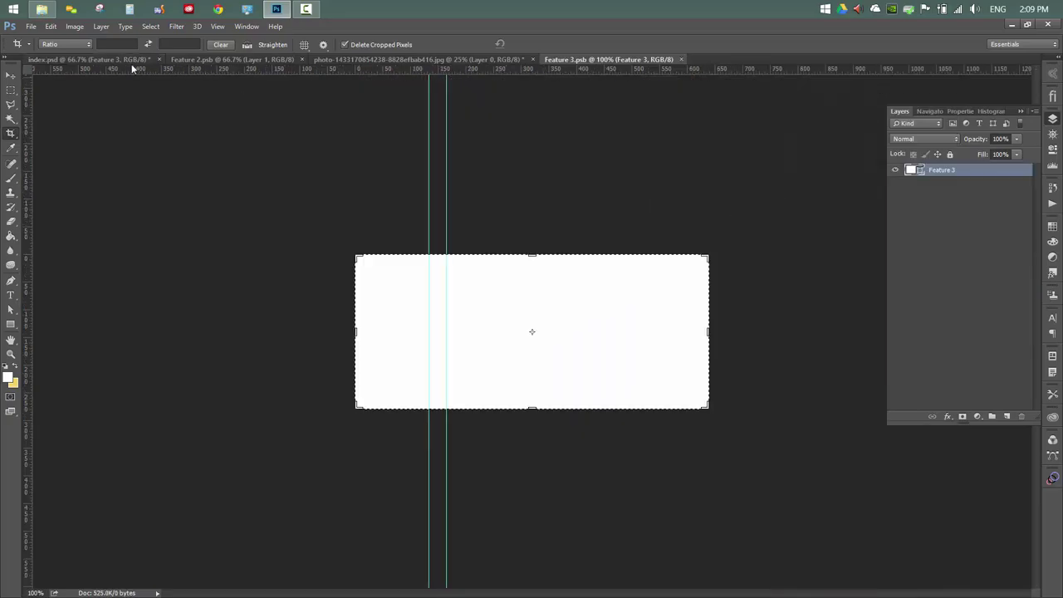
click(42, 10)
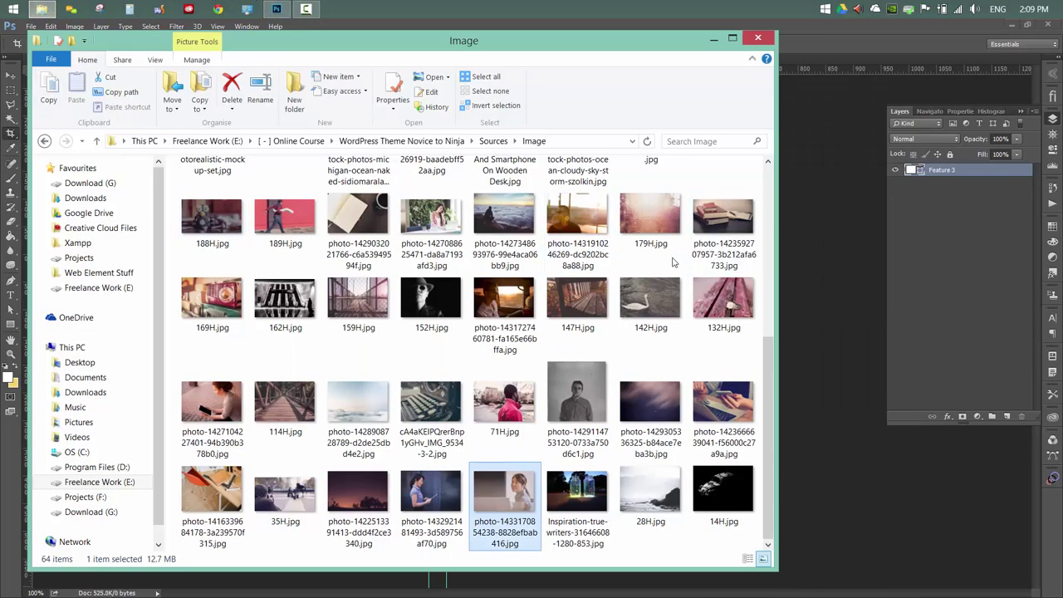
click(376, 419)
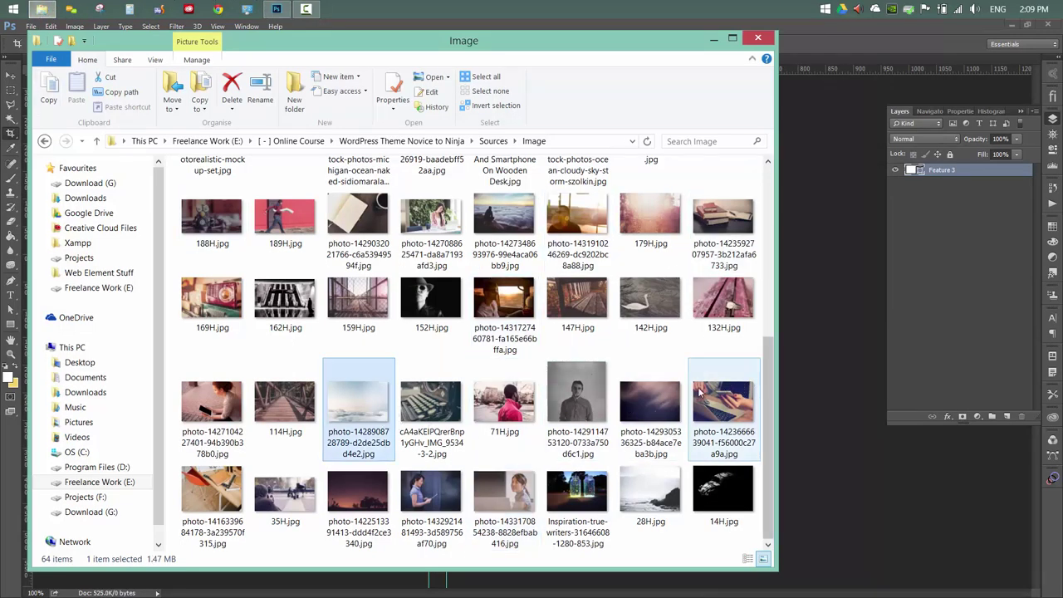
click(653, 481)
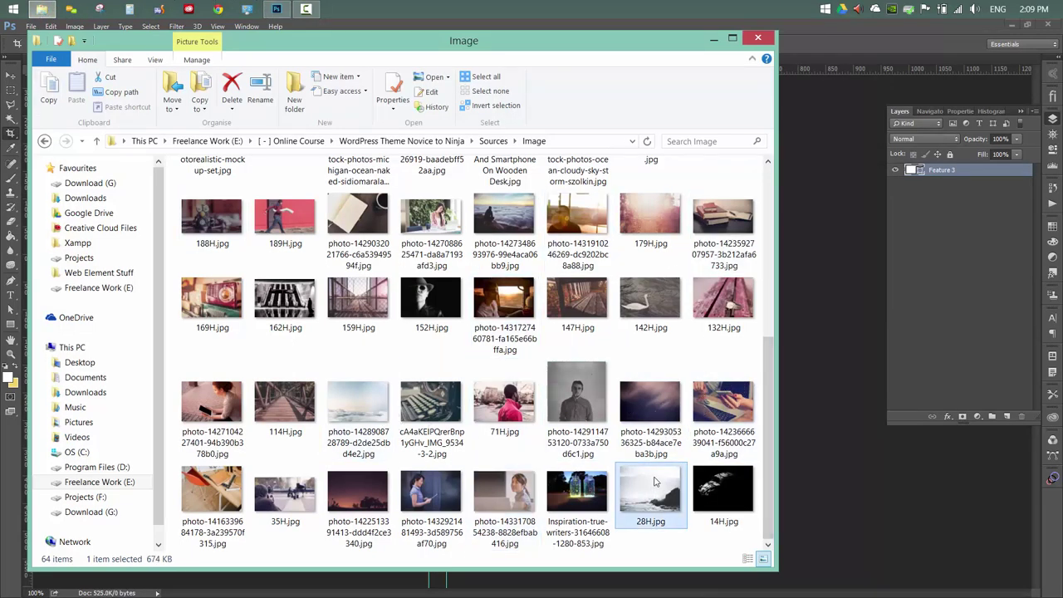
scroll(654, 470, up, 5)
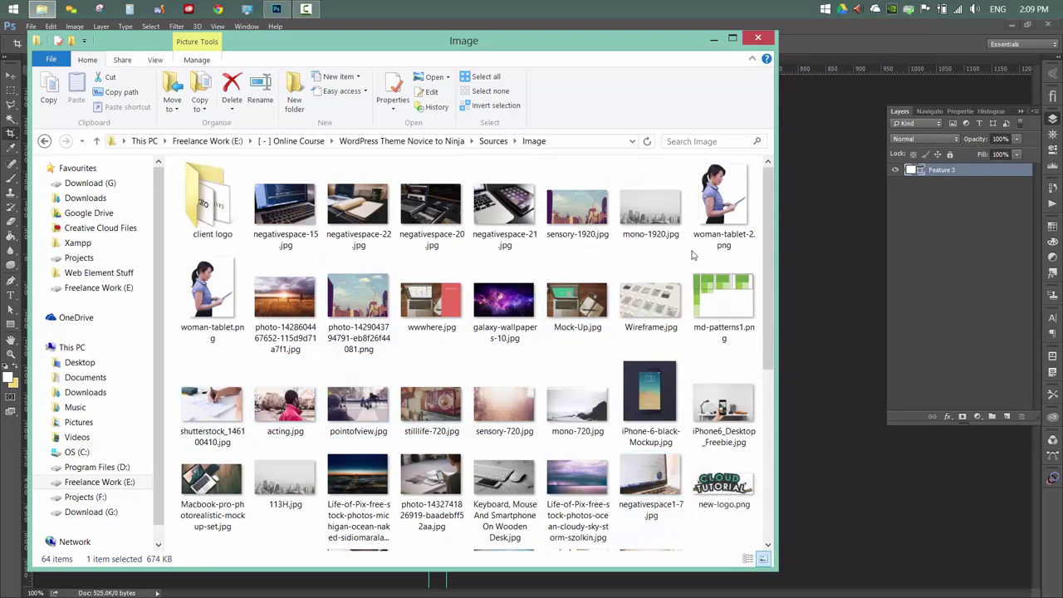
drag(766, 219, 768, 303)
click(504, 401)
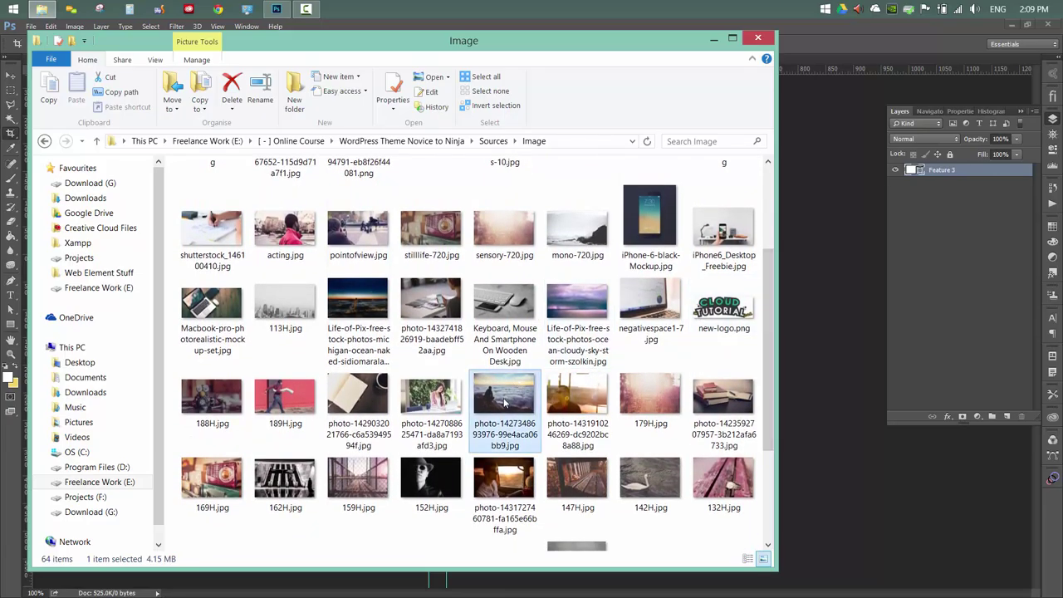
drag(504, 401, 812, 42)
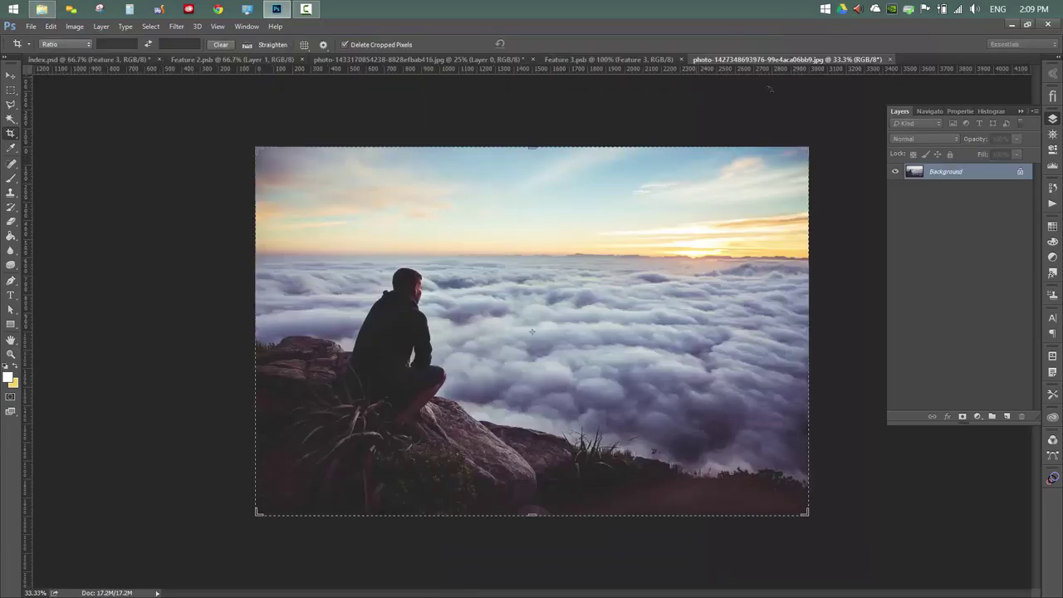
Unlock the cloud photo's background layer and copy it into the Feature 3 document
click(1020, 171)
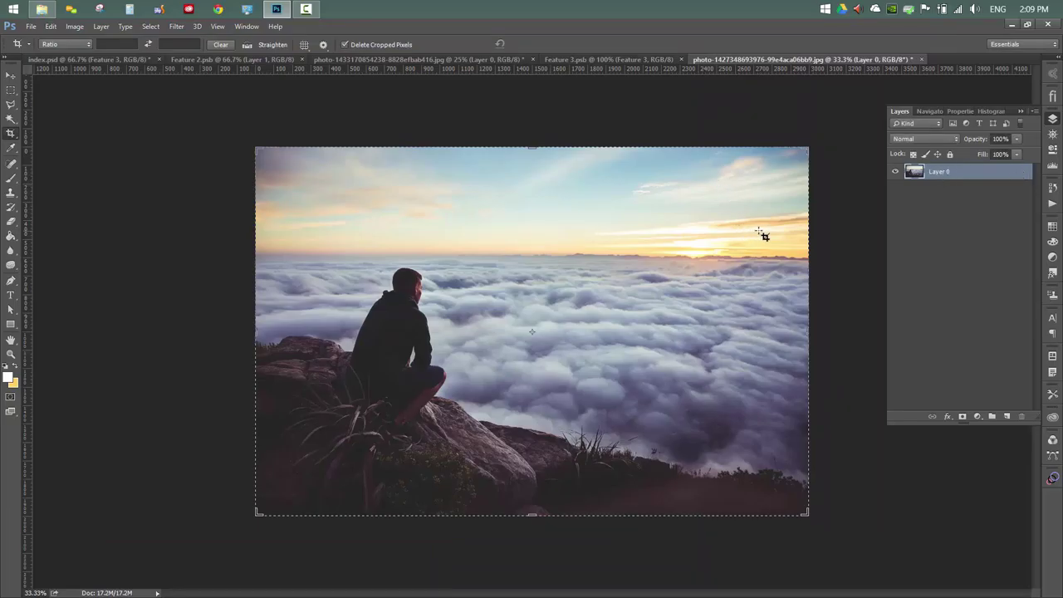
key(v)
drag(766, 230, 591, 314)
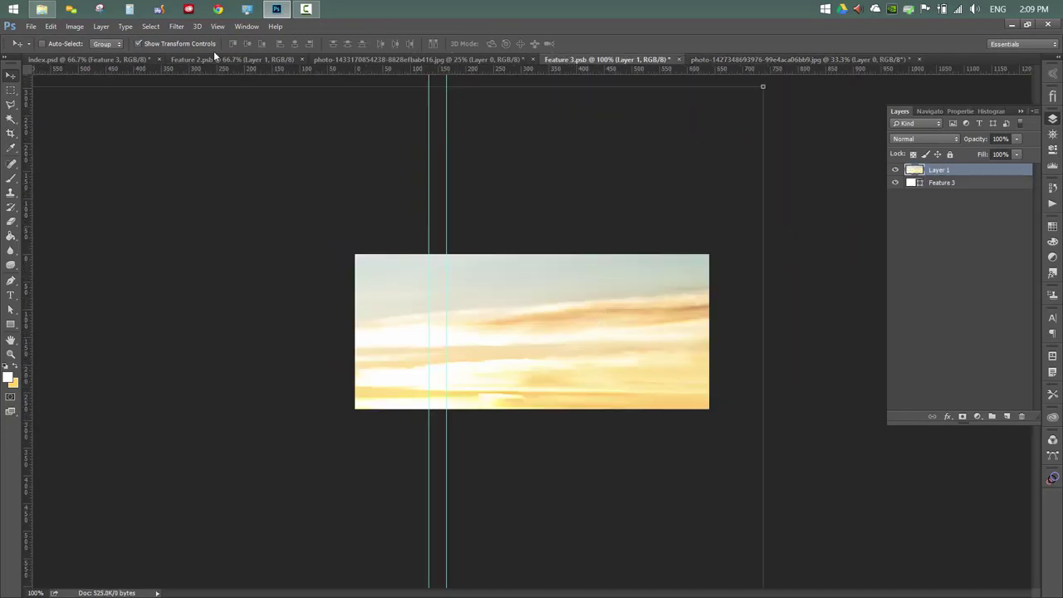
Close the Feature 2 document and the woman's source photo, discarding the changes to the photo
click(302, 60)
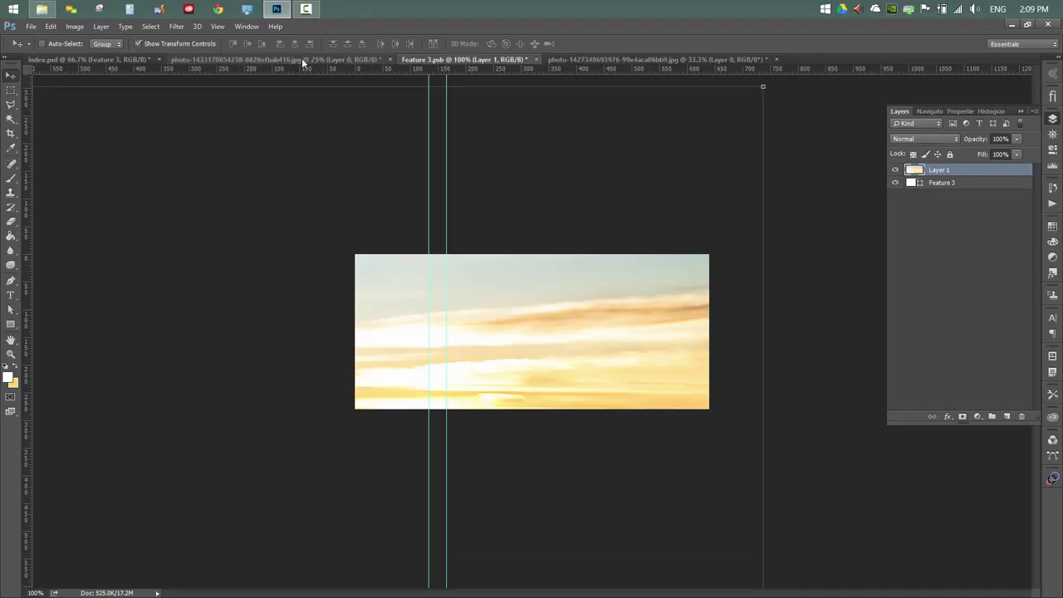
click(386, 60)
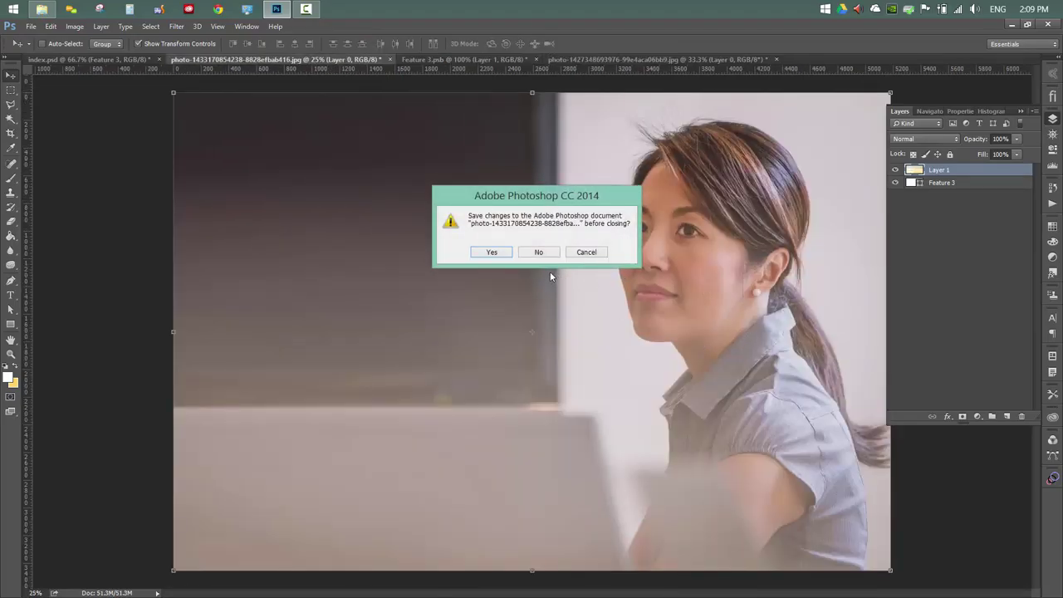
click(539, 252)
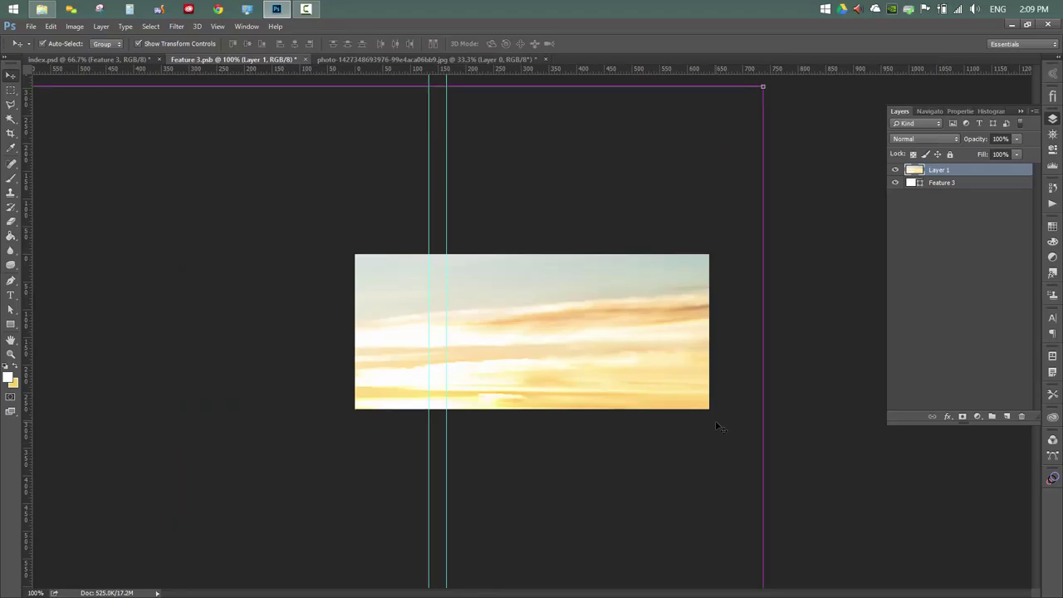
Scale down the cloud photo proportionally and position it so the sitting man and the sunrise horizon fill the Feature 3 canvas
key(ctrl+minus)
key(ctrl+minus)
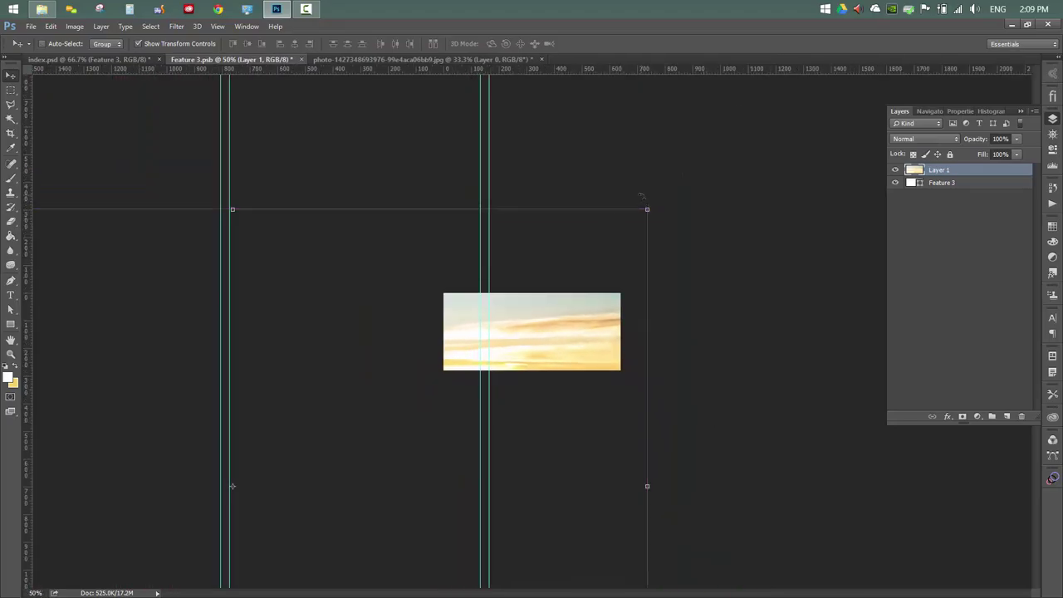
drag(232, 486, 830, 202)
drag(790, 168, 503, 463)
drag(413, 462, 585, 335)
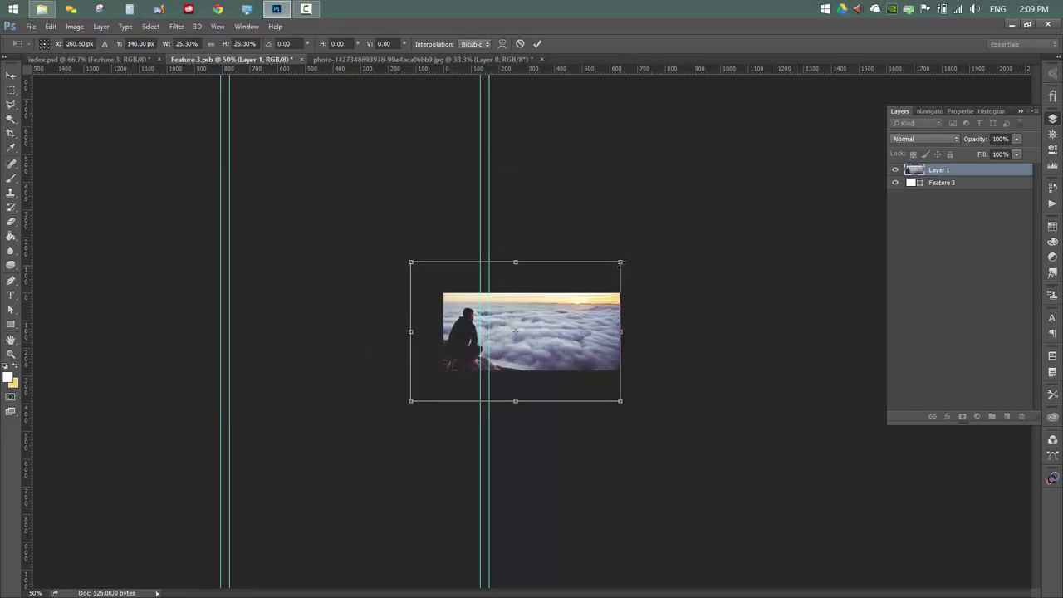
drag(619, 262, 635, 253)
drag(569, 339, 563, 348)
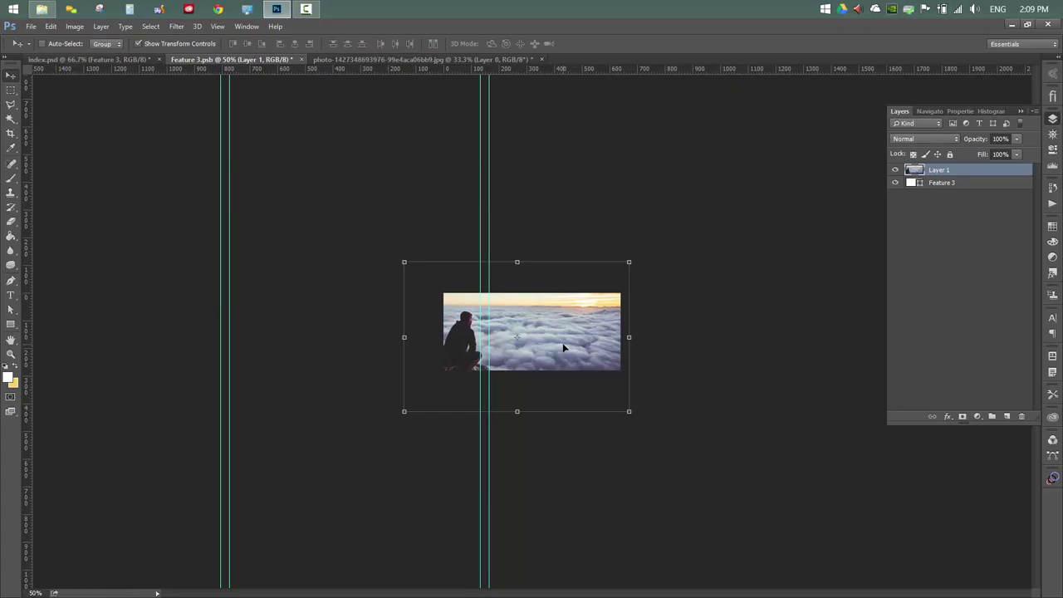
key(ctrl+1)
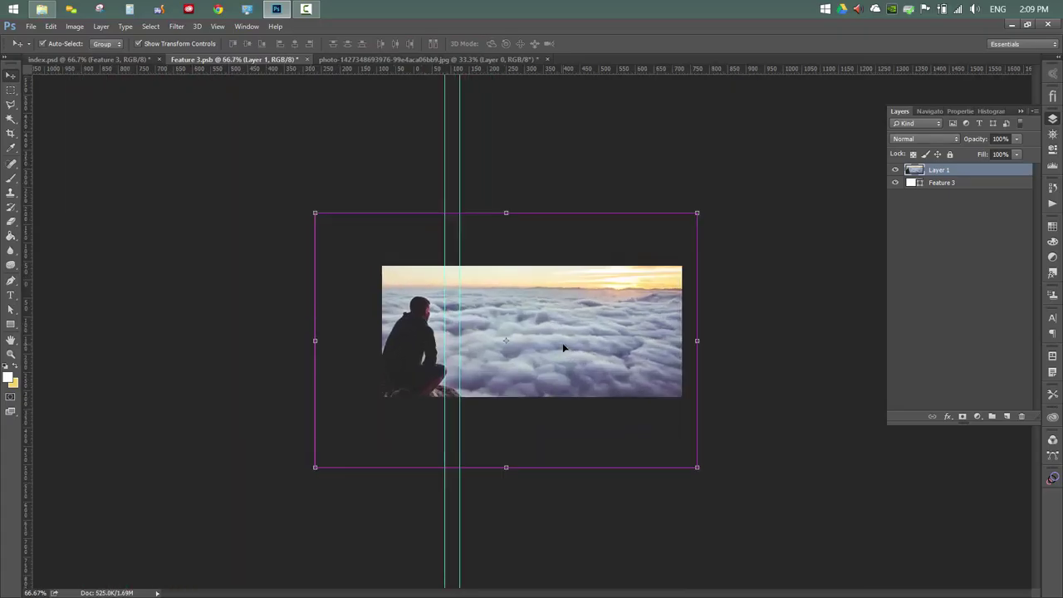
mouse_move(585, 345)
mouse_down()
mouse_move(591, 359)
mouse_move(591, 347)
mouse_up()
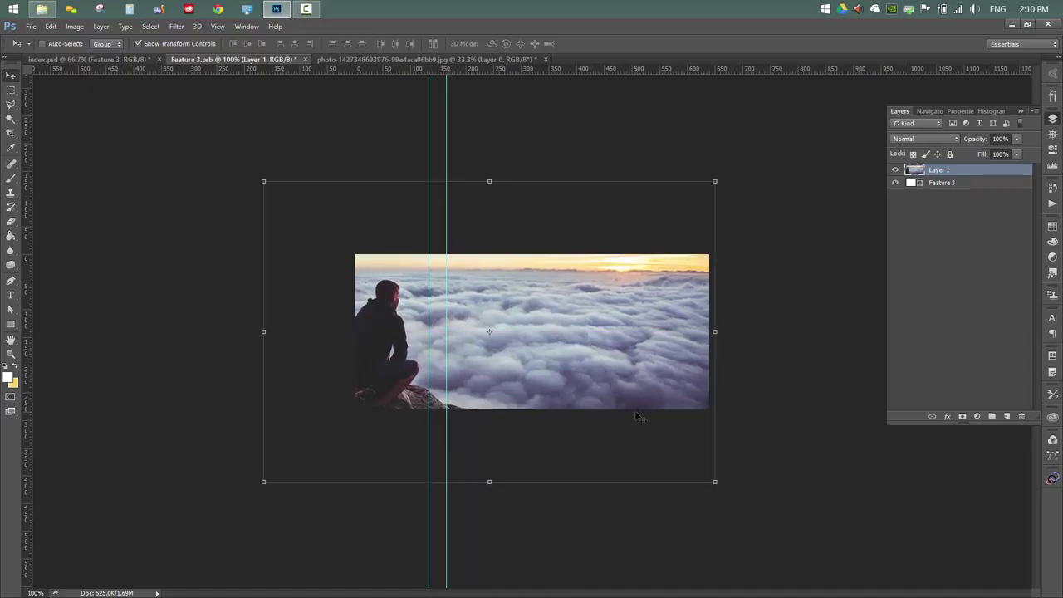
Crop the Feature 3 document to its canvas bounds, deleting the overhanging photo pixels, and save the smart object contents
key(c)
key(Return)
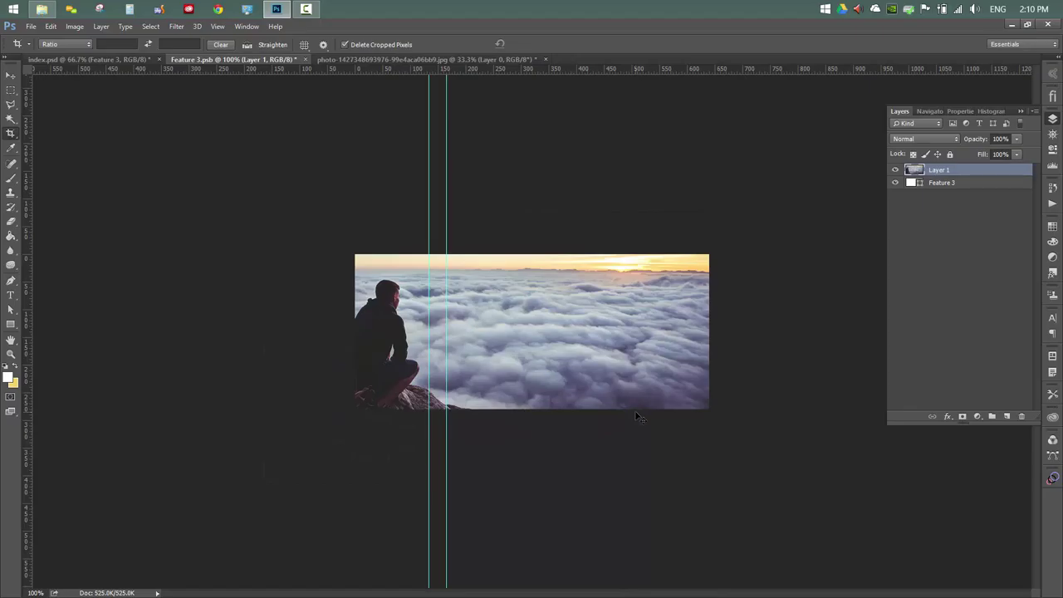
click(627, 345)
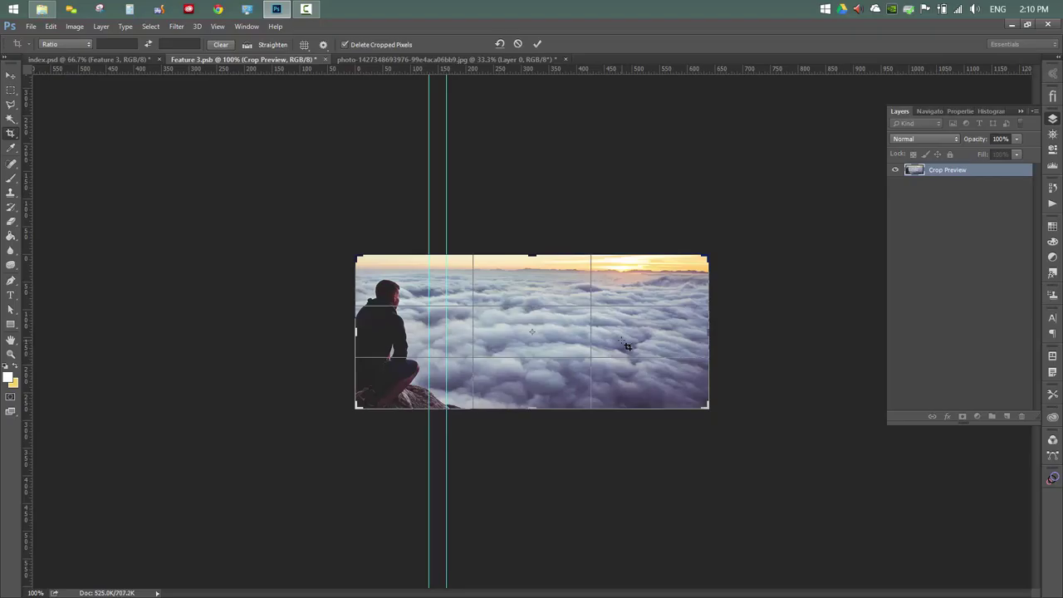
key(Return)
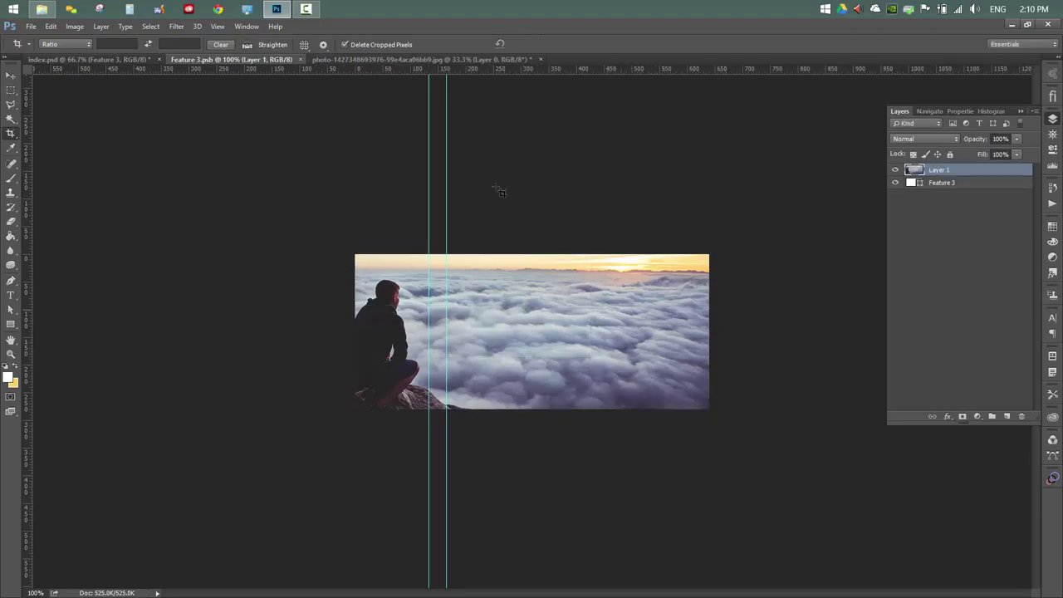
Close the cloud source photo without saving, and close the Feature 3 document to return to index.psd
click(541, 60)
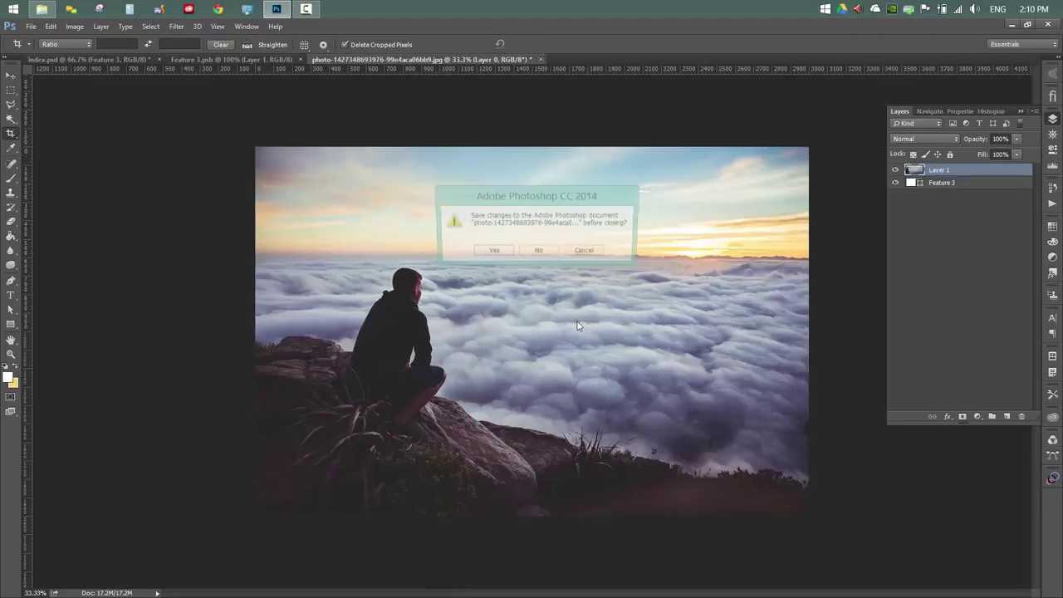
click(540, 250)
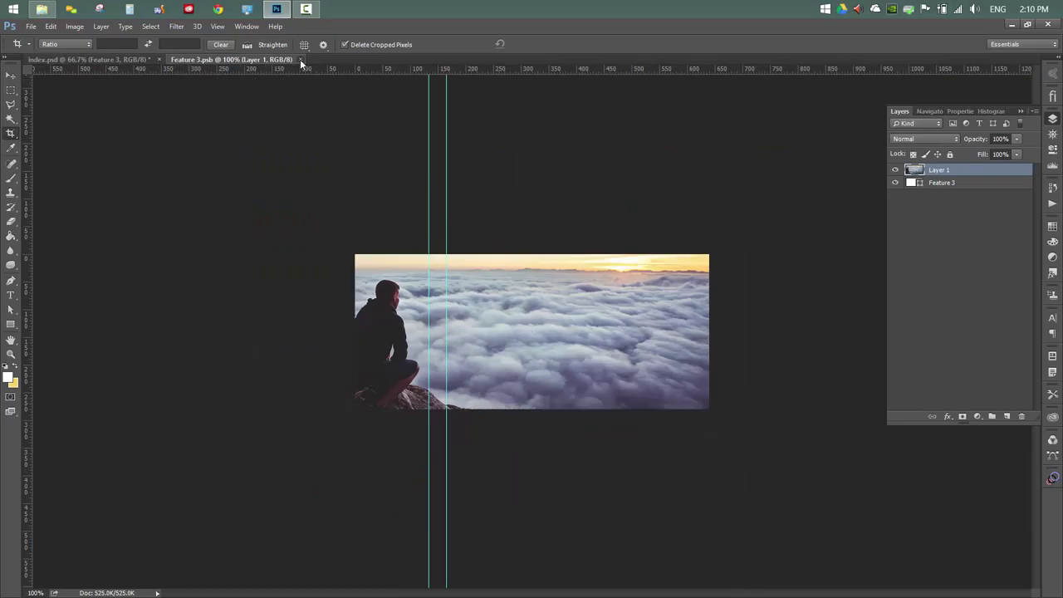
click(301, 61)
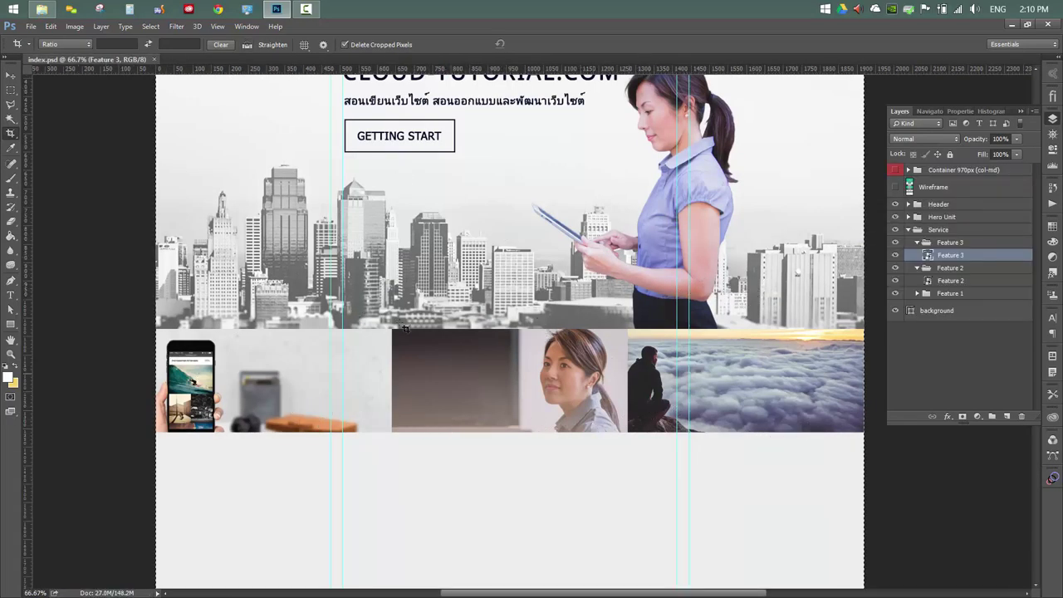
Collapse the Feature 3 and Feature 2 layer groups
click(916, 243)
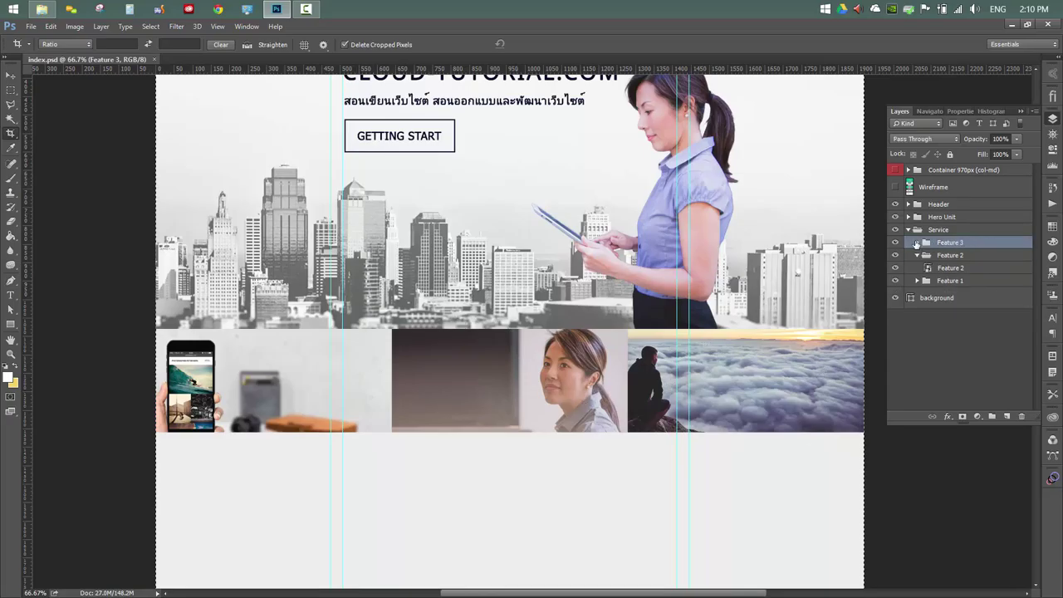
click(914, 257)
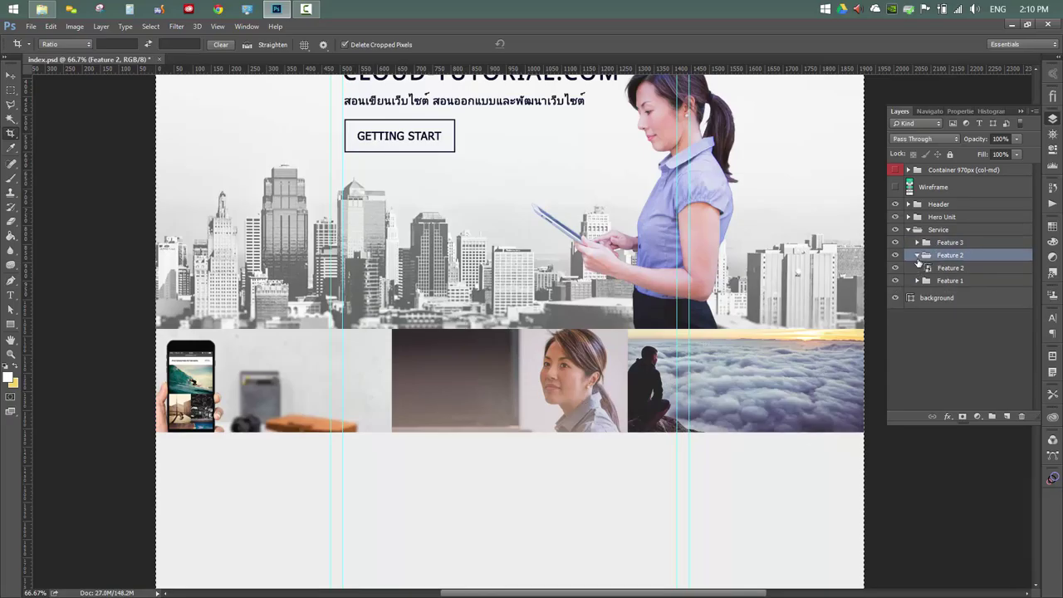
click(916, 256)
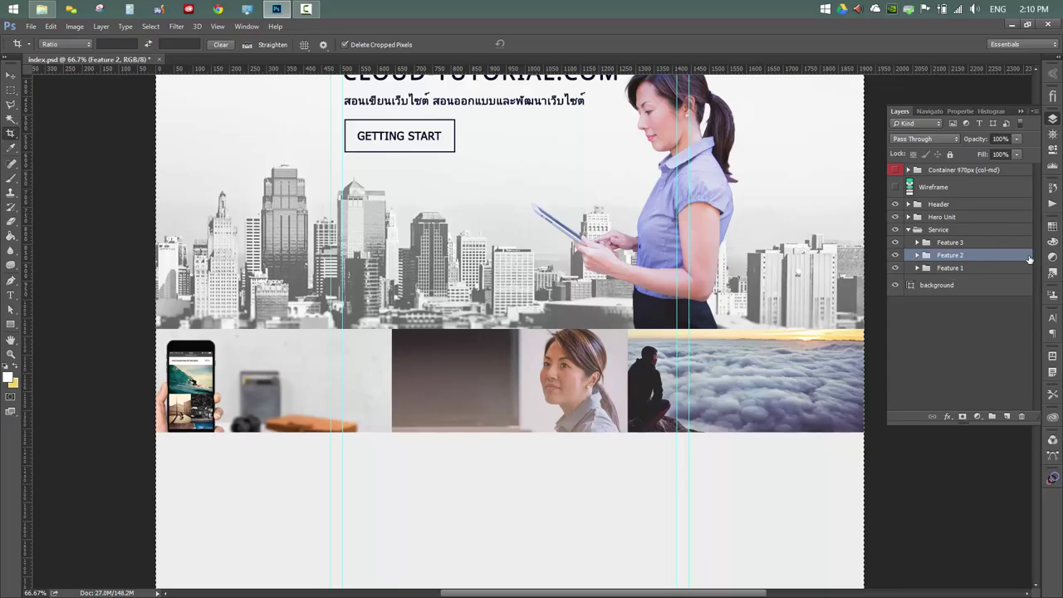
Add a layer group named hover above the feature 1 smart object inside the Feature 1 group
click(917, 268)
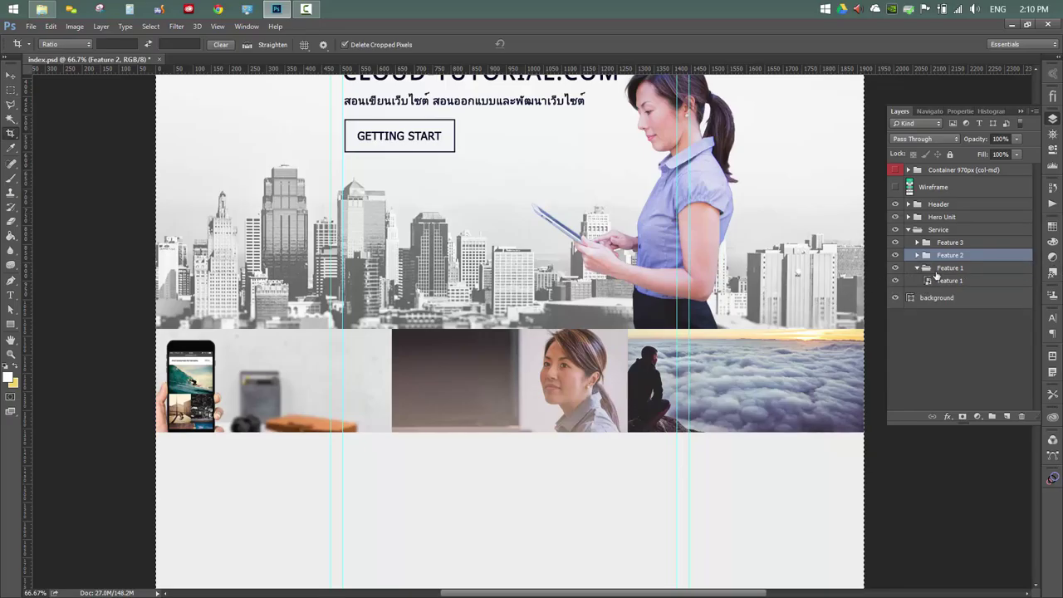
click(955, 281)
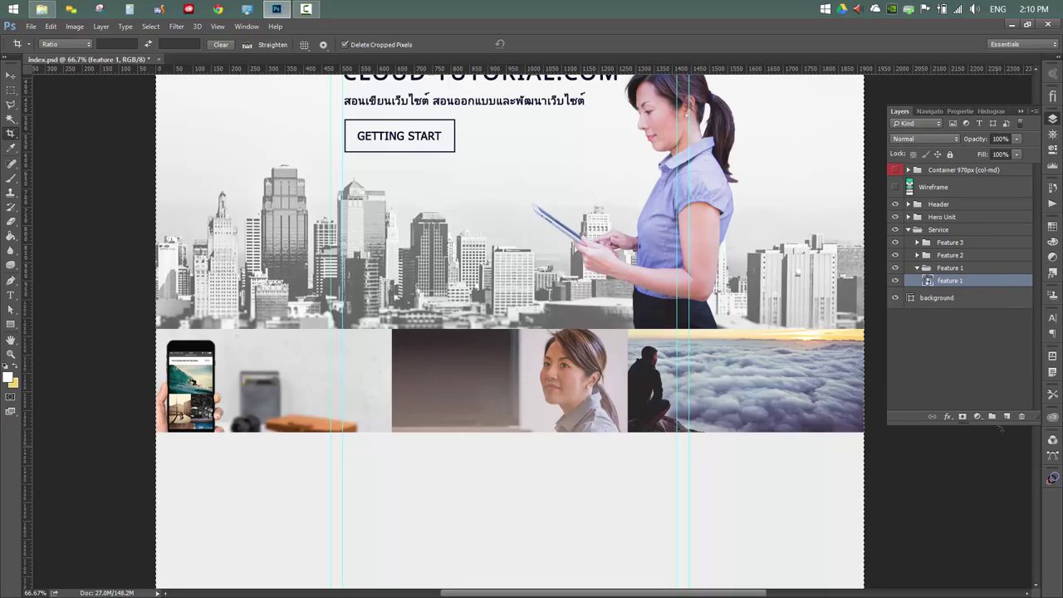
click(991, 416)
double_click(954, 281)
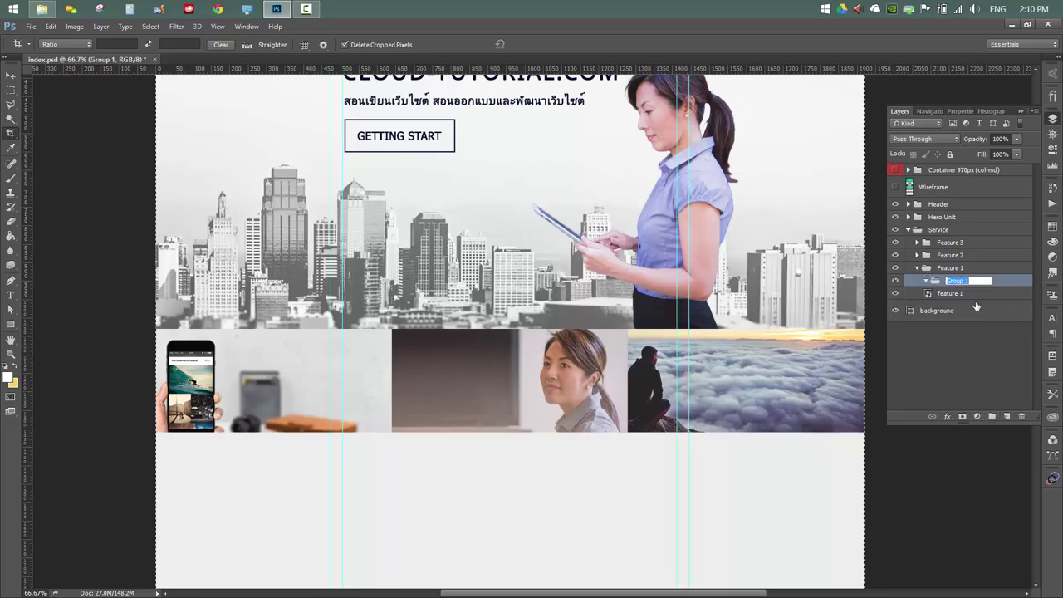
text(hover)
key(Return)
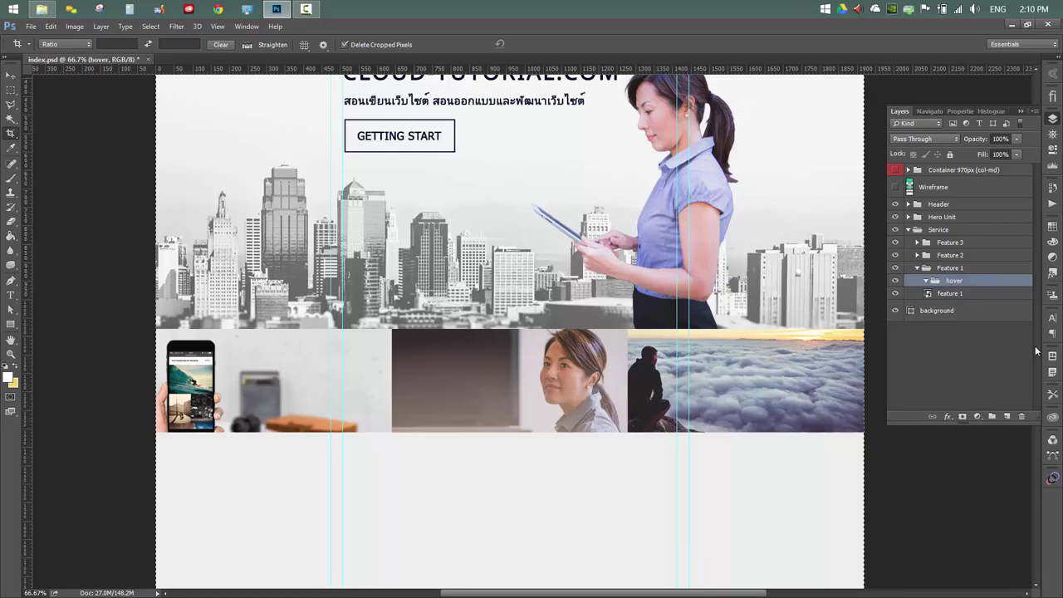
Create a 640 × 280 px rectangle shape above the feature 1 layer and fill it with the recently used green
click(956, 299)
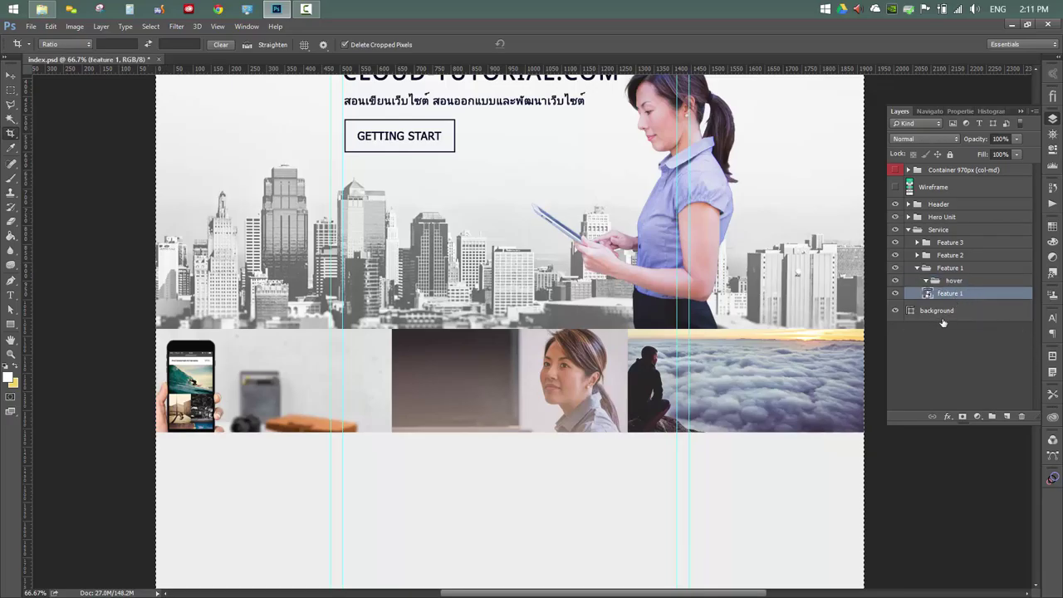
click(11, 325)
click(466, 462)
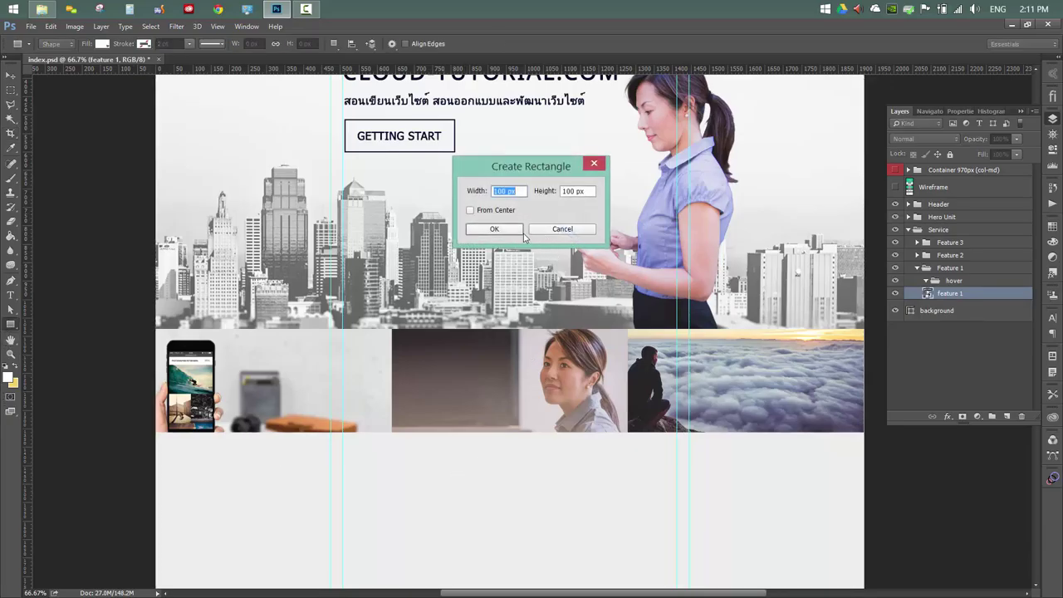
text(640)
key(Tab)
text(280)
click(521, 234)
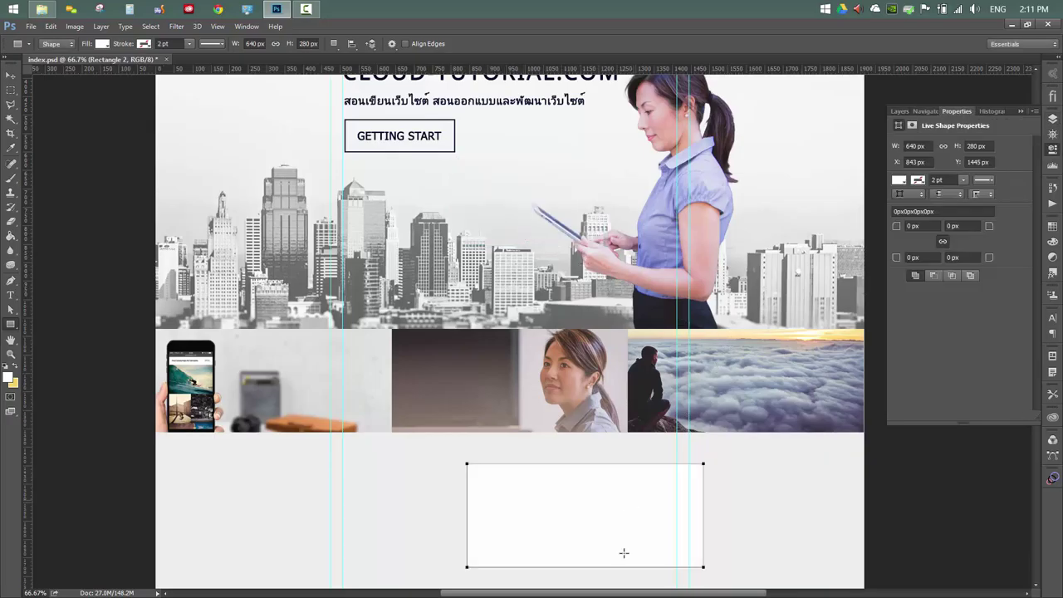
click(899, 180)
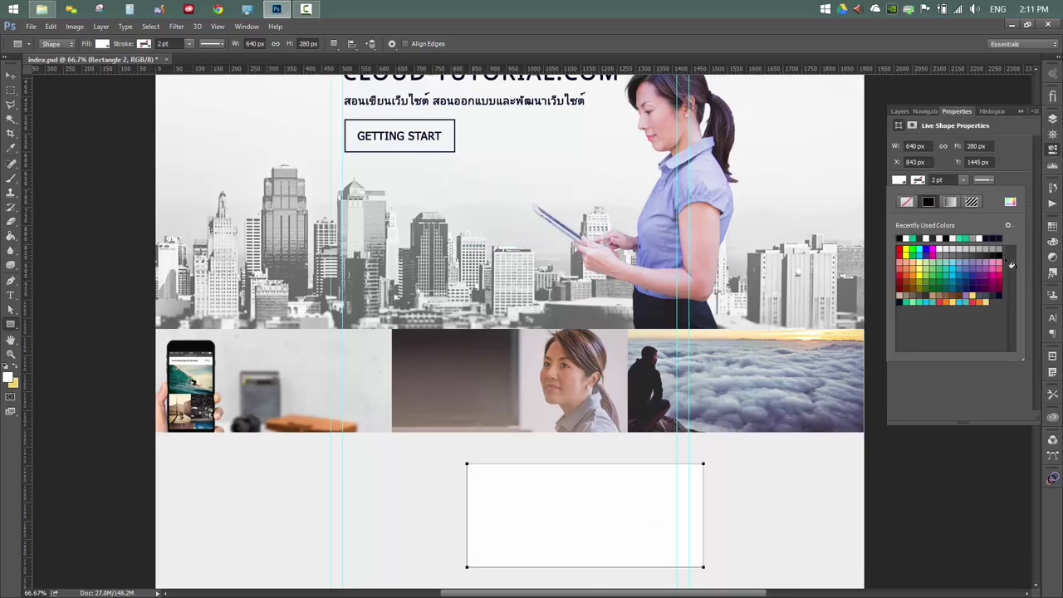
click(916, 236)
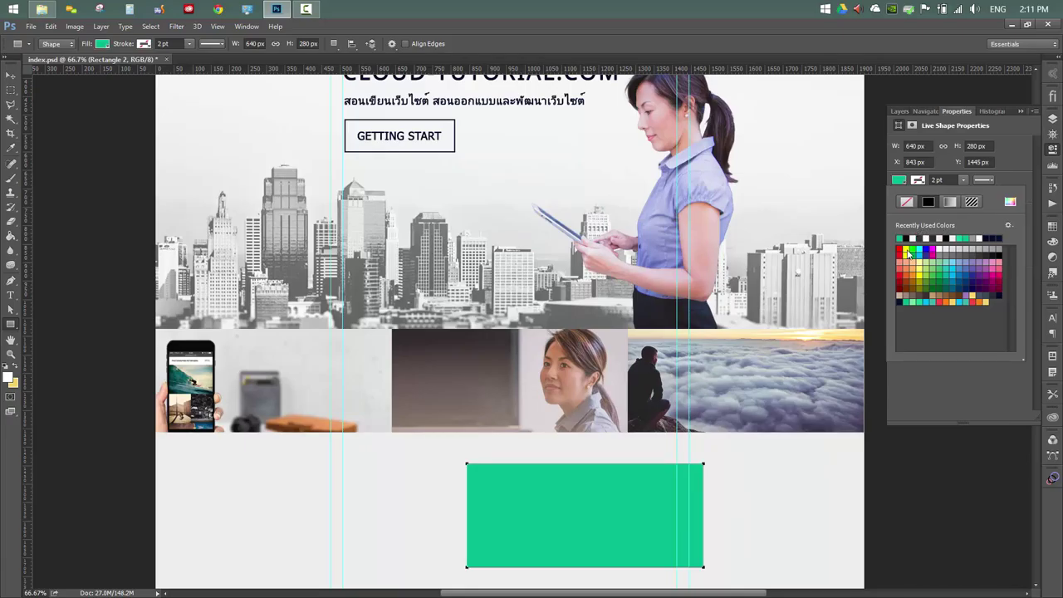
Rename the green rectangle's layer hover-overlay and move it into the hover group
click(1052, 119)
click(1051, 119)
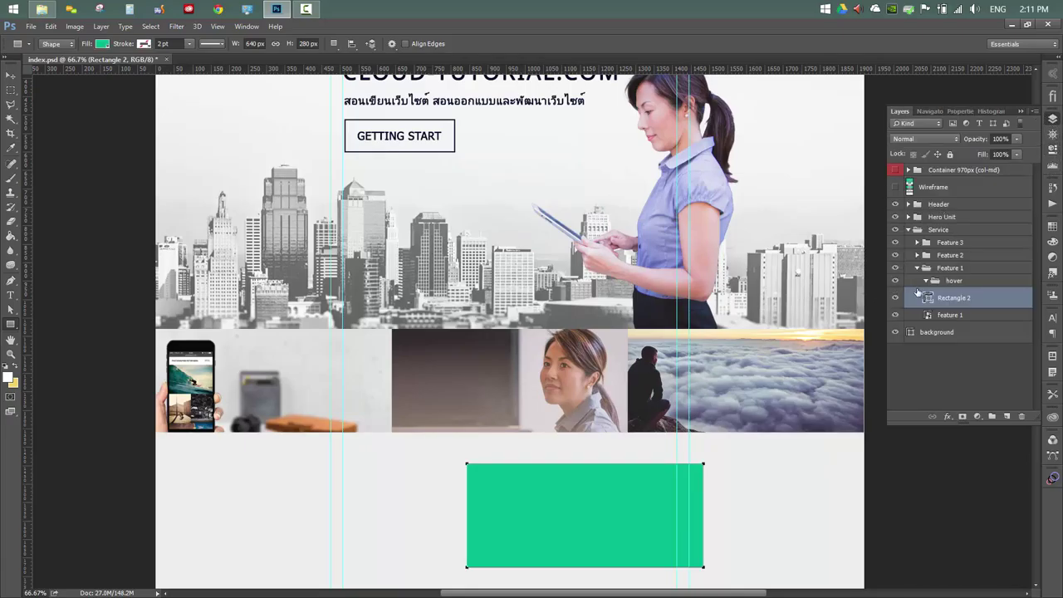
double_click(957, 298)
text(hover-overlay)
key(Return)
drag(967, 300, 969, 283)
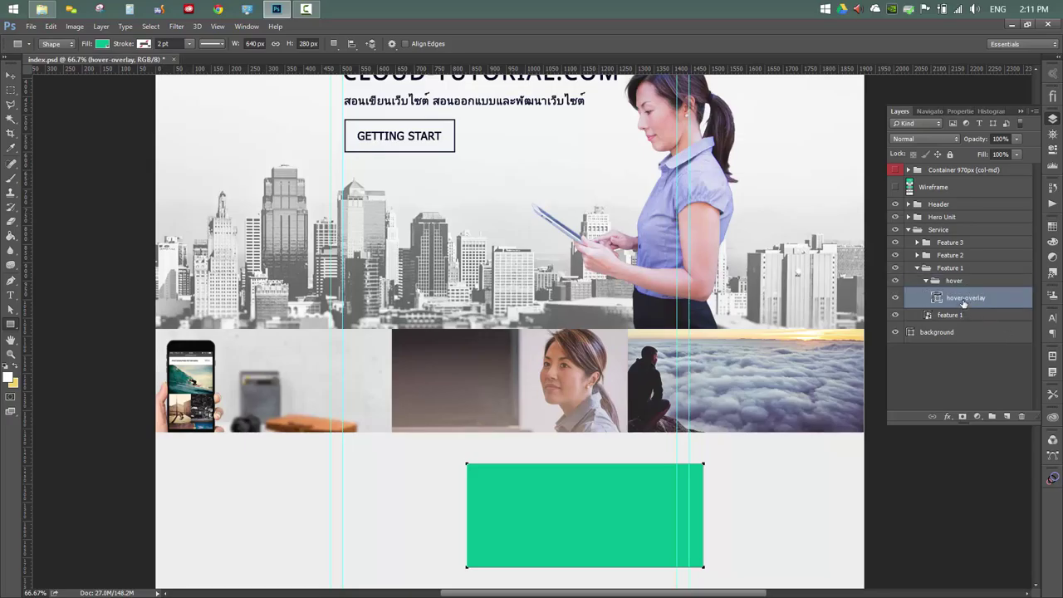
Set the hover-overlay layer's opacity to 60% and move the rectangle so it exactly covers the Feature 1 image
click(923, 280)
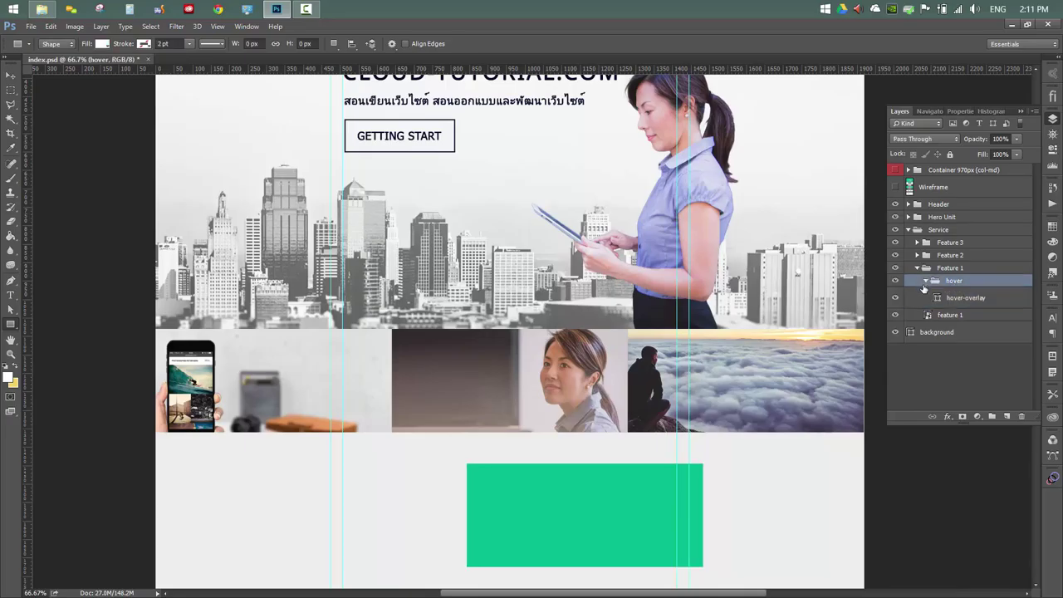
click(924, 282)
click(924, 283)
click(982, 296)
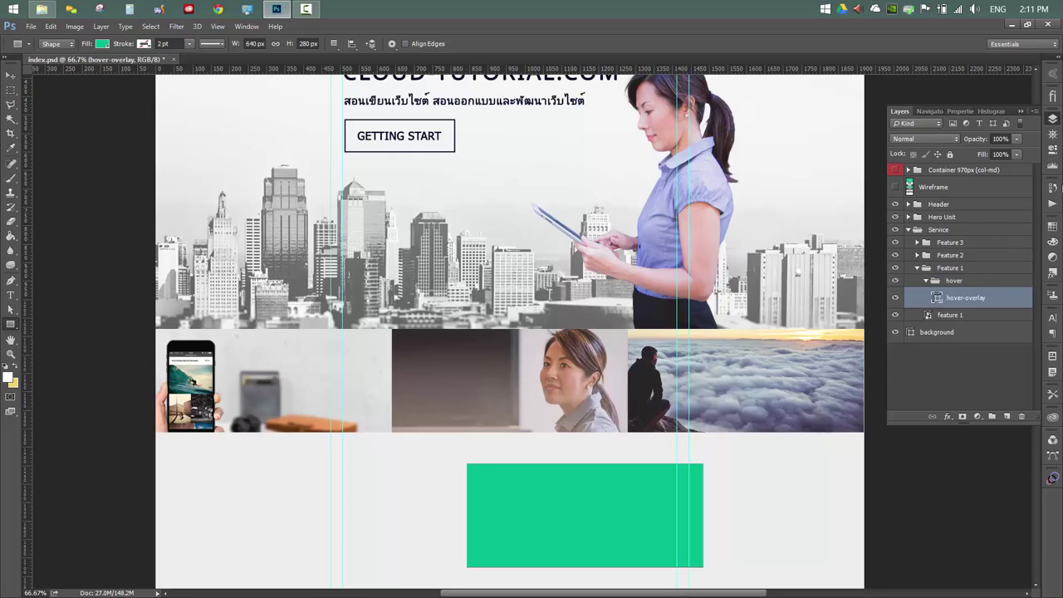
click(997, 139)
text(60)
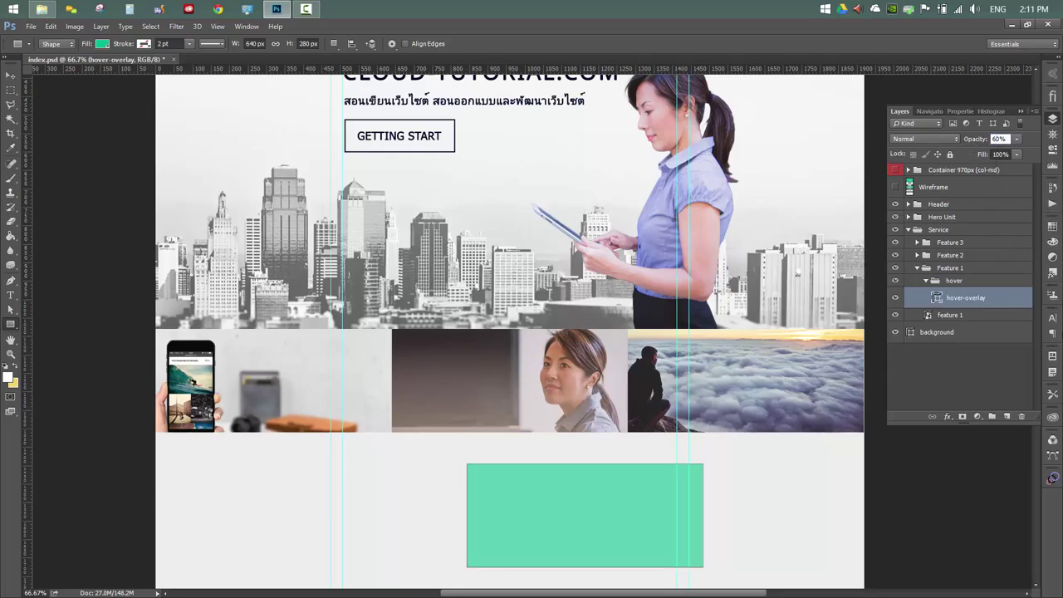
key(Return)
key(v)
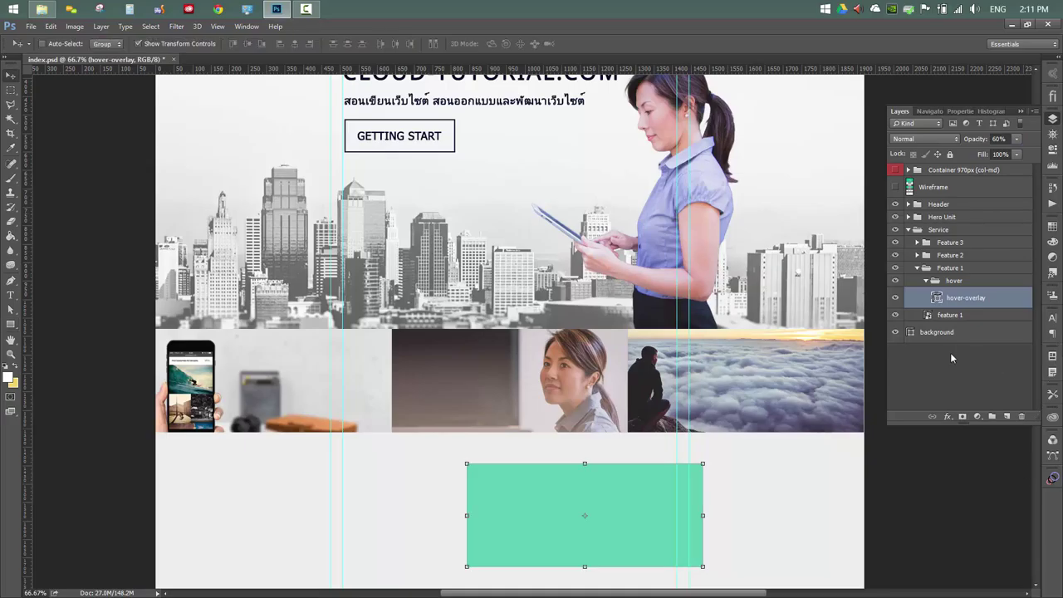
drag(645, 515, 335, 378)
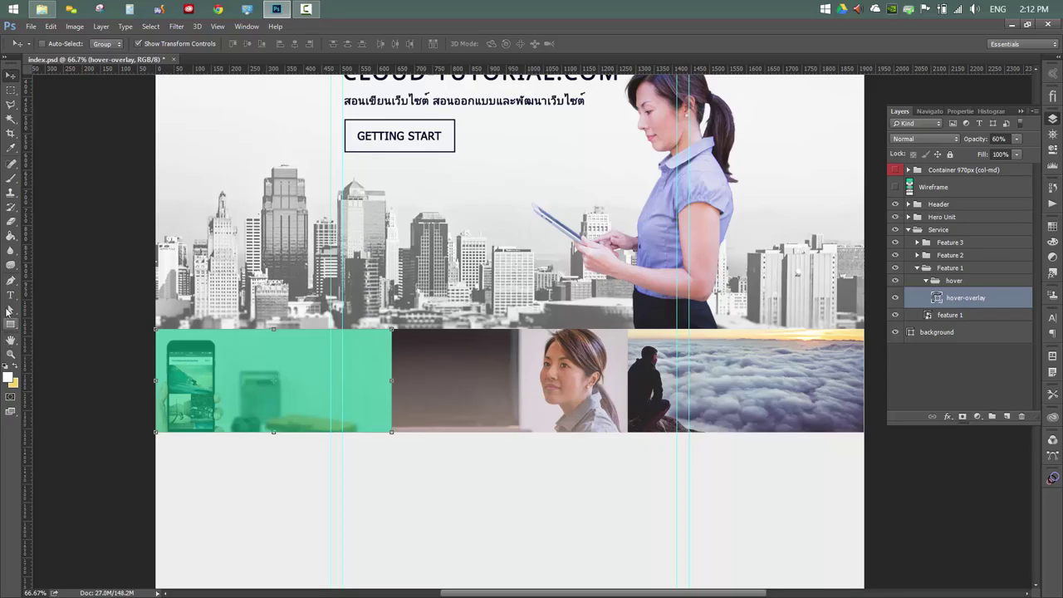
Add a layer group named caption directly above the feature 1 smart object inside the Feature 1 group
click(924, 282)
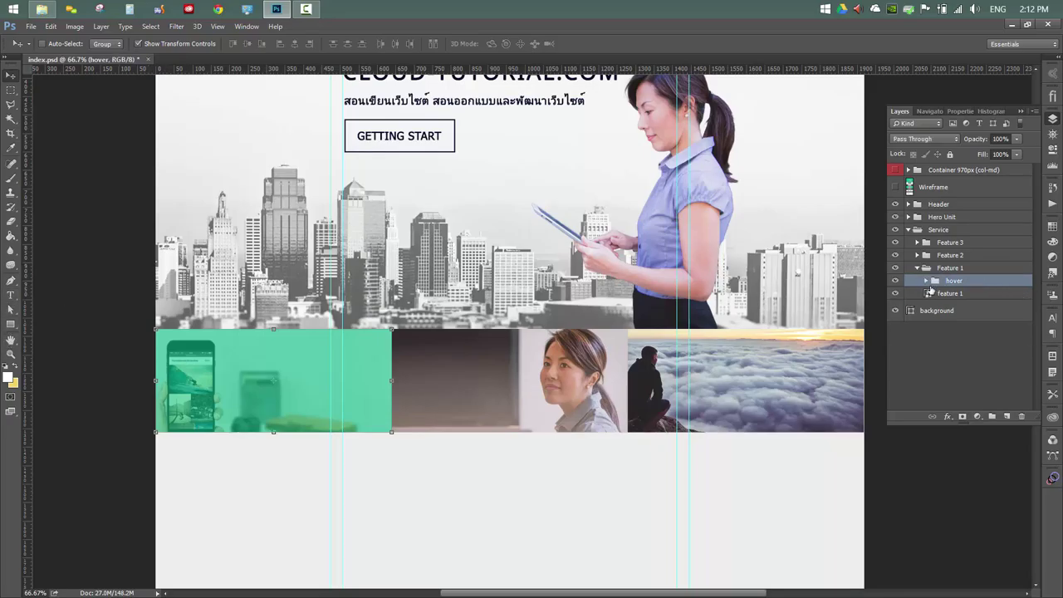
click(971, 294)
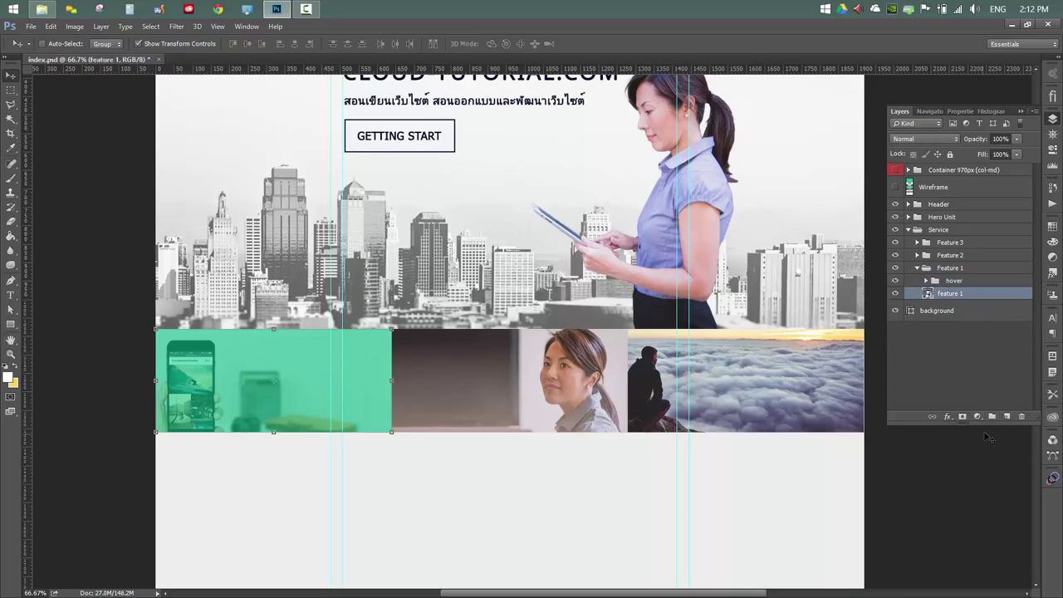
click(990, 417)
double_click(961, 294)
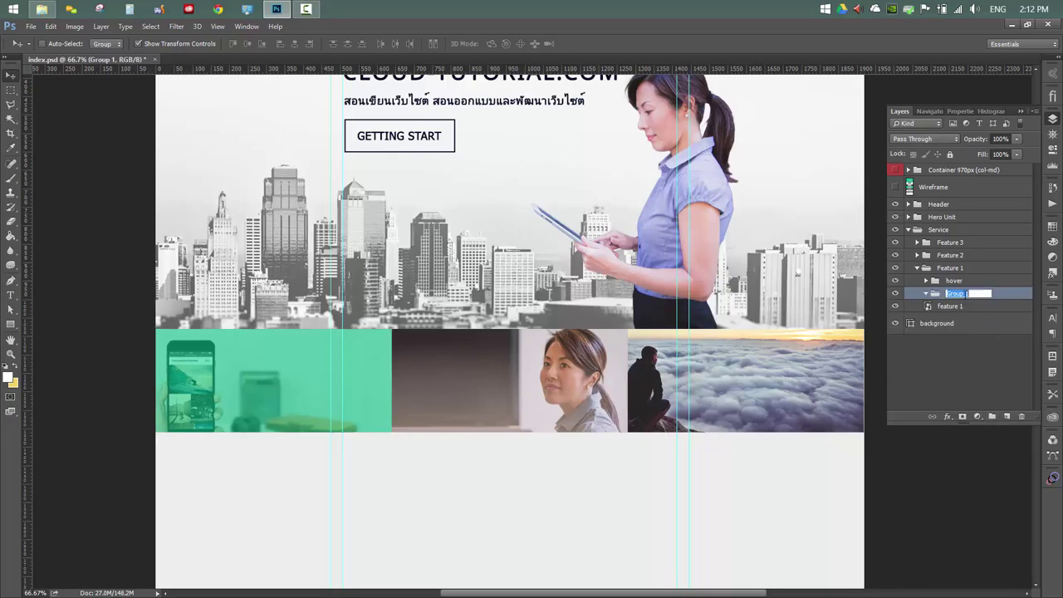
text(caption)
key(Return)
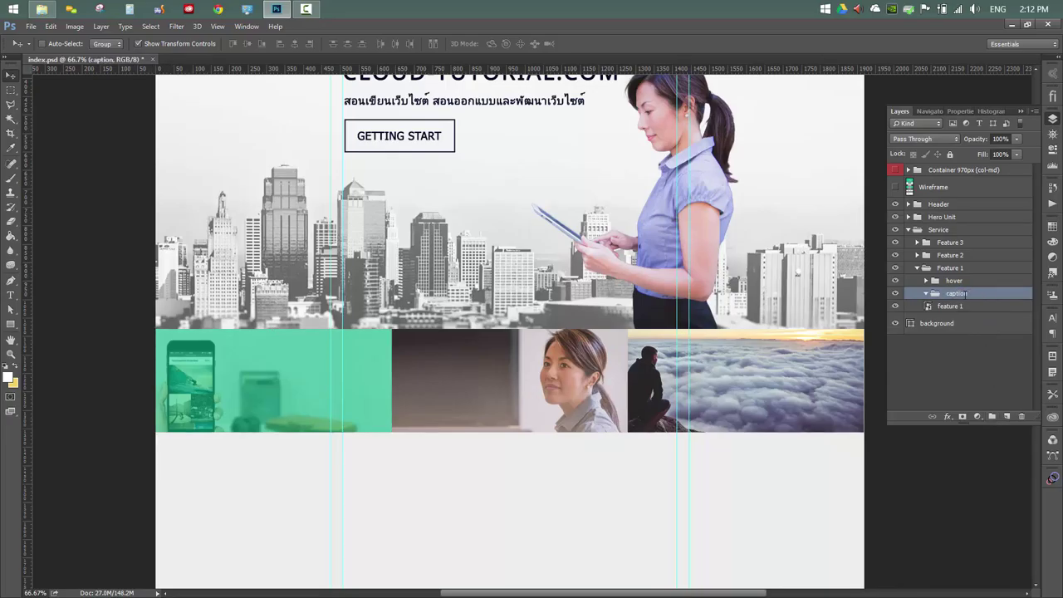
Add a white text layer reading LUXURY DESIGN in the caption group and set its size to 36 pt
key(t)
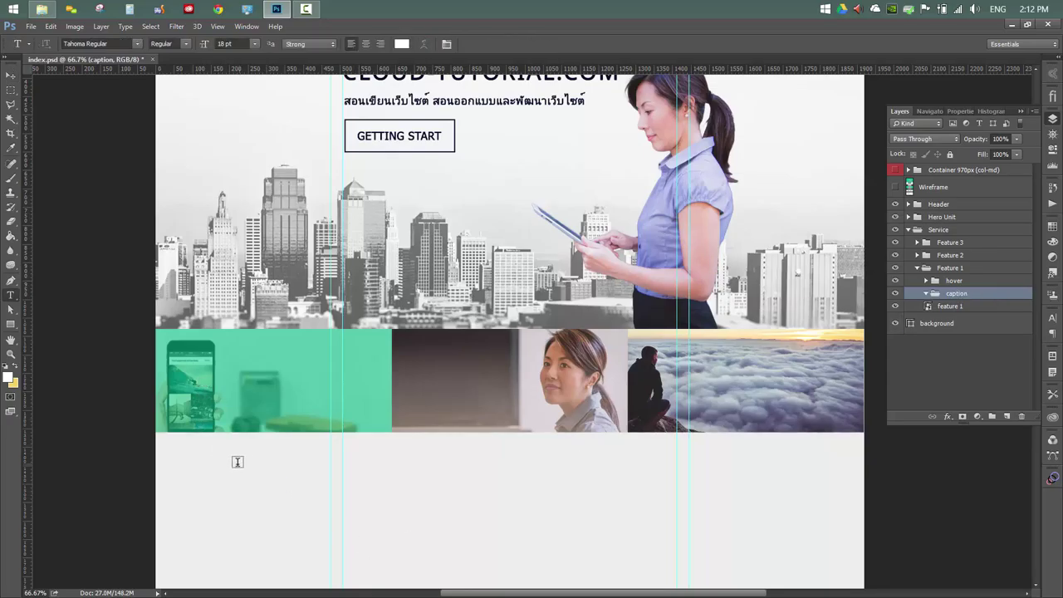
click(235, 461)
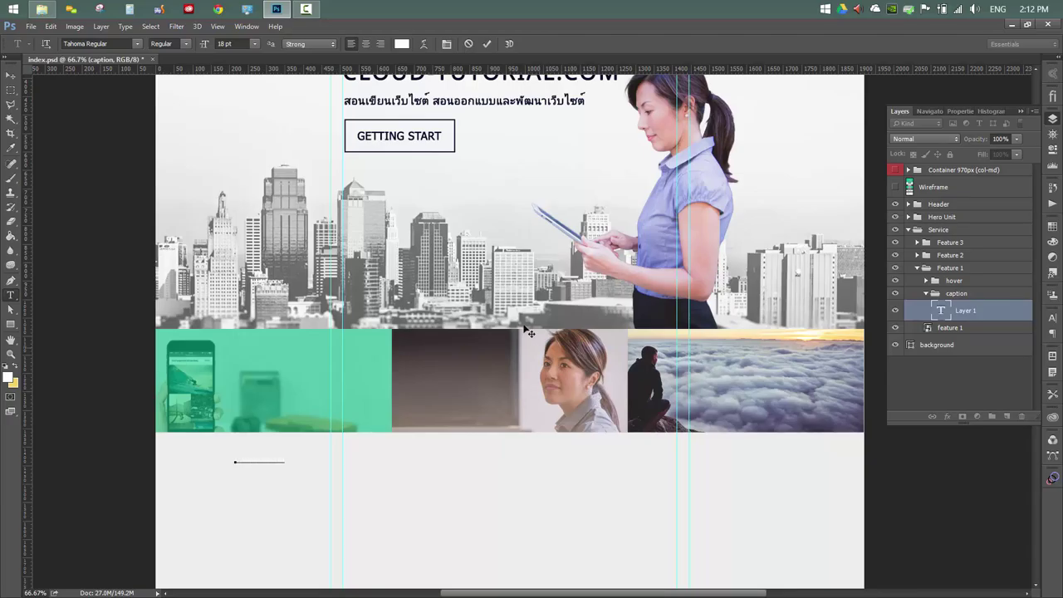
key(ctrl+a)
click(254, 44)
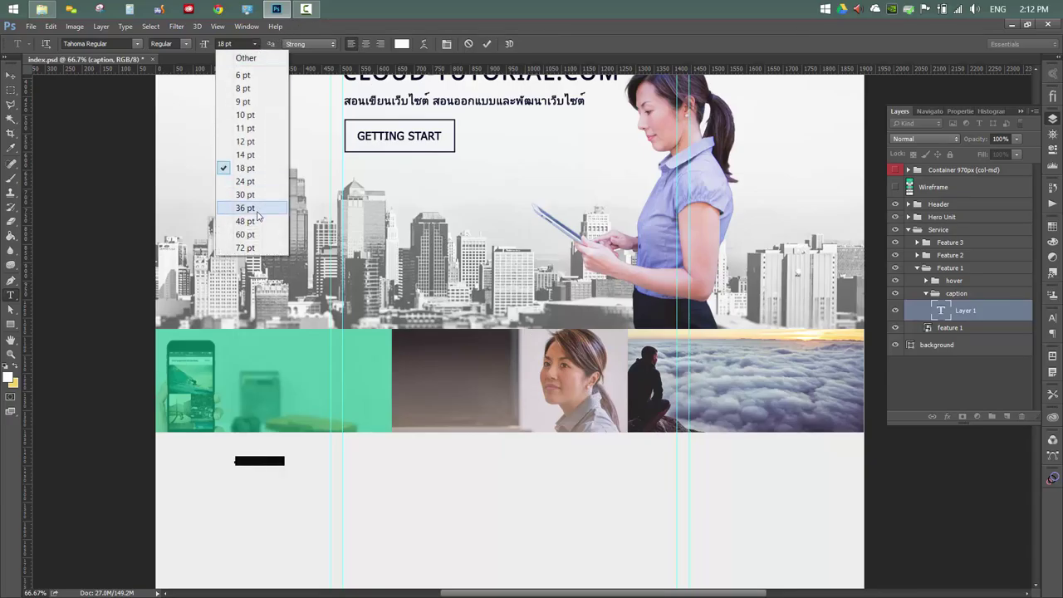
click(257, 207)
Move the LUXURY DESIGN text onto the green Feature 1 block and place the caption group above the hover group
click(11, 75)
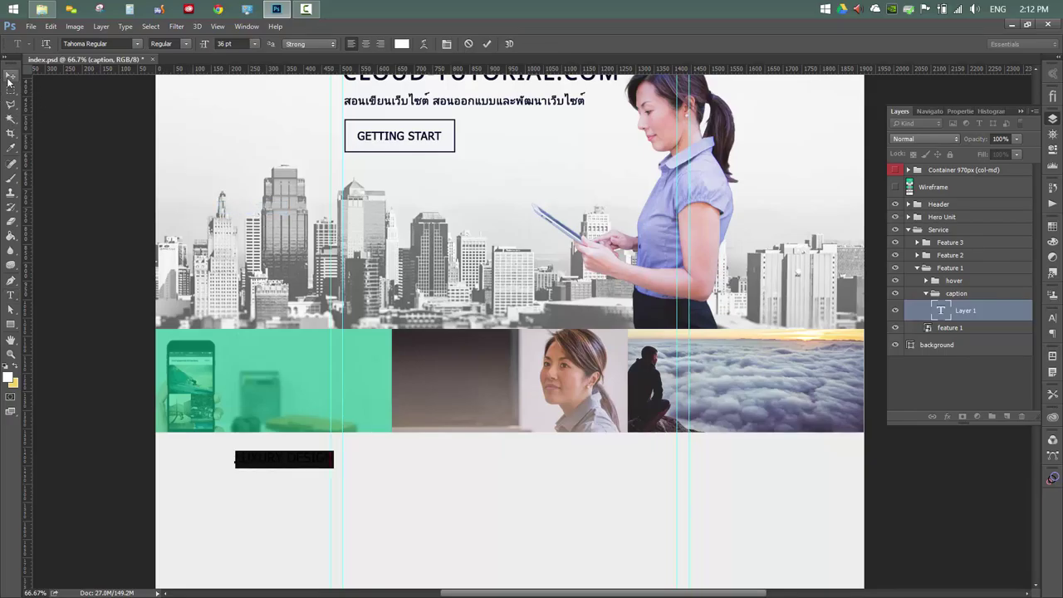
drag(303, 455, 293, 382)
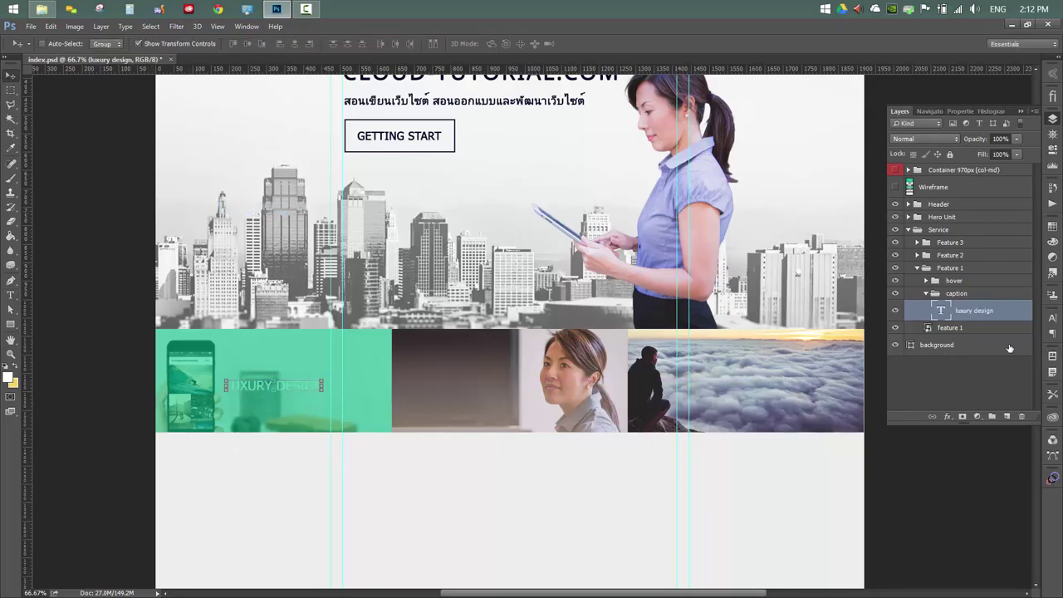
drag(965, 314, 950, 278)
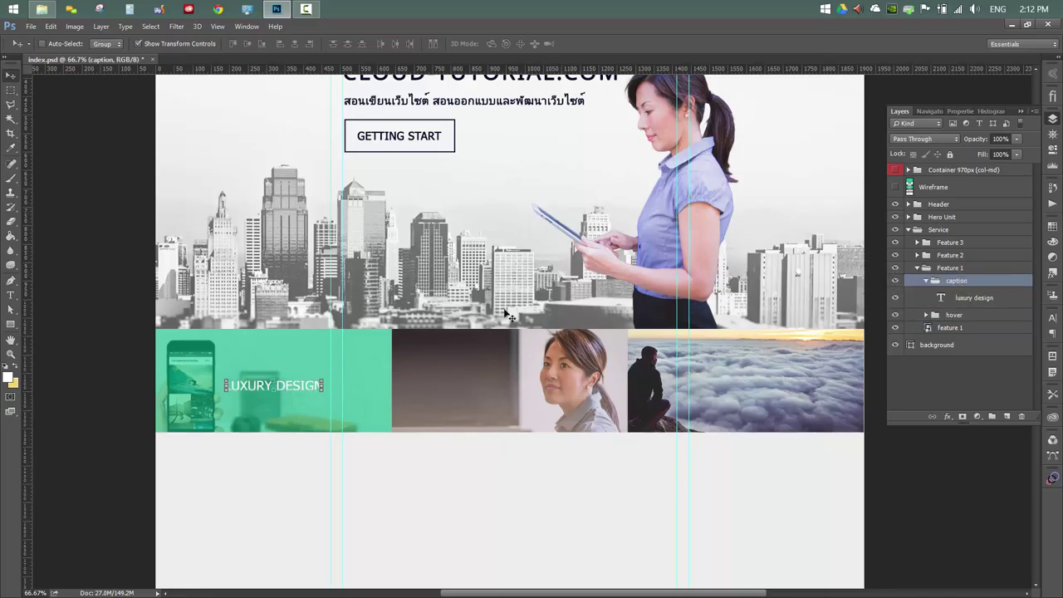
Add a second text layer in the caption group with the Thai line การดีไซน์ที่หรูหราสำหรับคุณ
key(ctrl+plus)
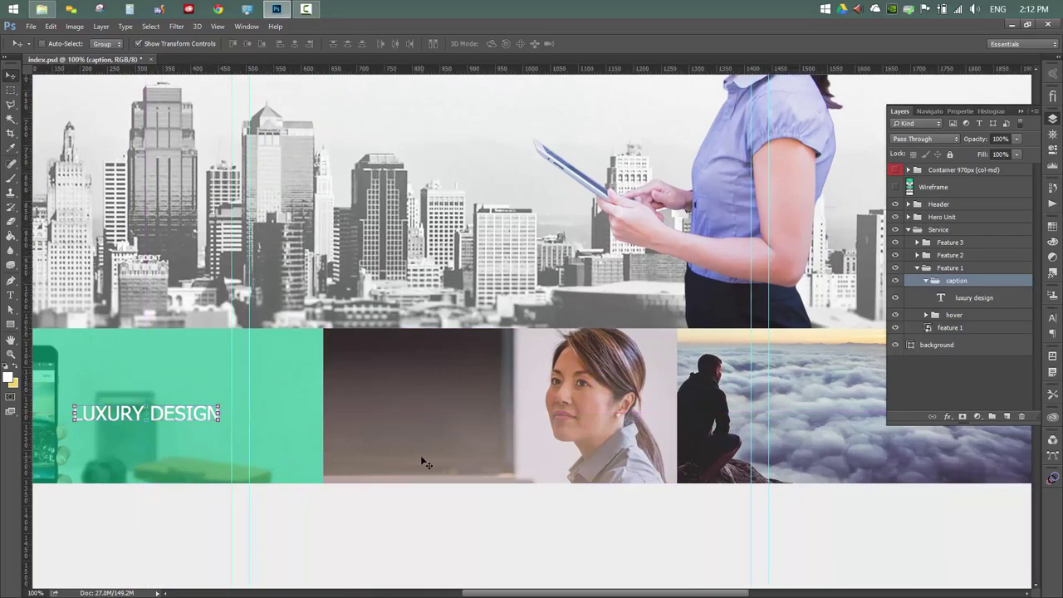
drag(387, 423, 441, 384)
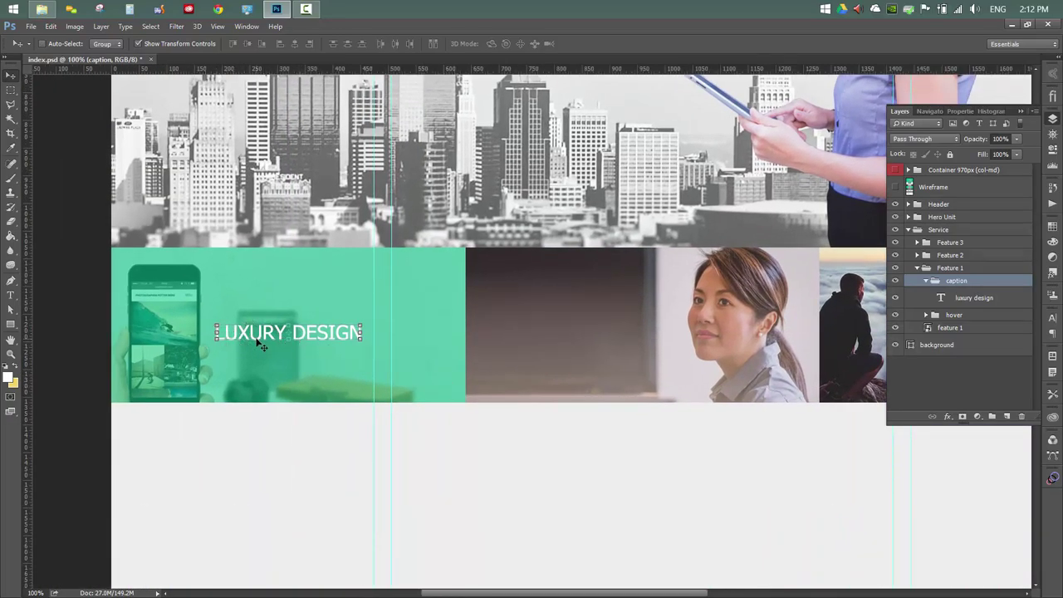
click(11, 294)
click(274, 438)
key(alt+shift)
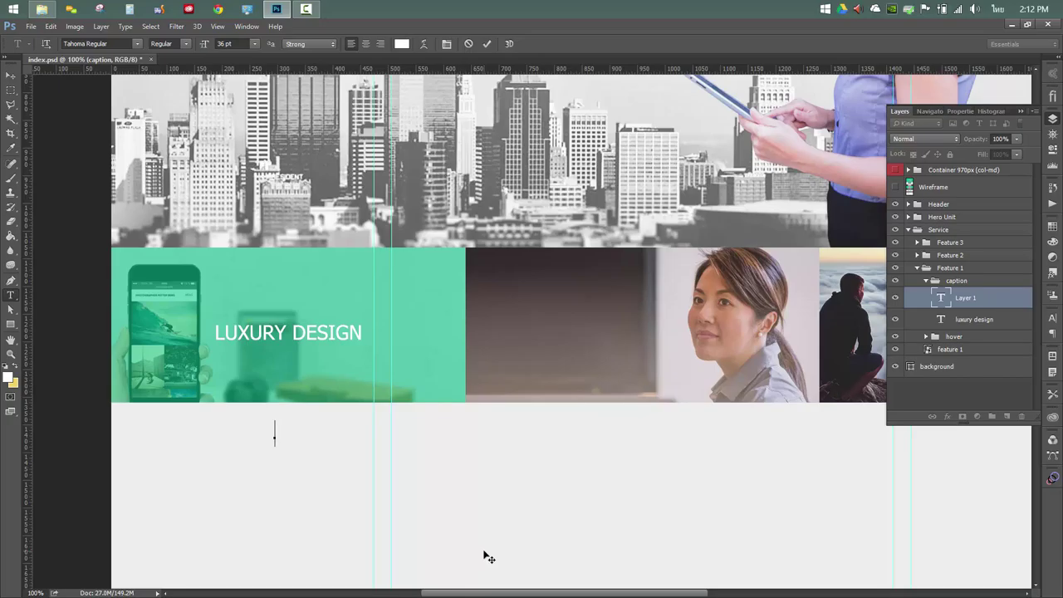
text(ooo)
text(oo)
text(ซน์เน้น)
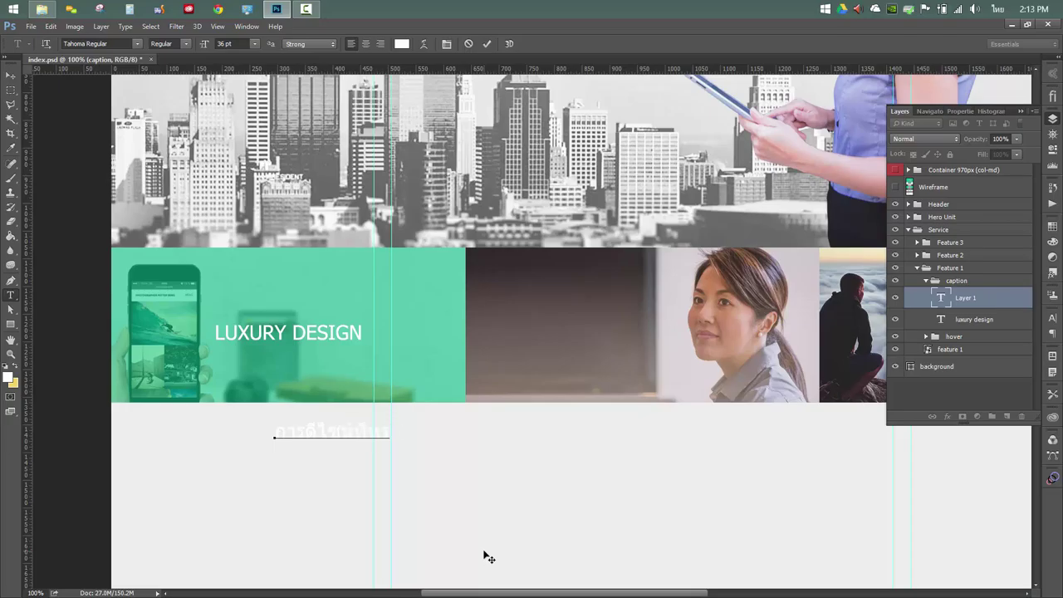
text(รูปแบบสำหรับ)
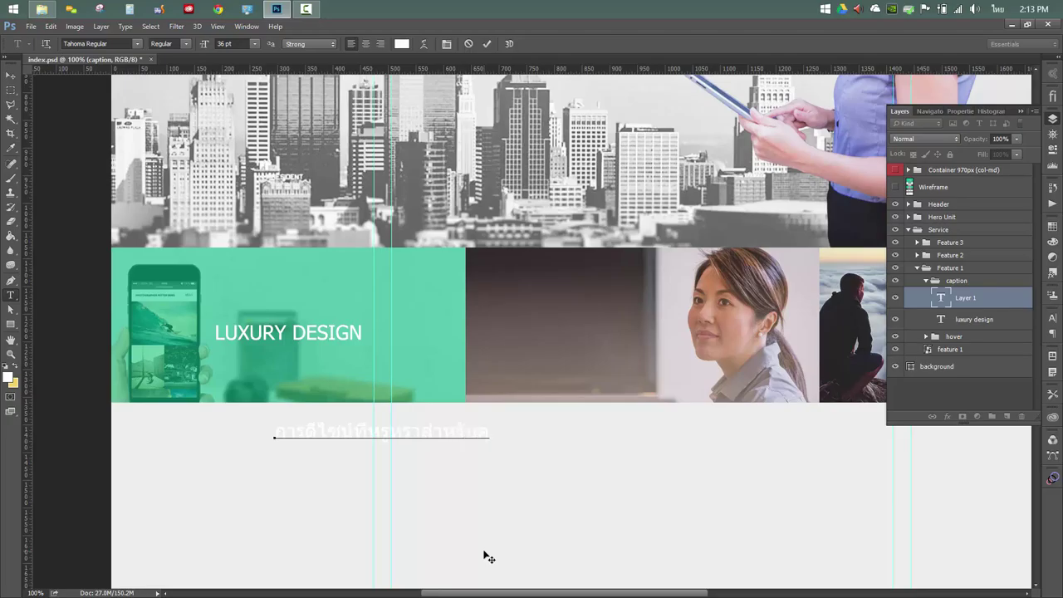
text(คุณ)
key(ctrl+Return)
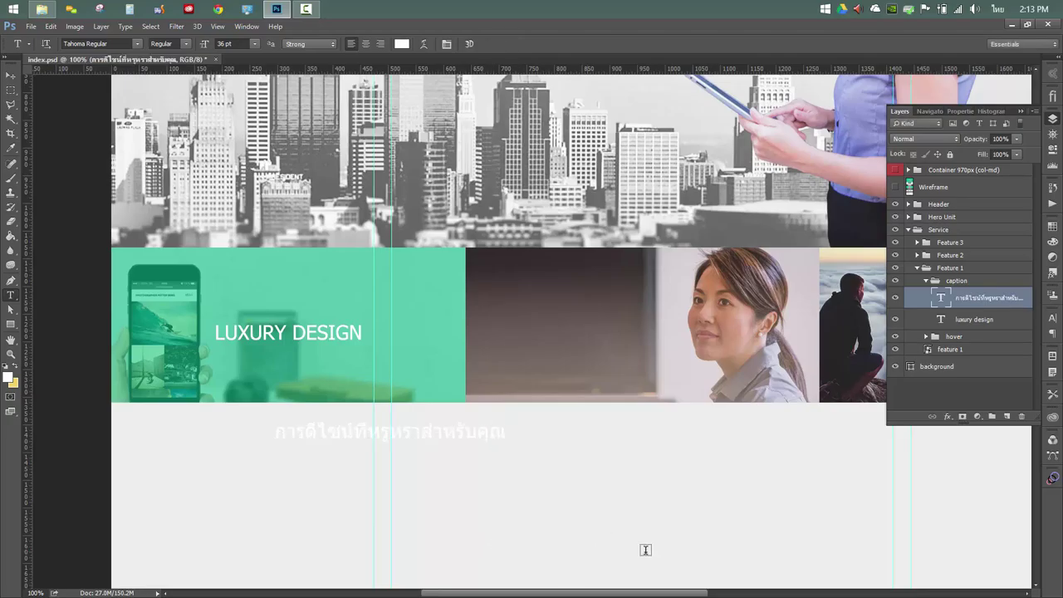
Move the Thai line just beneath the LUXURY DESIGN heading and set its size to 18 pt
key(v)
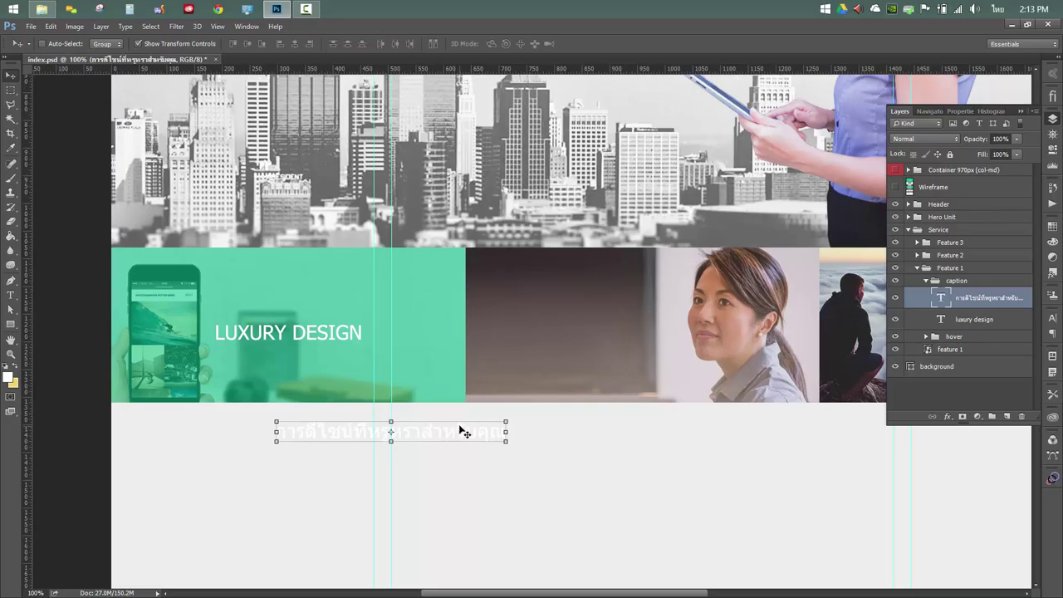
drag(461, 430, 358, 356)
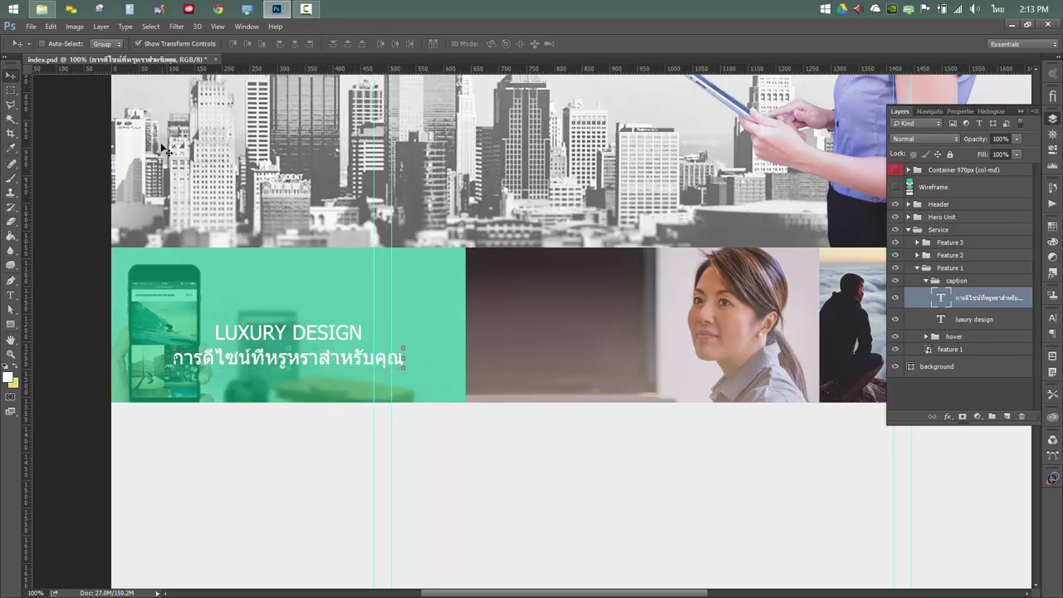
key(t)
click(254, 43)
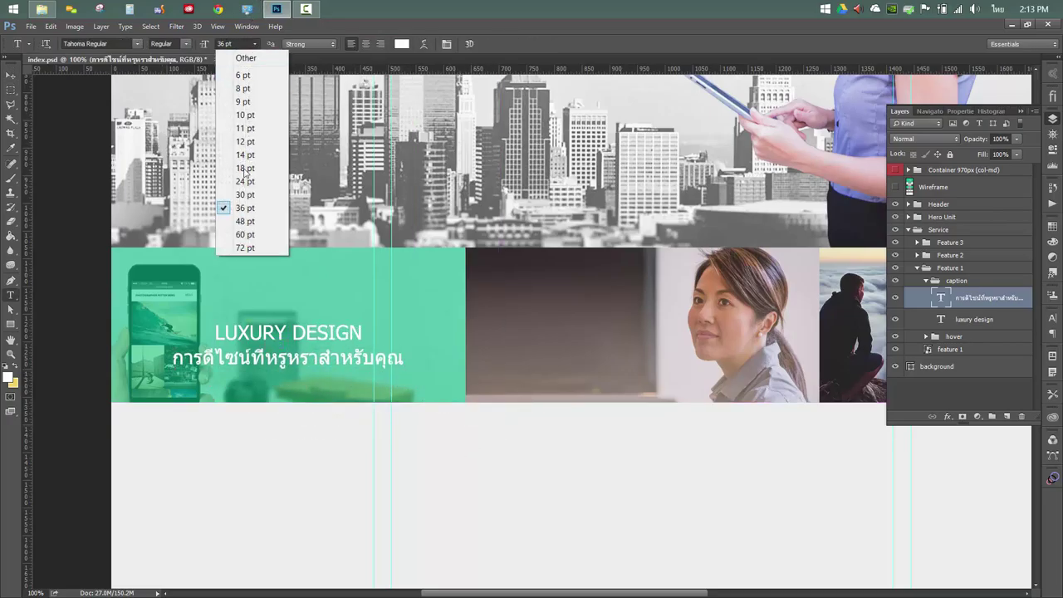
click(244, 168)
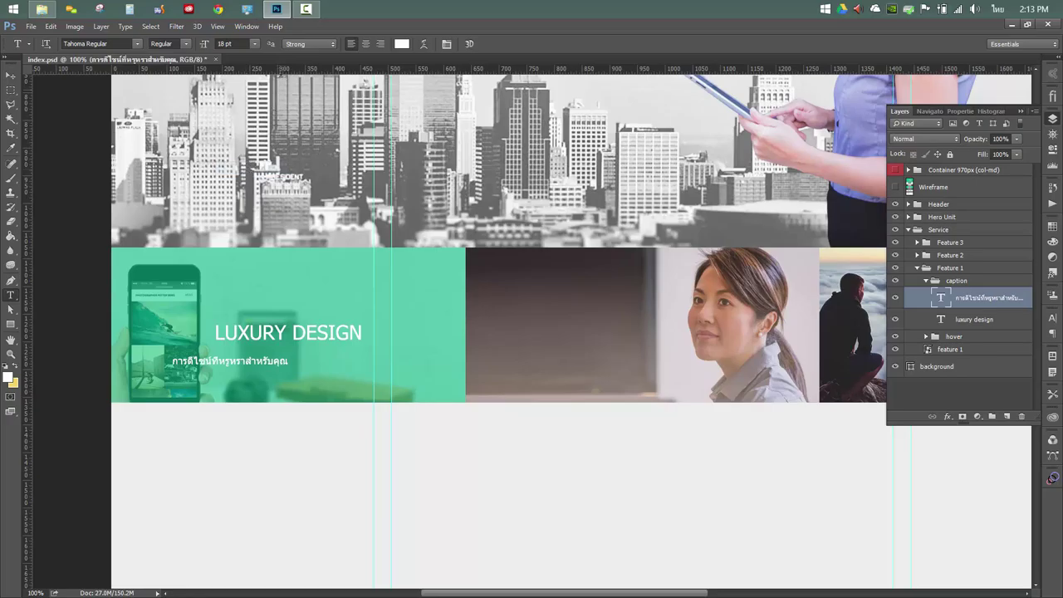
Align the horizontal centers of the Thai line and the LUXURY DESIGN heading
click(10, 78)
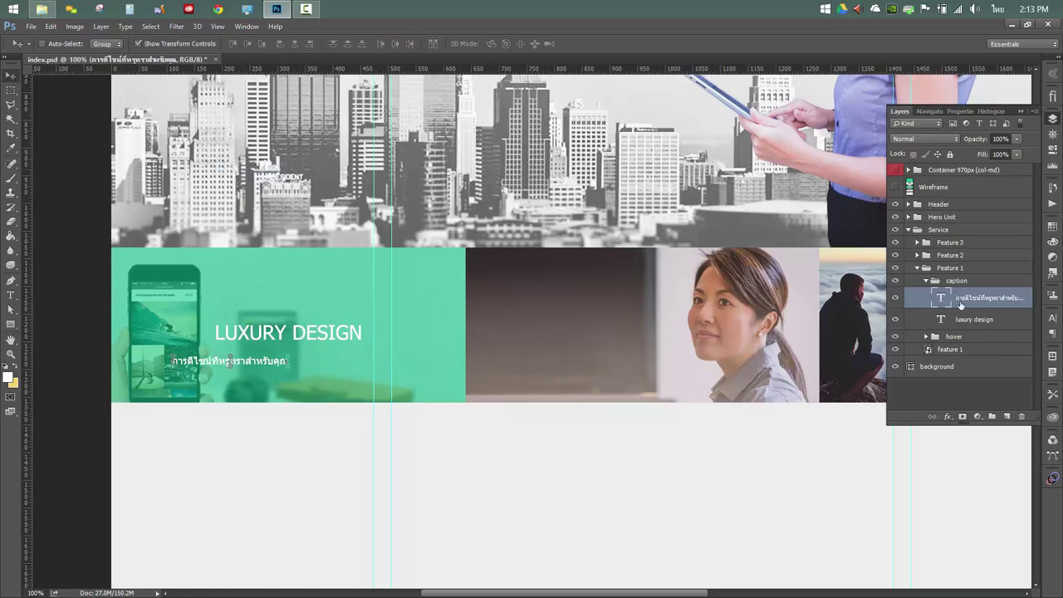
shift+click(979, 318)
click(294, 43)
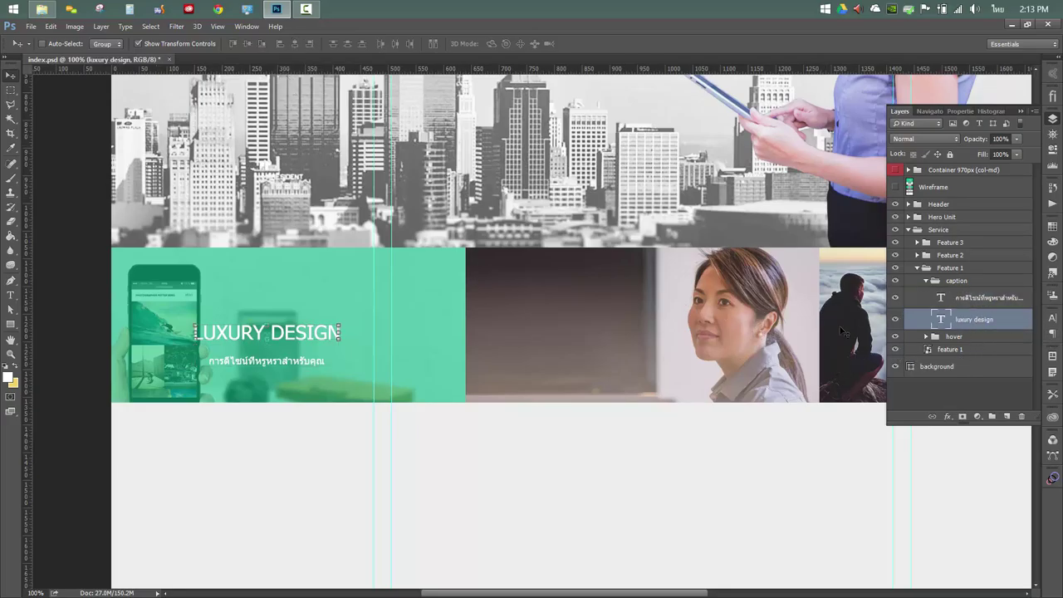
Reorder the Thai text layer below the luxury design layer and move the line slightly closer to the heading
click(979, 322)
drag(990, 299, 987, 325)
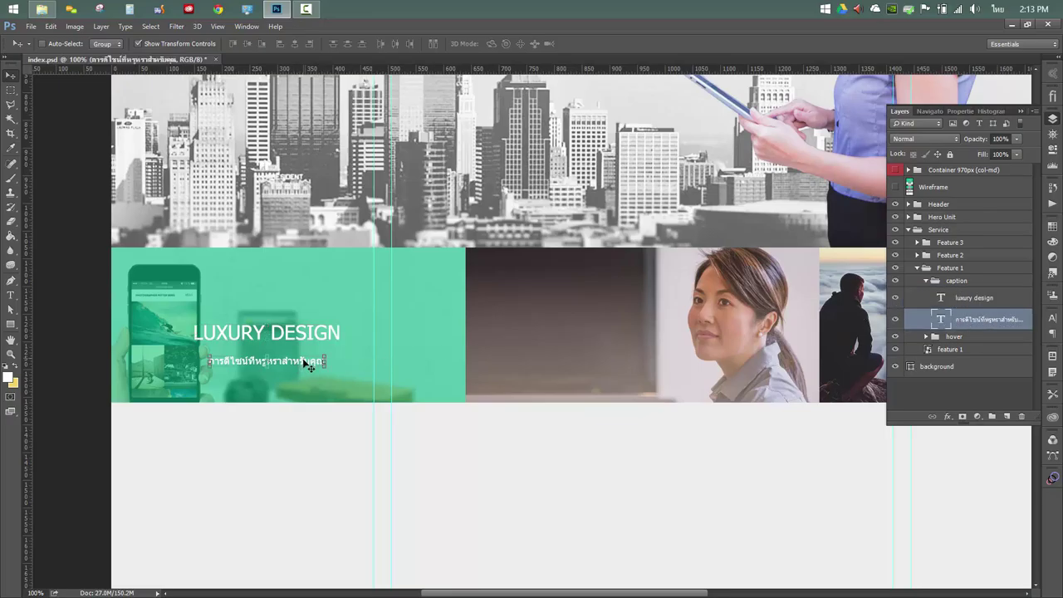
mouse_move(307, 362)
mouse_down()
mouse_move(307, 342)
mouse_move(303, 354)
mouse_up()
drag(303, 355, 303, 355)
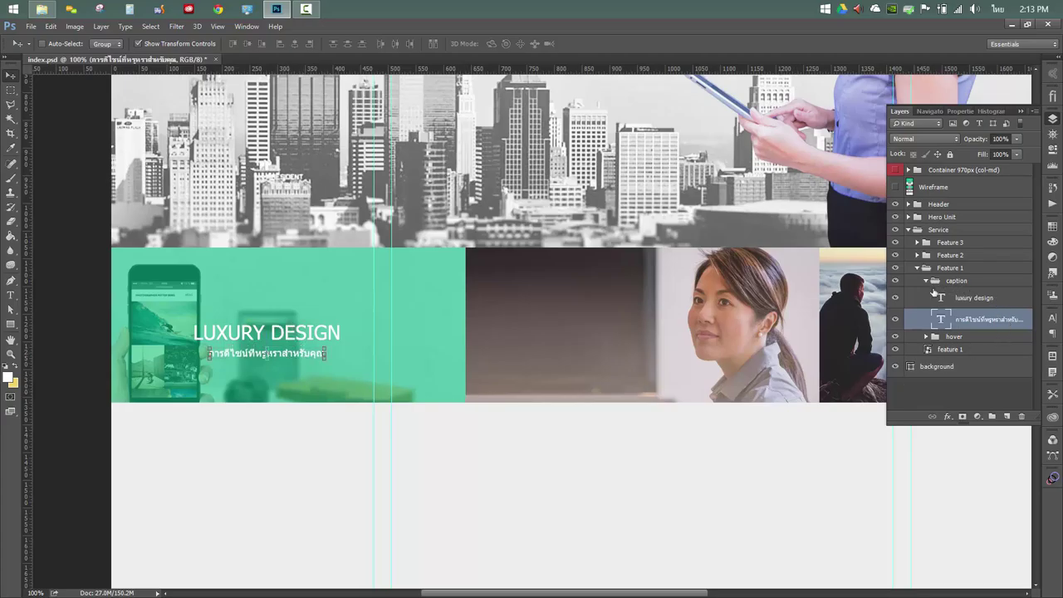
Center the caption group vertically and horizontally on the hover group's green overlay and save the document
click(934, 281)
click(926, 281)
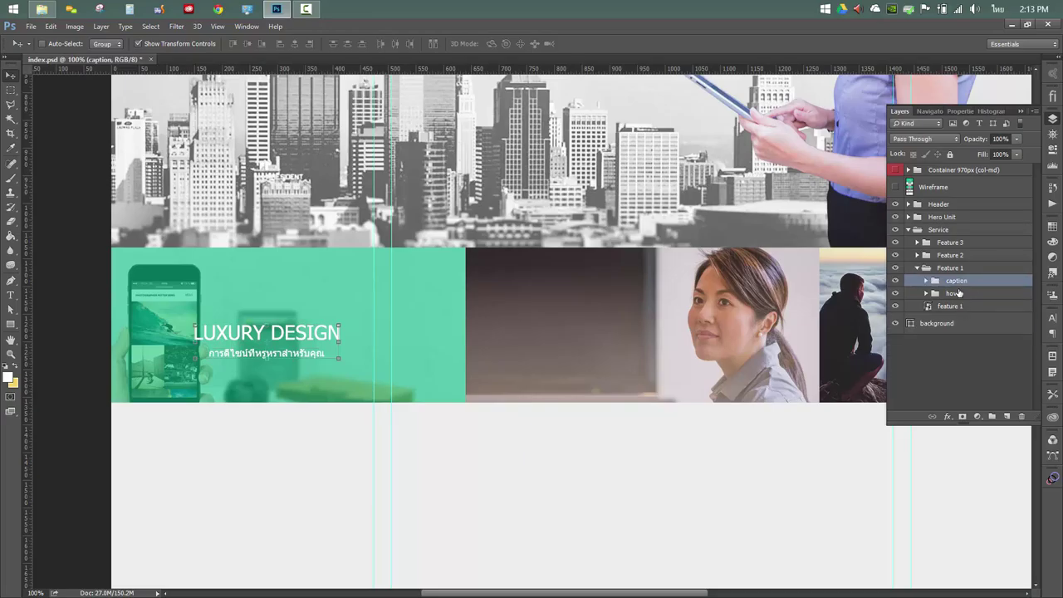
shift+click(955, 294)
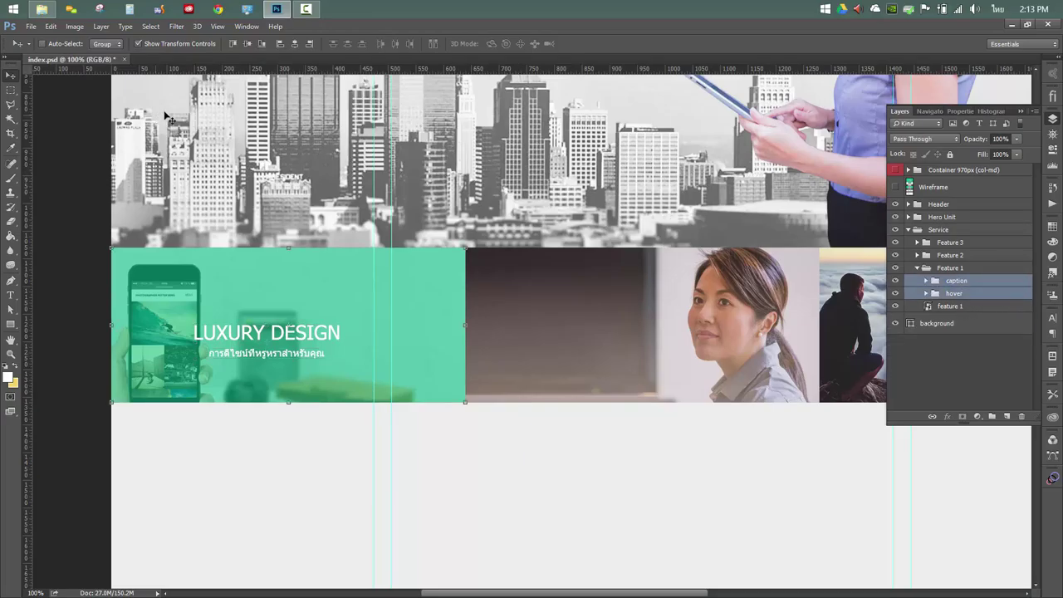
click(246, 43)
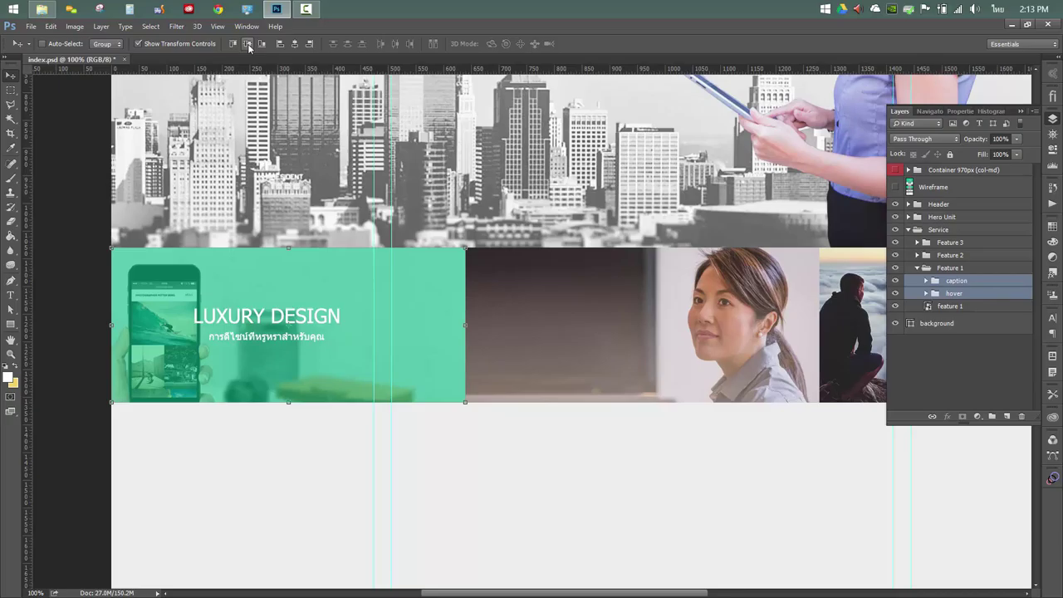
click(294, 45)
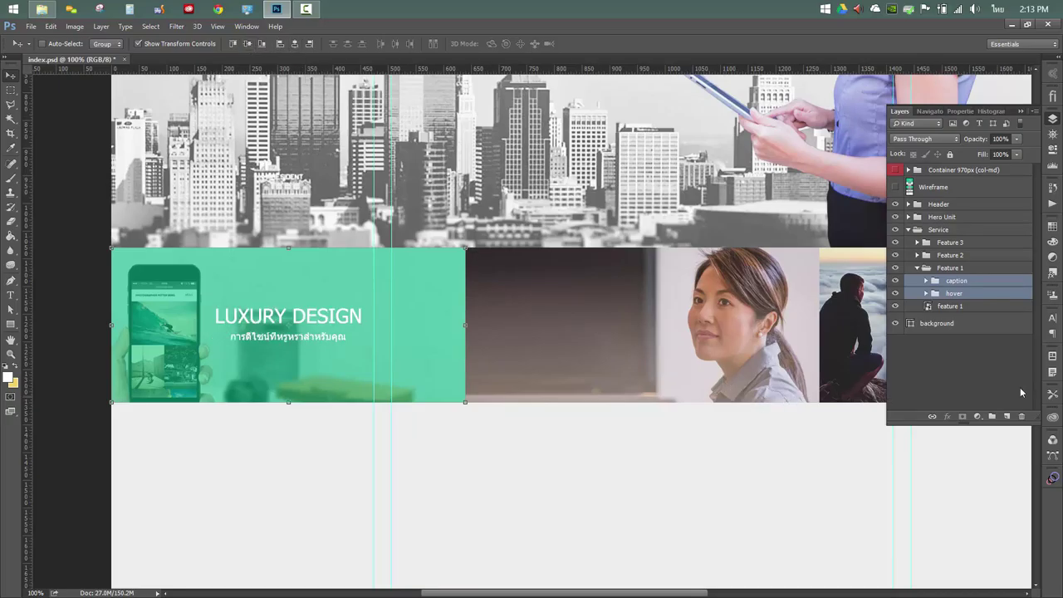
click(1011, 350)
key(ctrl+s)
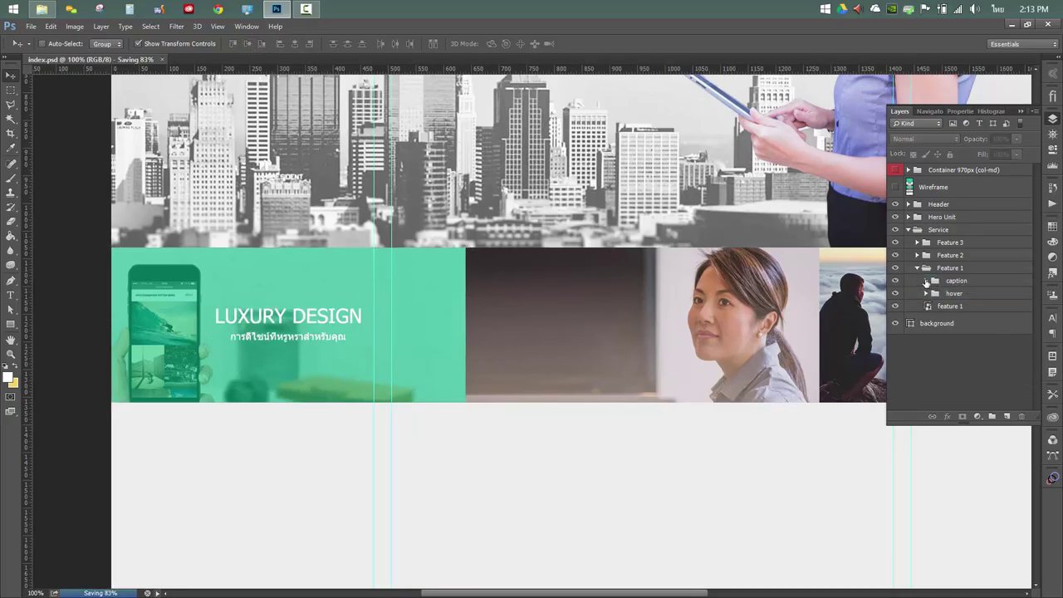
click(925, 281)
click(976, 299)
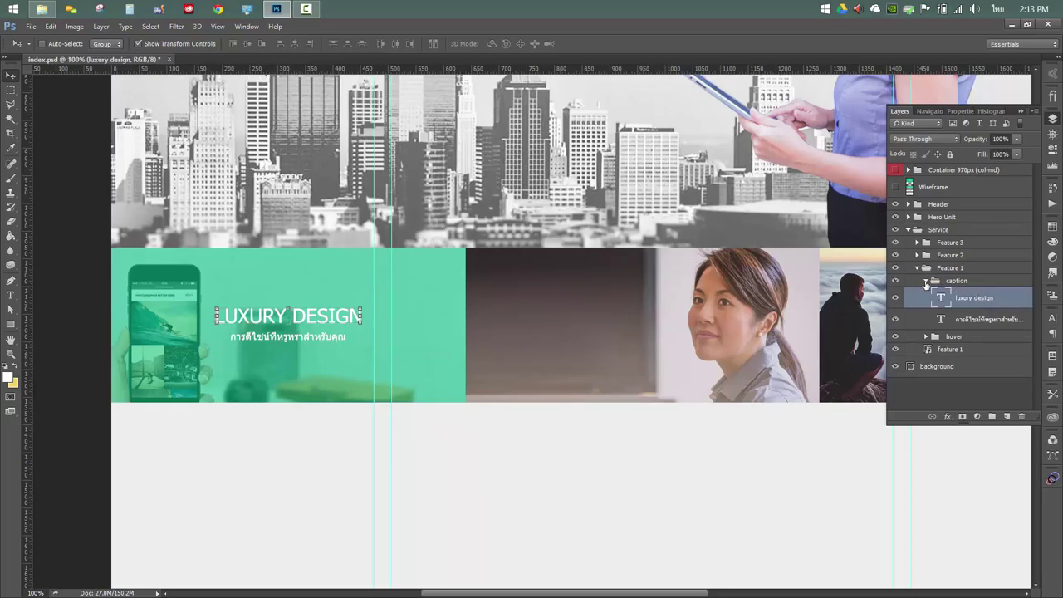
click(926, 281)
click(950, 294)
click(925, 293)
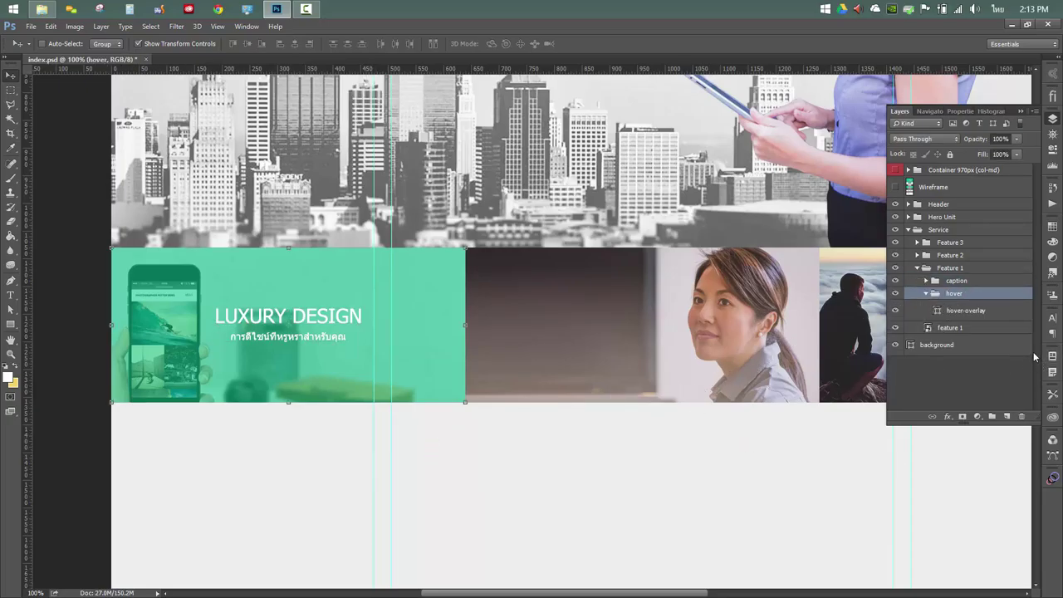
click(926, 294)
Draw a white rectangle shape about 376 × 110 px over the caption text, placed in the caption group
click(935, 282)
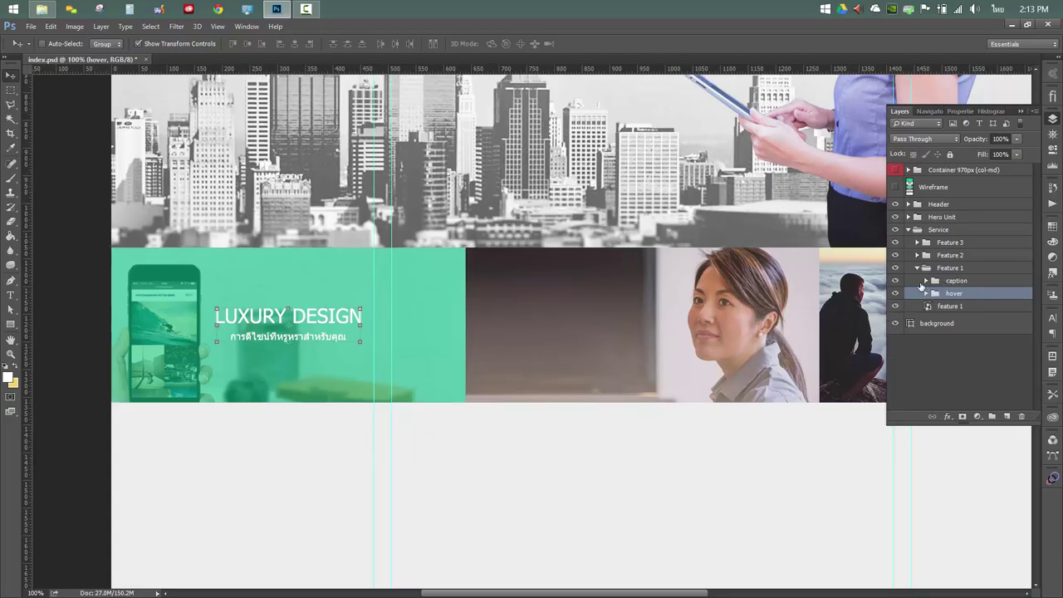
click(925, 281)
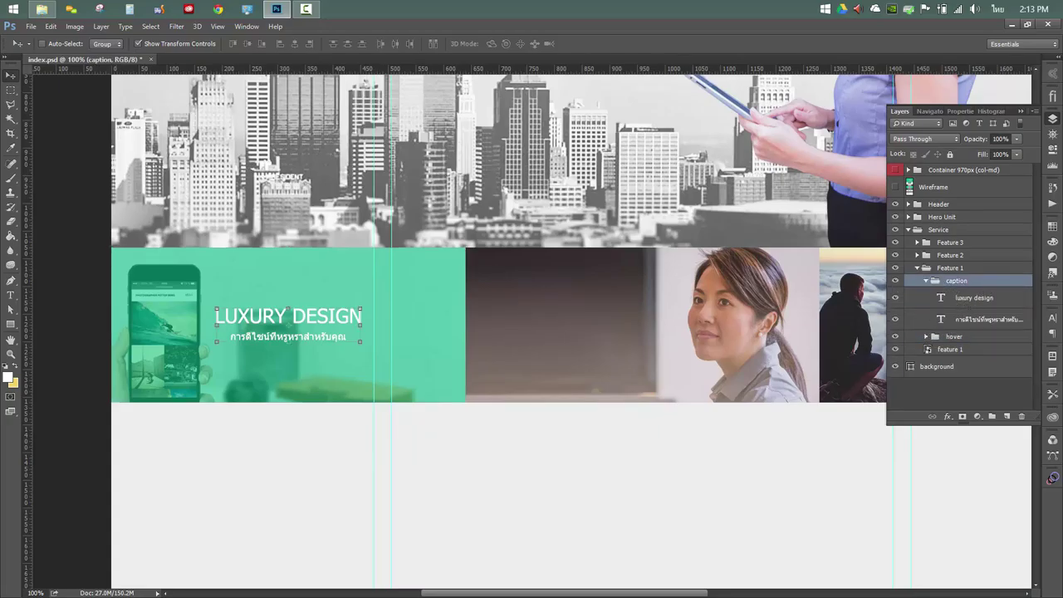
click(12, 326)
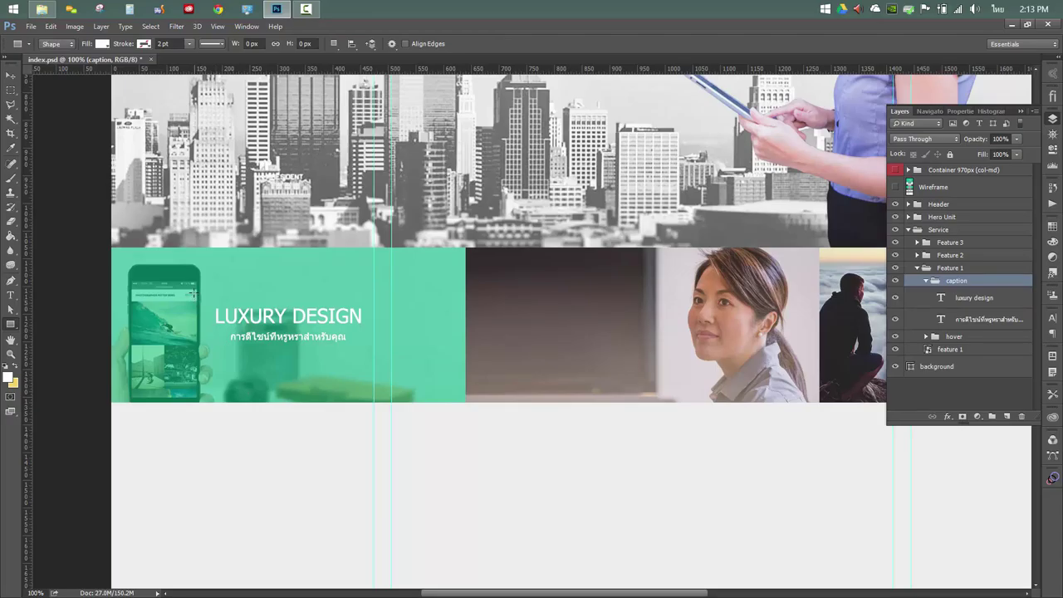
drag(192, 296, 398, 357)
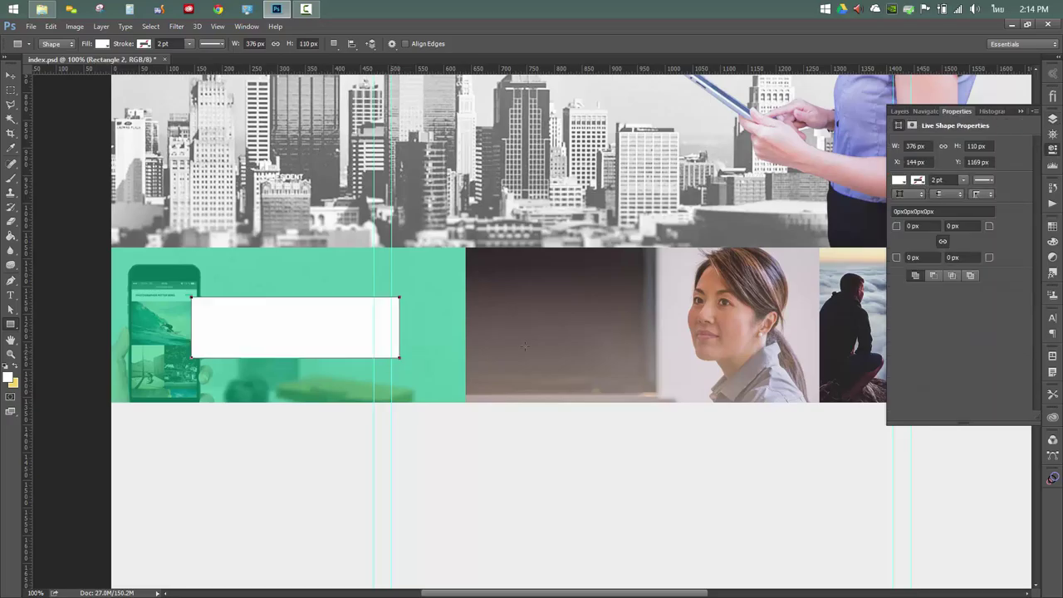
Give the rectangle over the caption text a white stroke and no fill
click(919, 180)
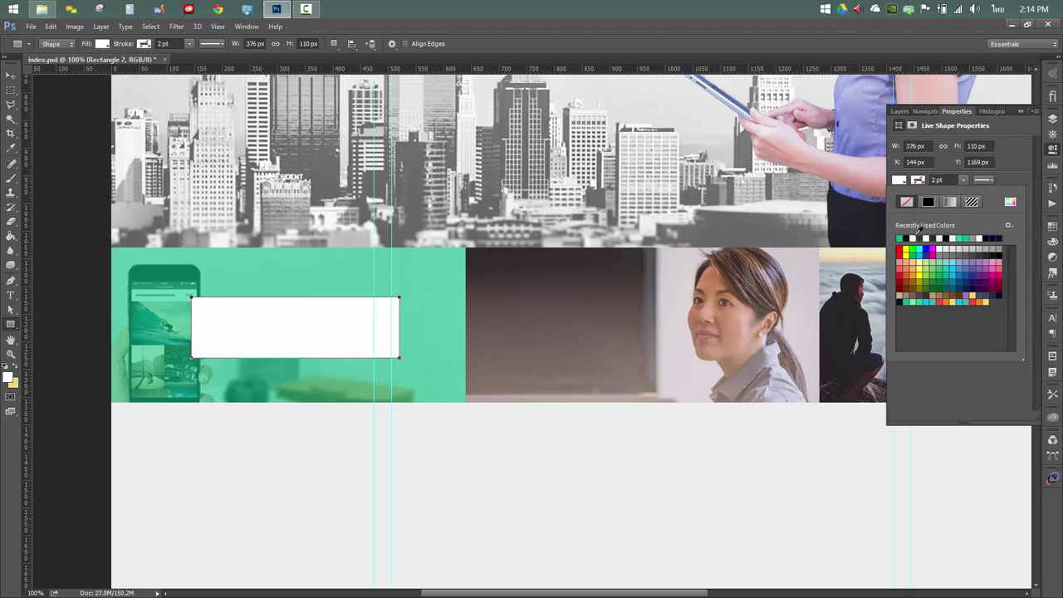
click(917, 237)
click(904, 181)
click(908, 202)
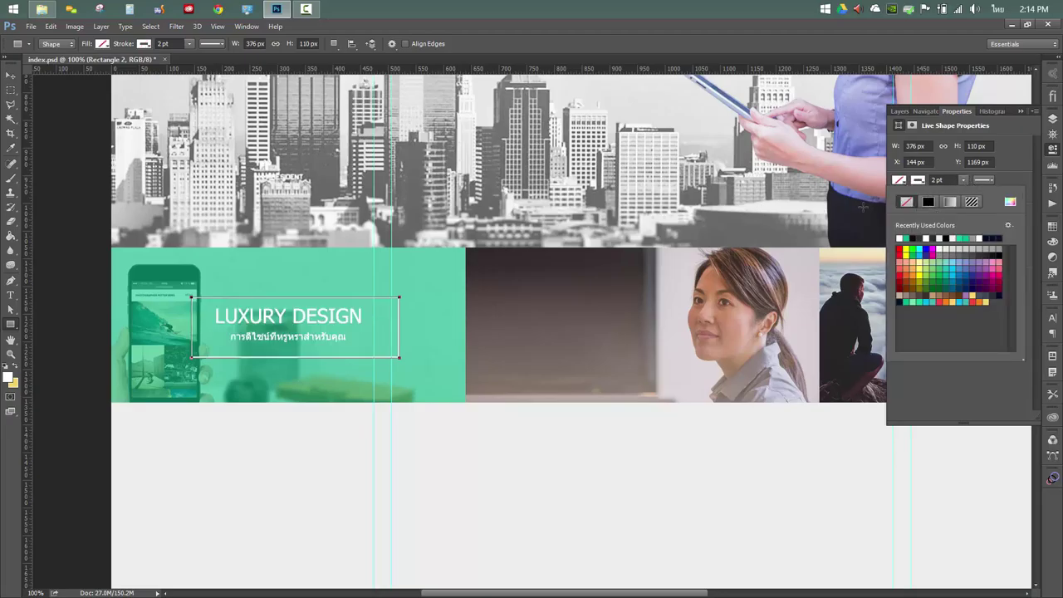
Move the rectangle frame slightly so that it sits centered around the caption text, and save the document
click(15, 76)
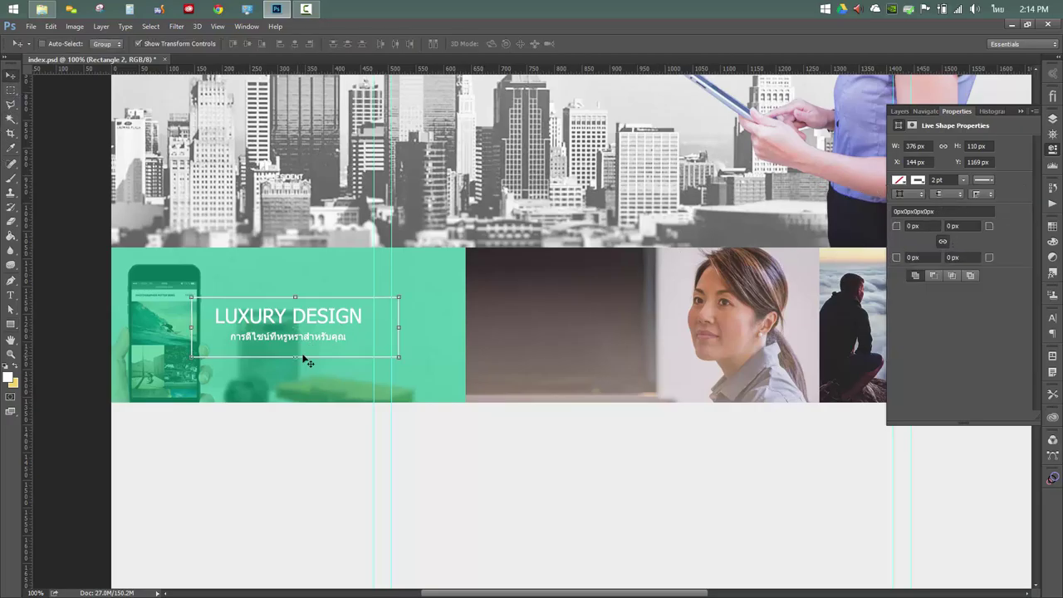
drag(344, 356, 337, 355)
key(ctrl+s)
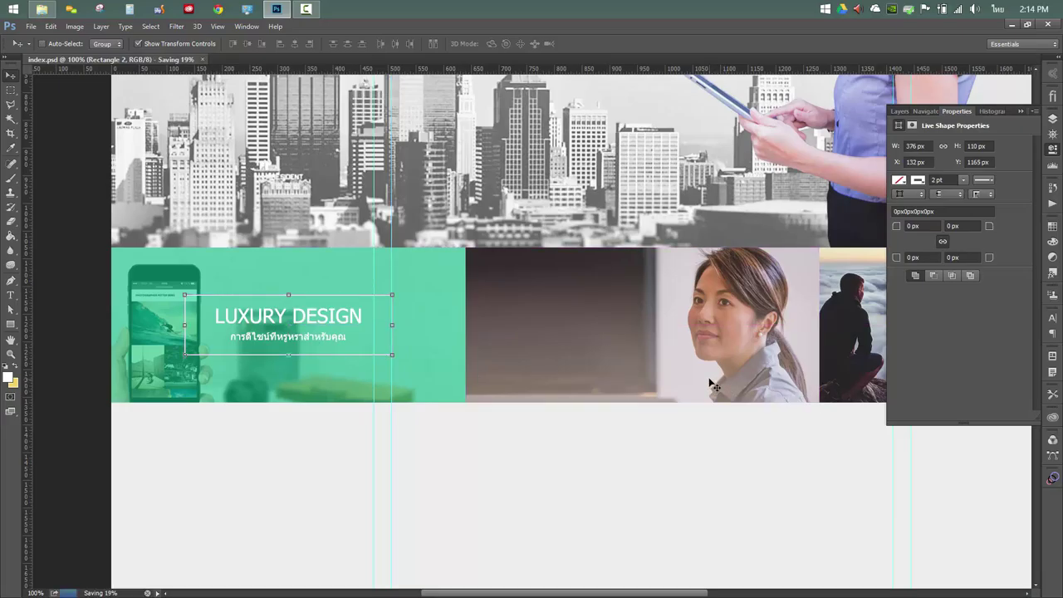
click(1052, 149)
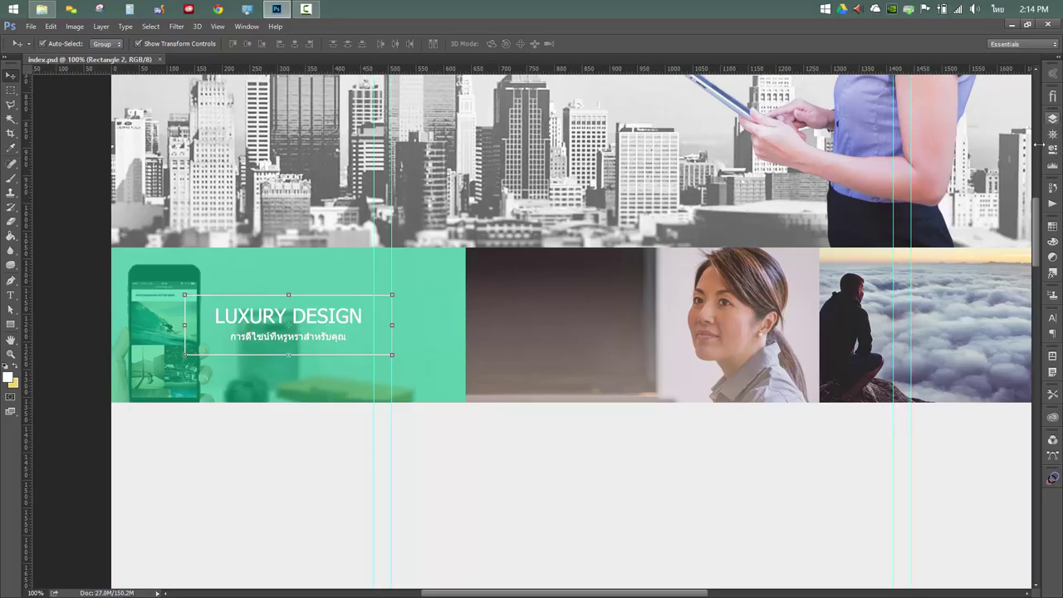
Hide the transform controls on the canvas and view the Service blocks together with the hero section
key(ctrl+minus)
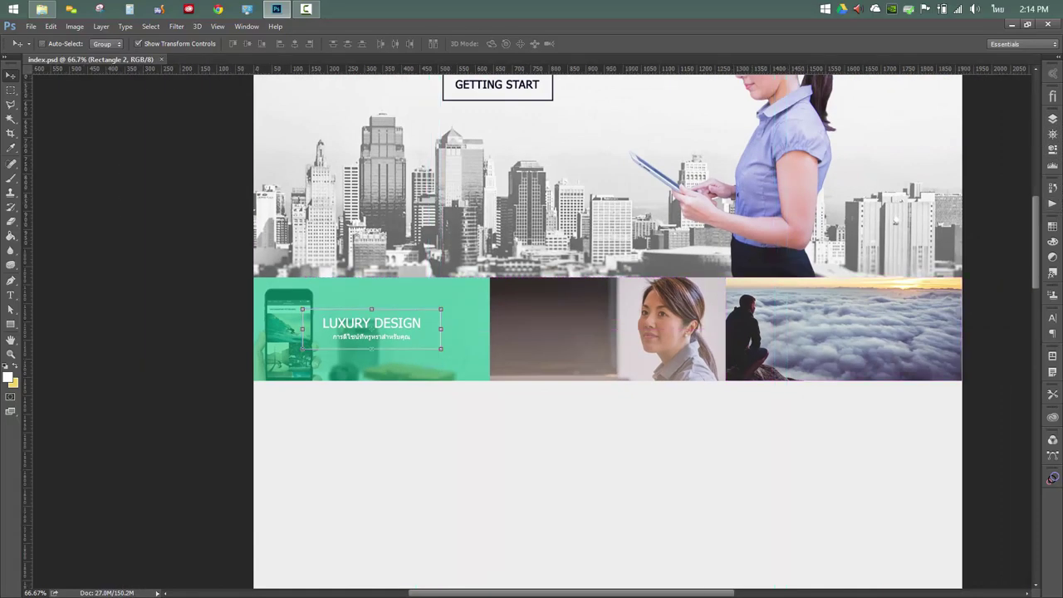
click(205, 45)
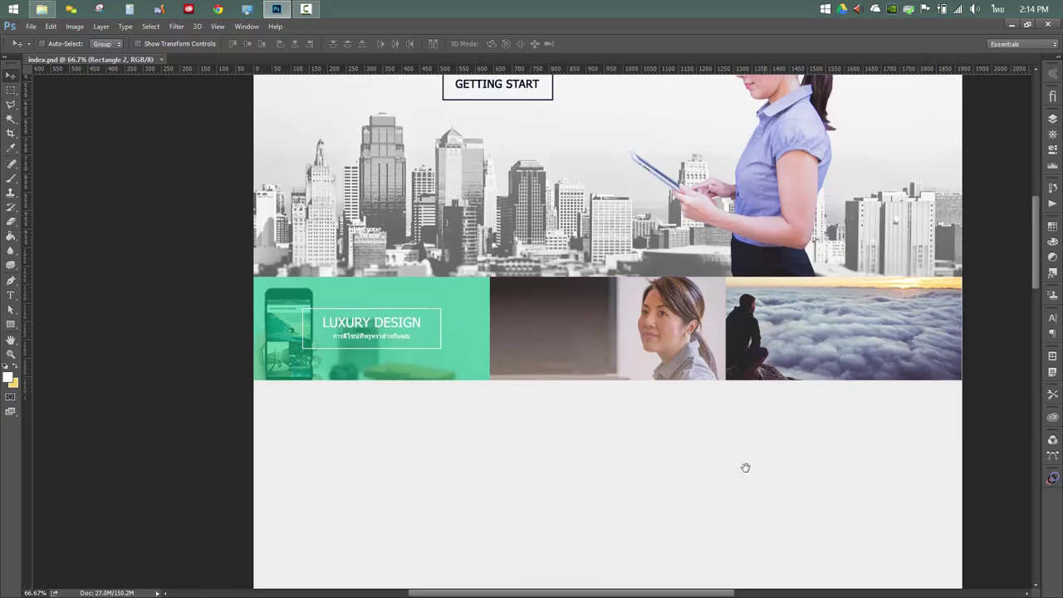
drag(745, 467, 694, 474)
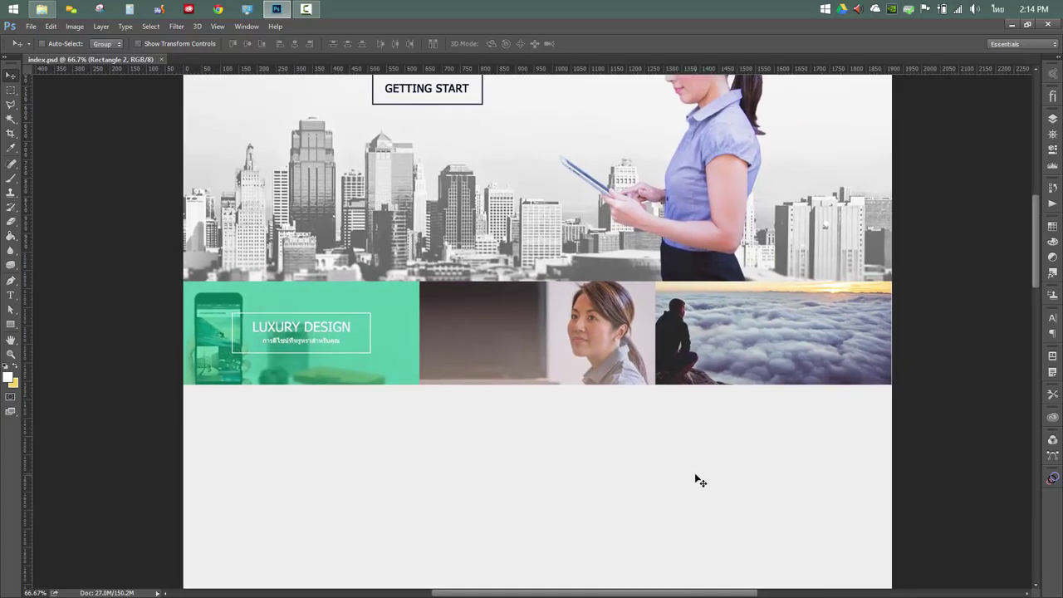
scroll(294, 371, up, 2)
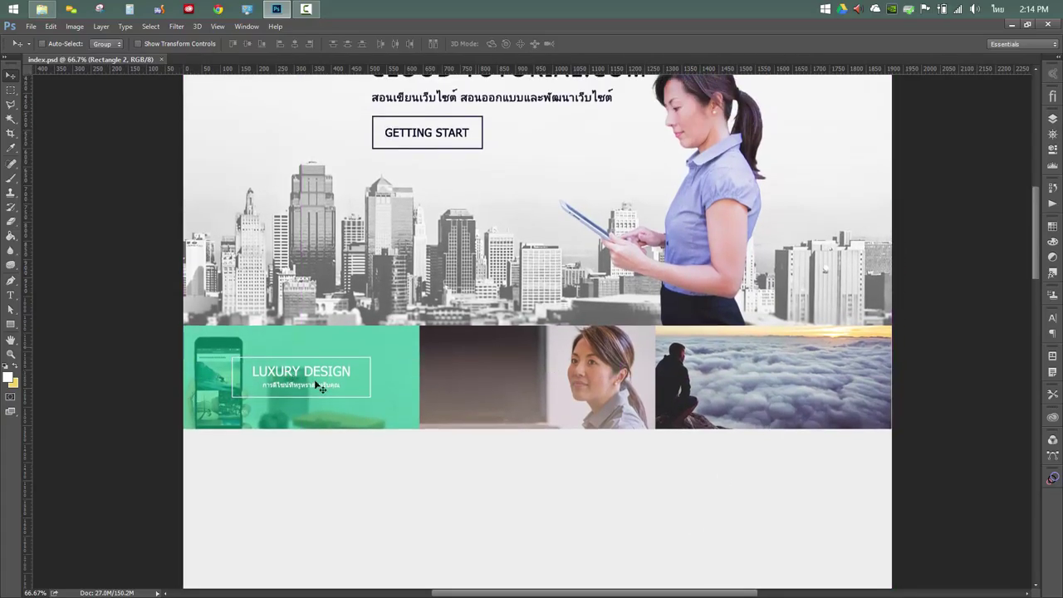
scroll(514, 420, up, 2)
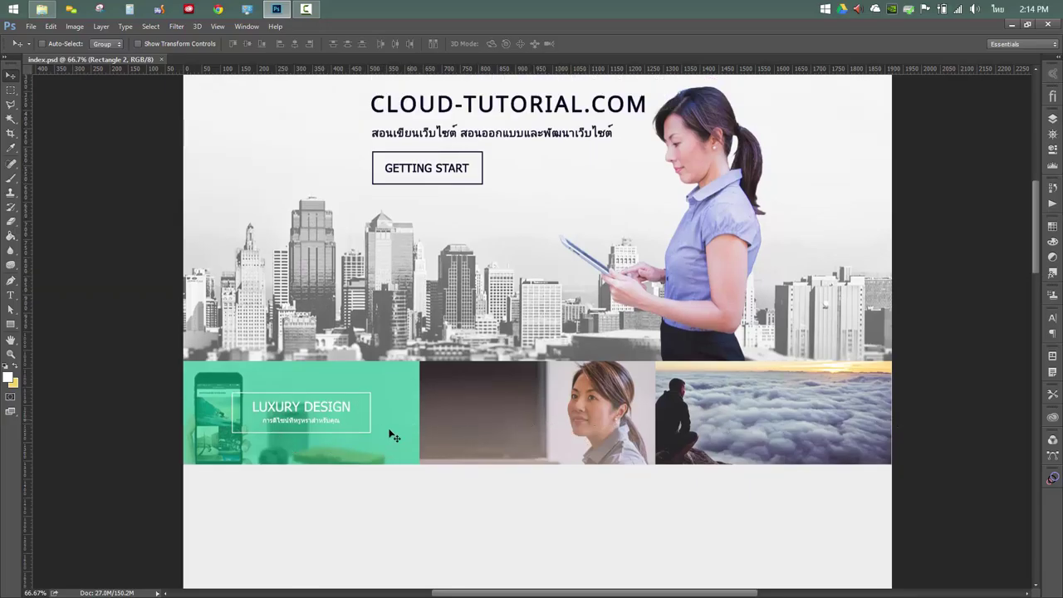
Duplicate the caption group of Feature 1 and put the copy into the Feature 2 group
click(1052, 118)
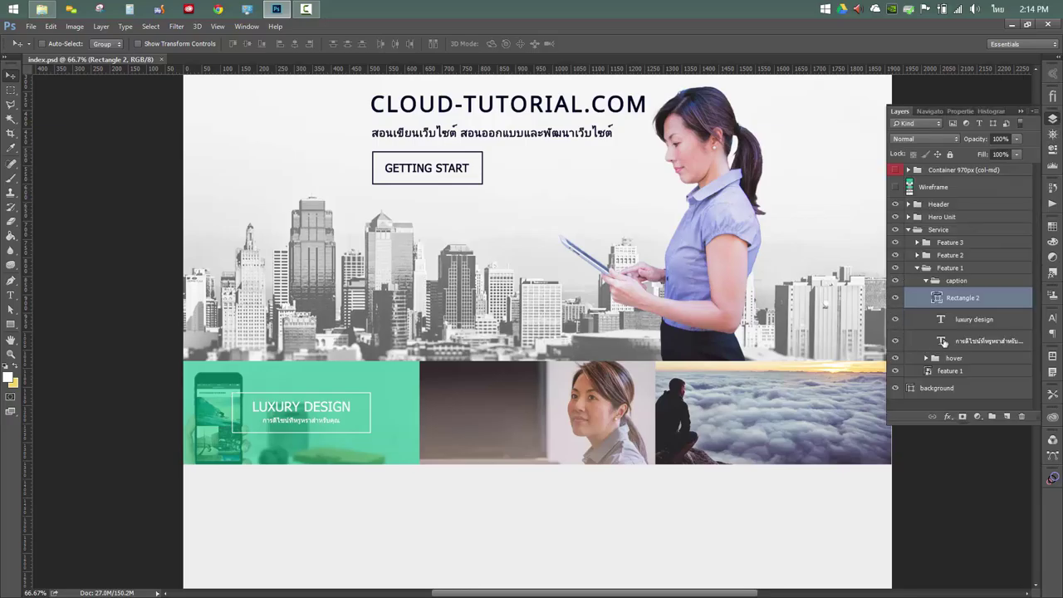
click(927, 283)
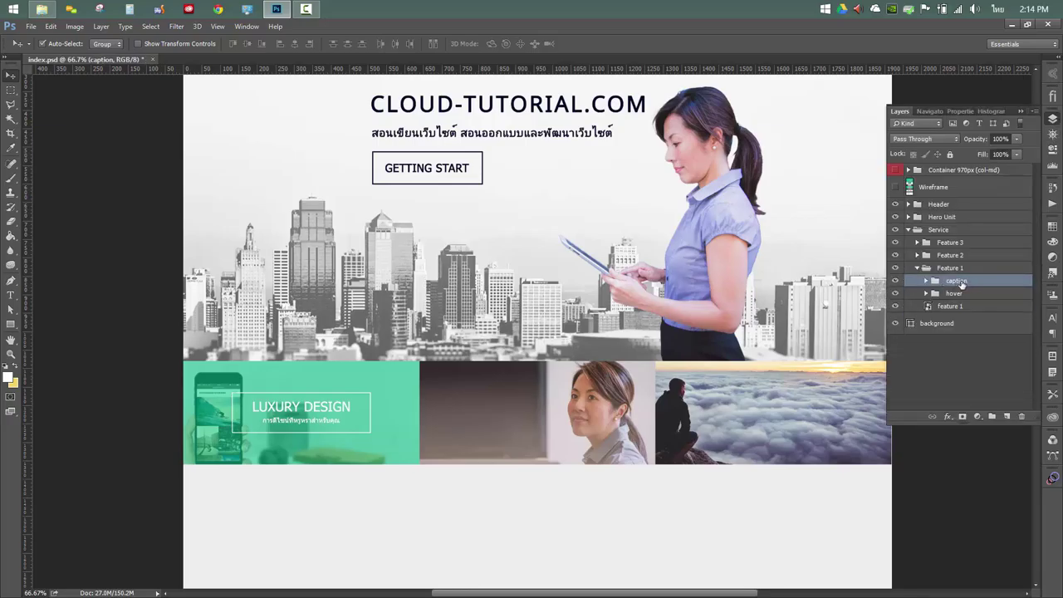
key(ctrl+j)
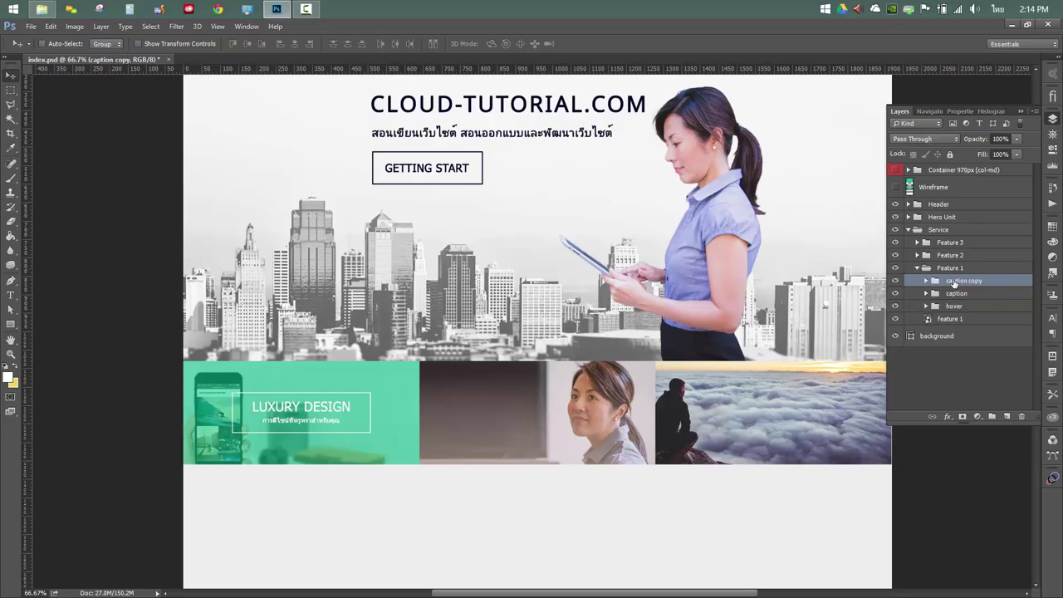
drag(960, 284, 952, 255)
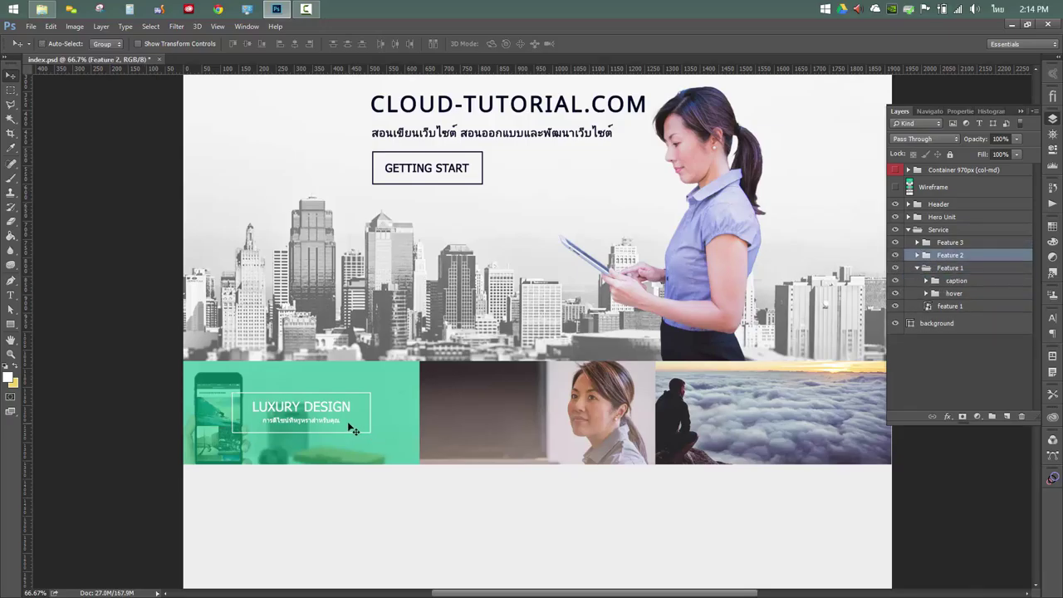
drag(348, 424, 413, 425)
key(ctrl+z)
Align the horizontal centers of the caption copy and the Feature 2 image, and move the Feature 2 group back into the middle slot
click(916, 255)
drag(957, 281, 949, 271)
shift+click(952, 281)
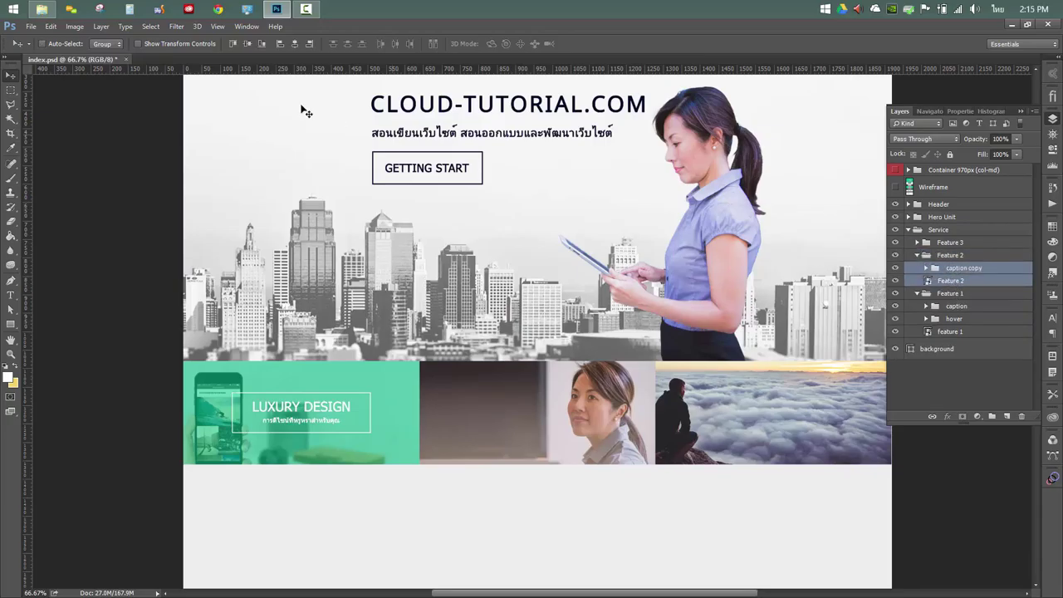
click(295, 44)
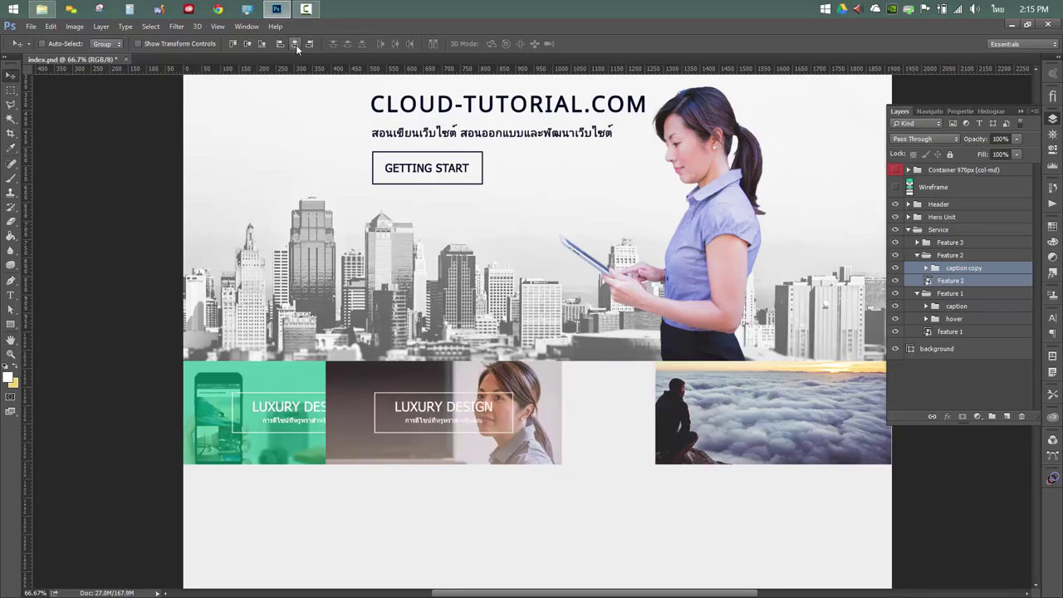
click(950, 255)
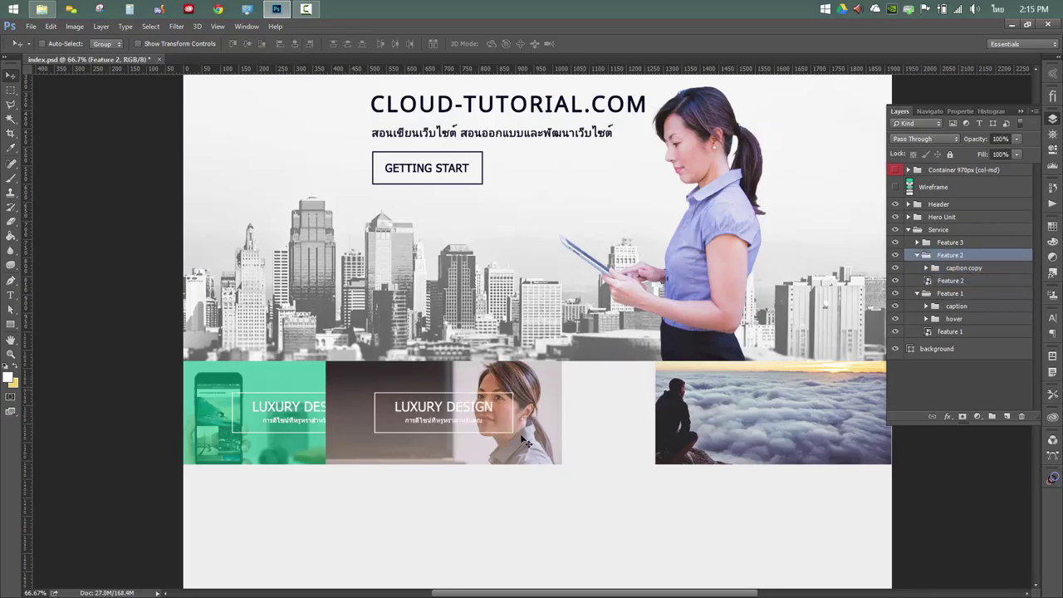
drag(512, 435, 603, 432)
Replace the heading of the Feature 2 caption with CUSTOMER SUPPORT
key(ctrl+plus)
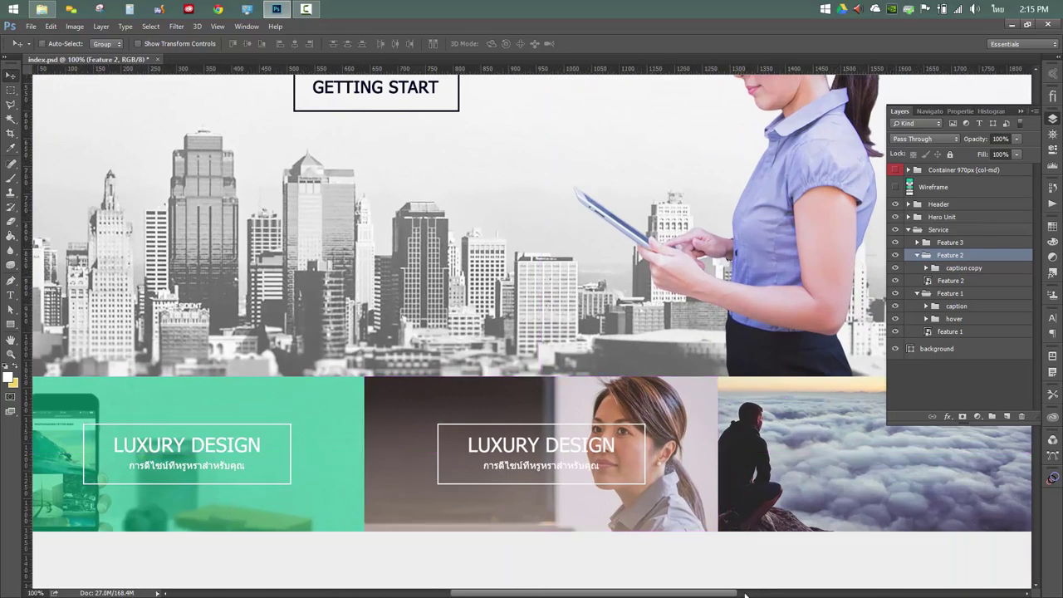
key(t)
click(564, 456)
key(ctrl+a)
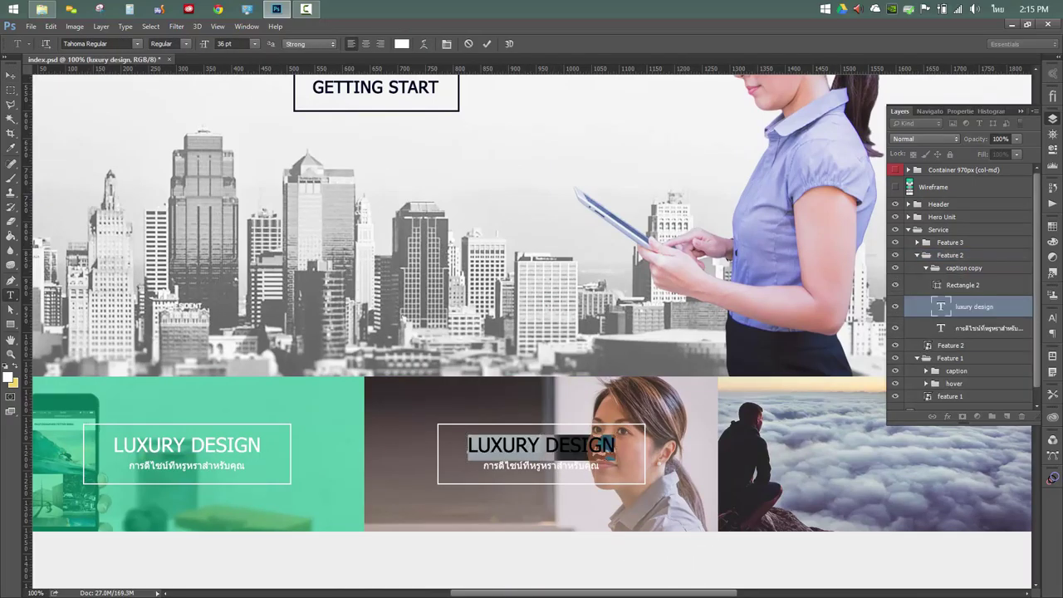
text(แ)
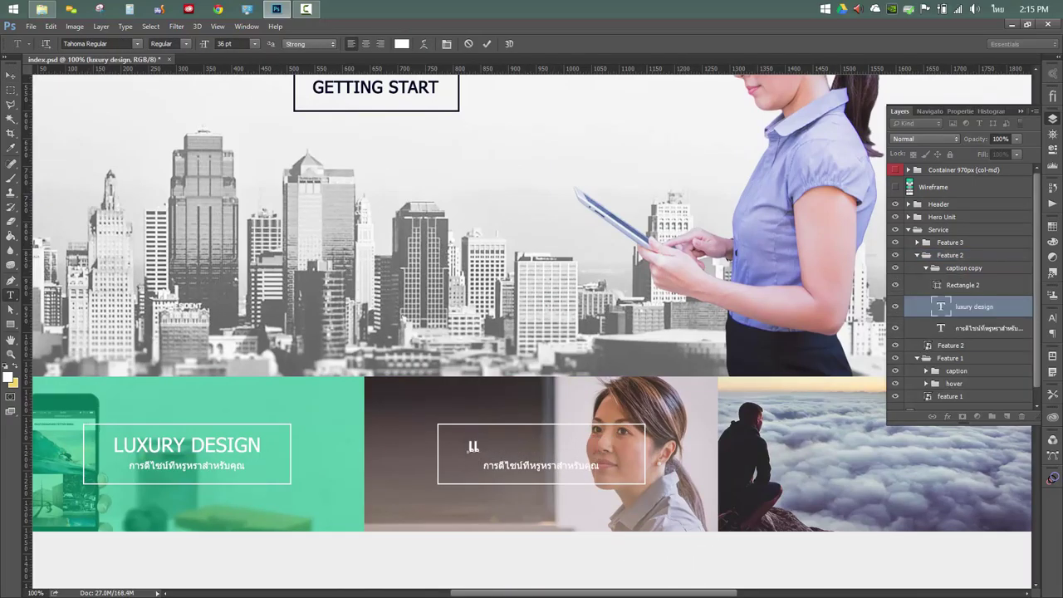
key(BackSpace)
key(grave)
text(CUST)
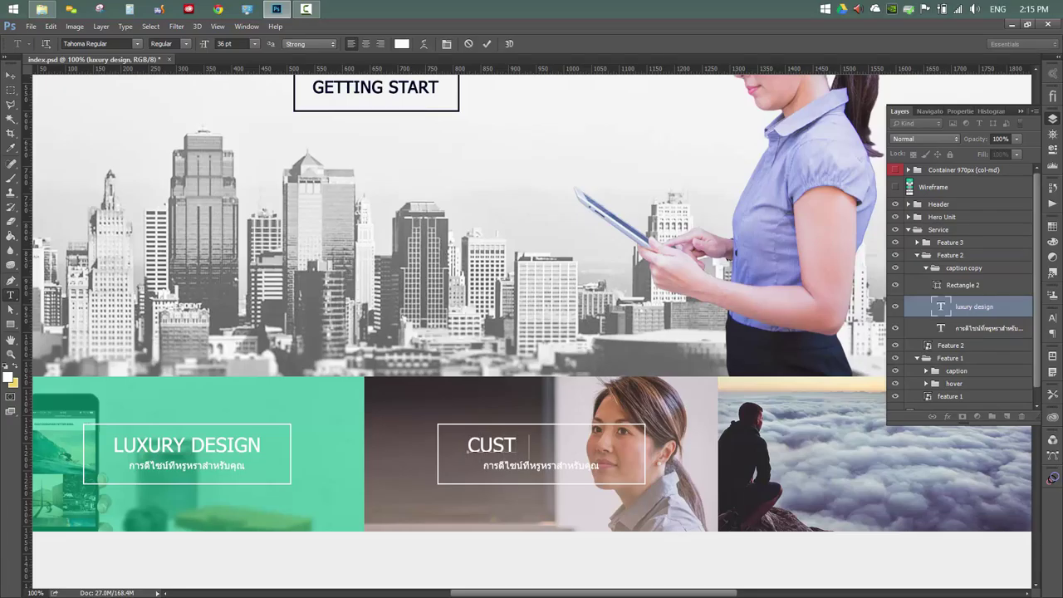
text(OMER SUPPORT)
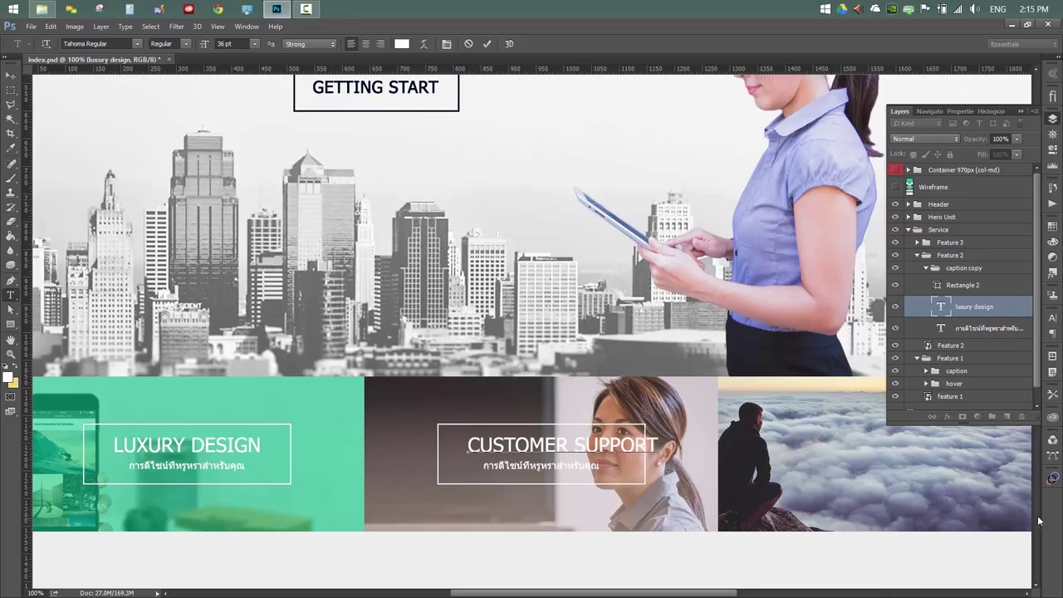
Replace the Thai line under the CUSTOMER SUPPORT heading with "มีทีมงานบริการช่วยเหลือลูกค้า"
click(978, 328)
key(grave)
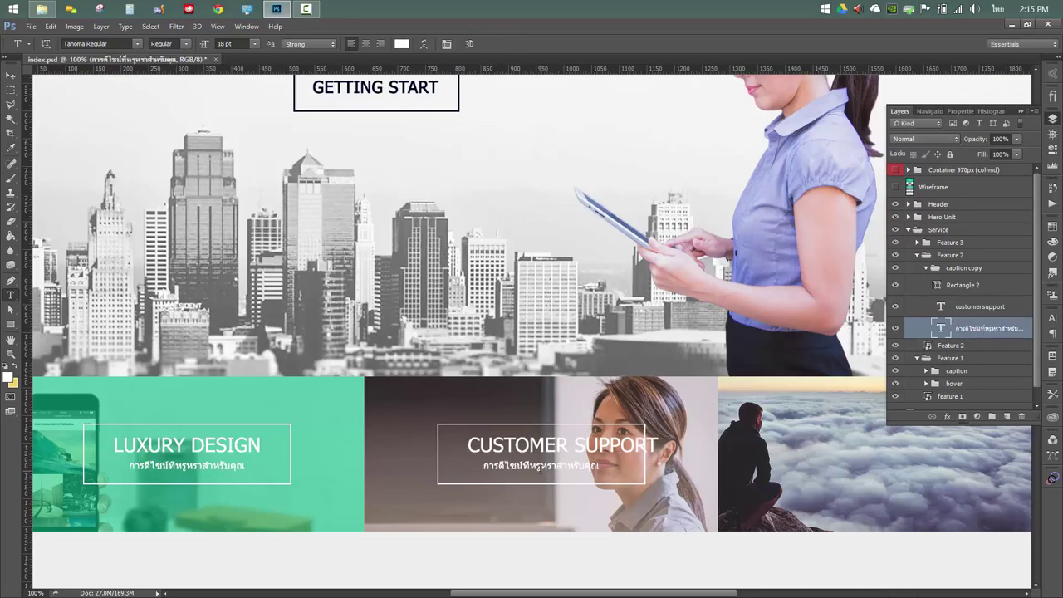
key(Return)
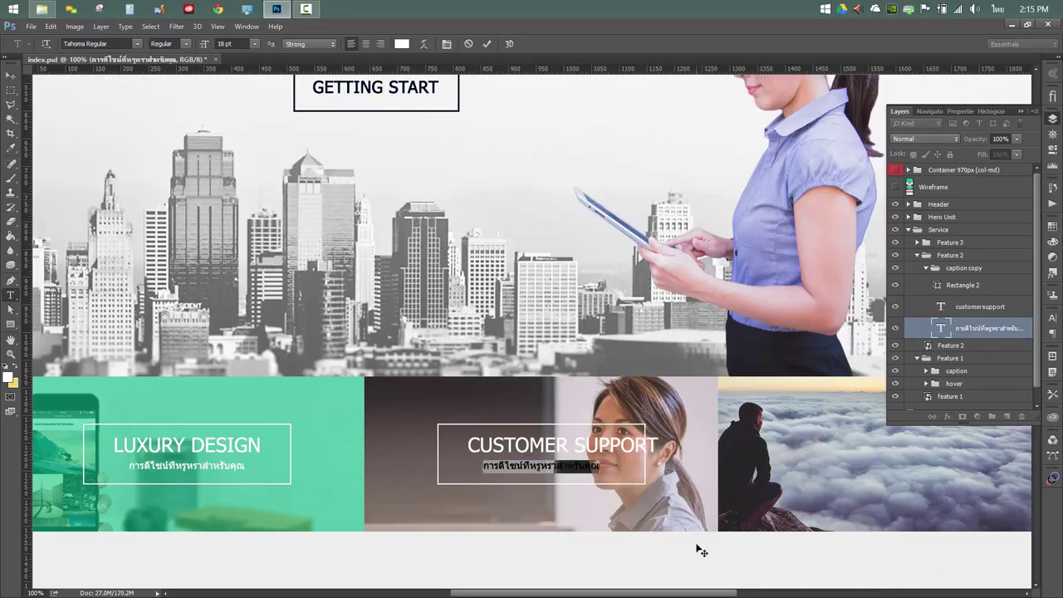
key(BackSpace)
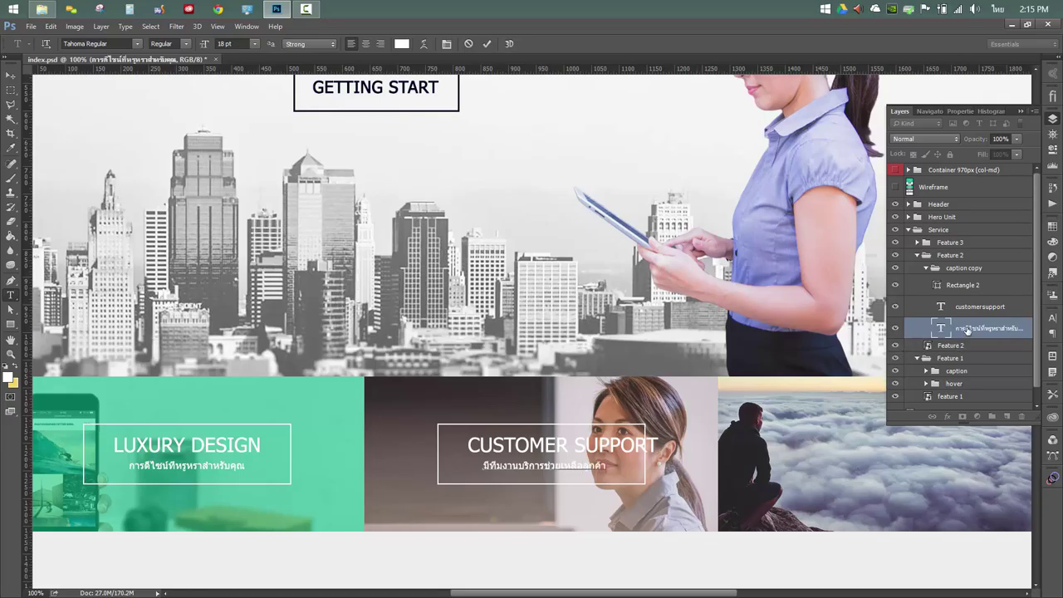
Align the horizontal centers of the CUSTOMER SUPPORT heading and the Thai line below it
click(968, 329)
shift+click(980, 306)
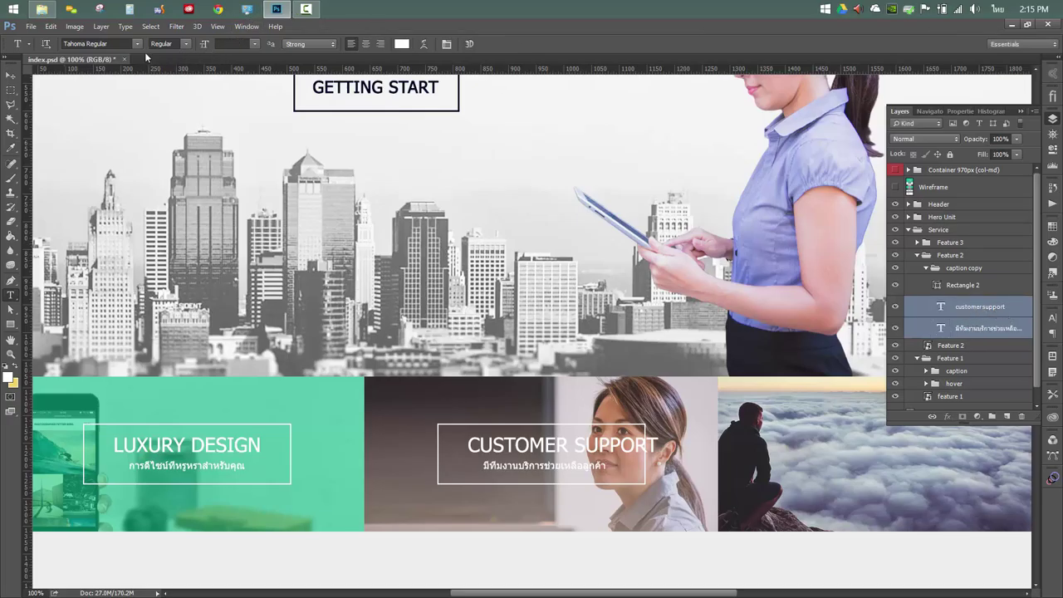
key(v)
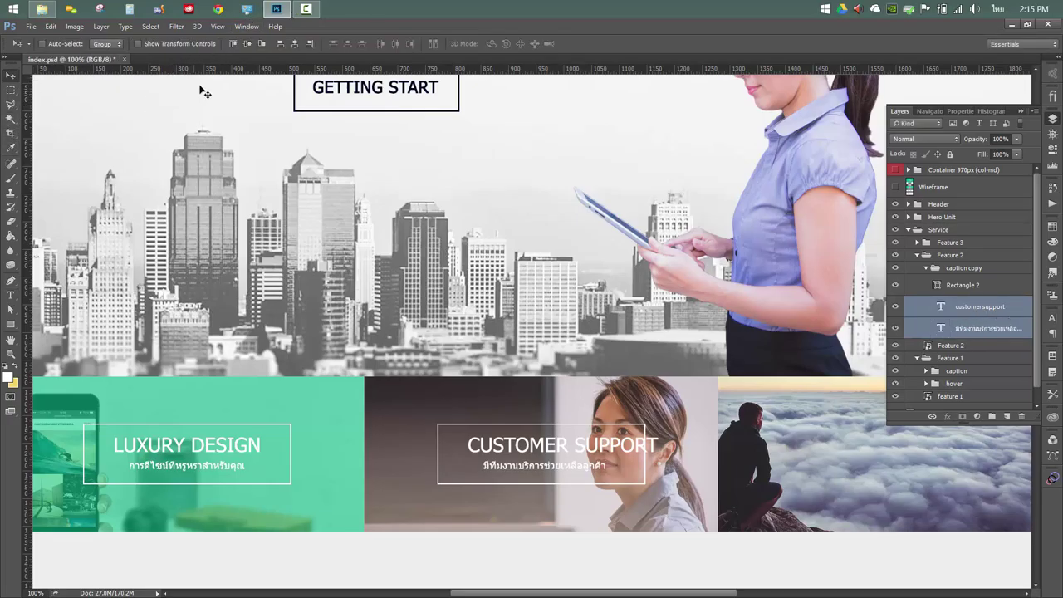
click(295, 45)
key(ctrl+z)
click(294, 45)
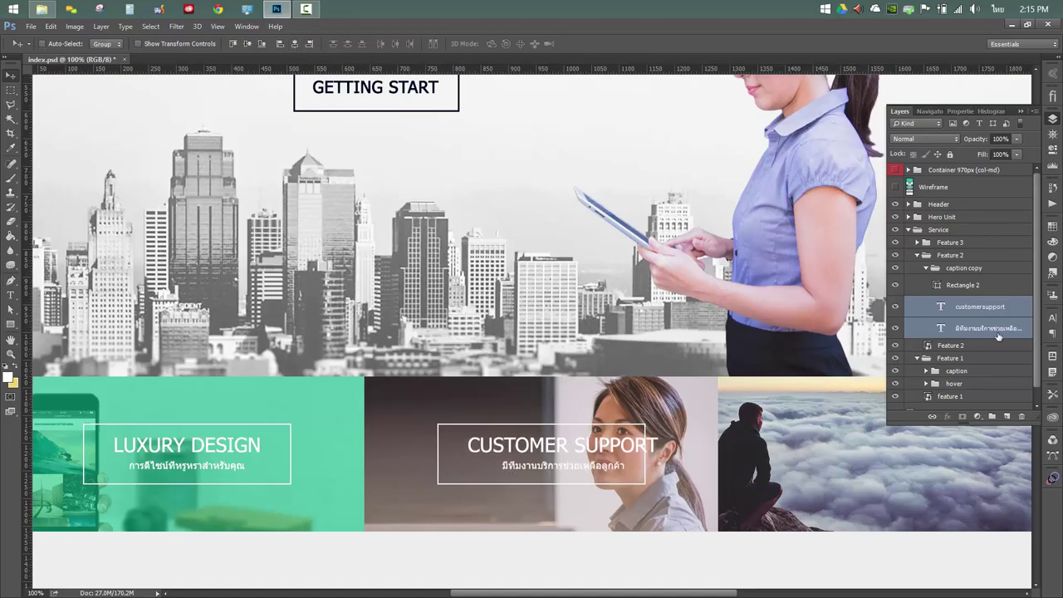
Take the Rectangle 2 frame out of the caption copy group and align the horizontal centers of the frame and the group
drag(953, 285, 946, 266)
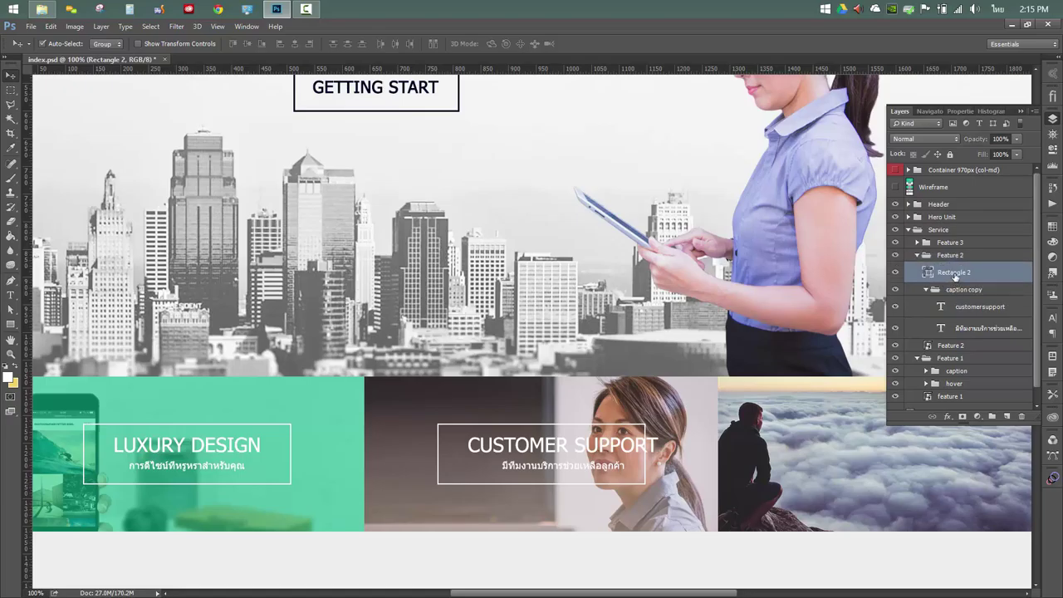
click(965, 286)
ctrl+click(963, 274)
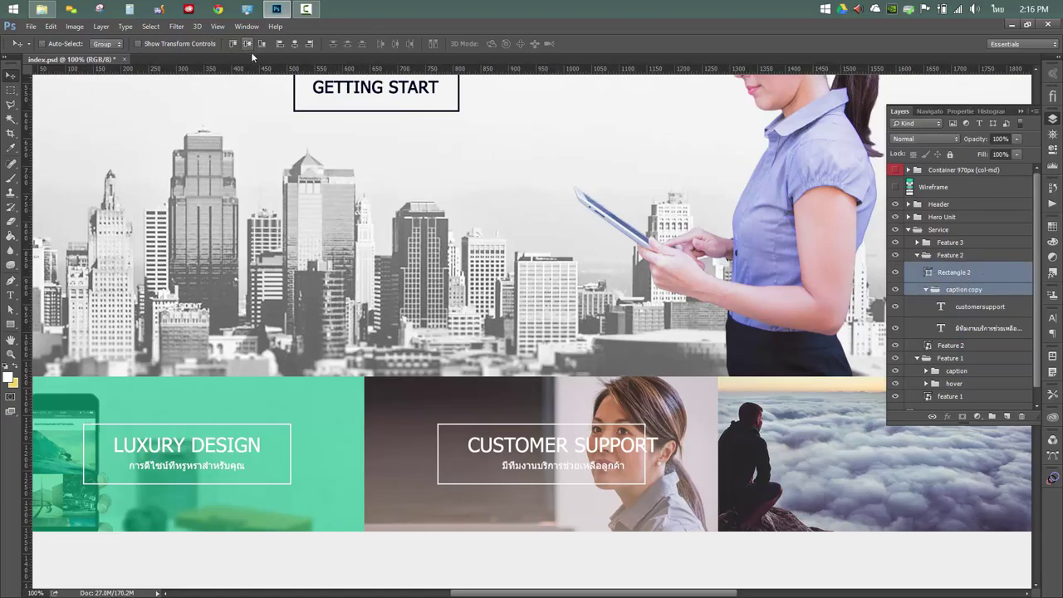
click(296, 45)
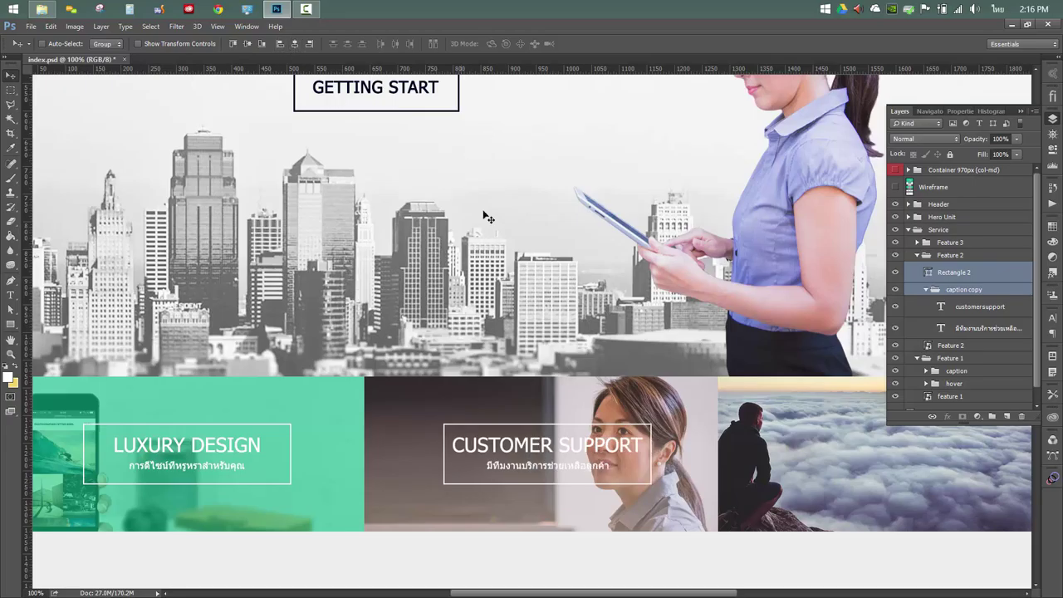
Widen the frame around the CUSTOMER SUPPORT caption by extending its right side, and center the caption group horizontally in it
click(967, 272)
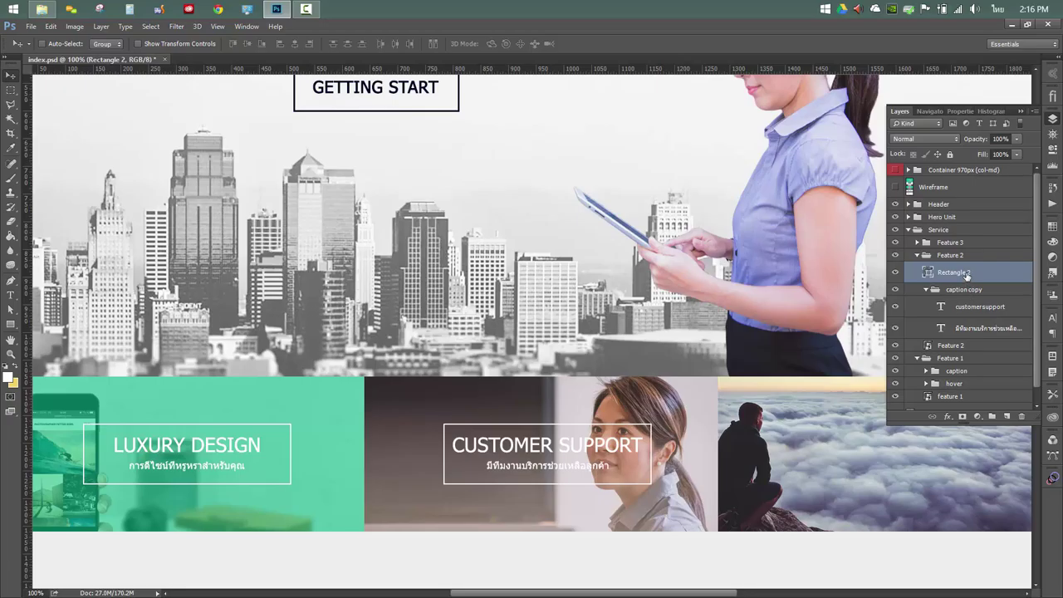
click(138, 43)
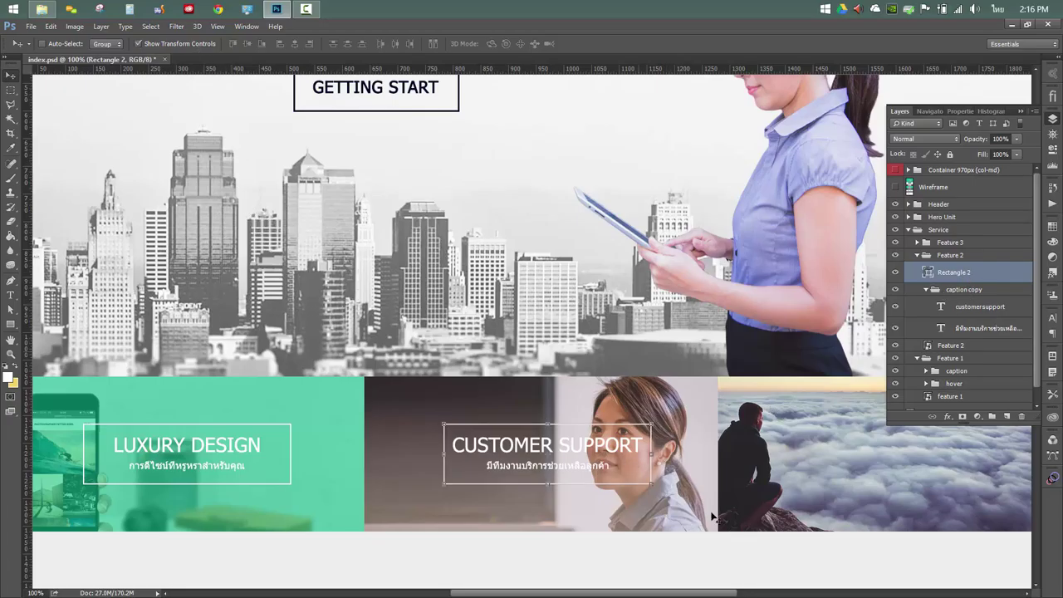
drag(652, 457, 670, 456)
key(Return)
shift+click(959, 290)
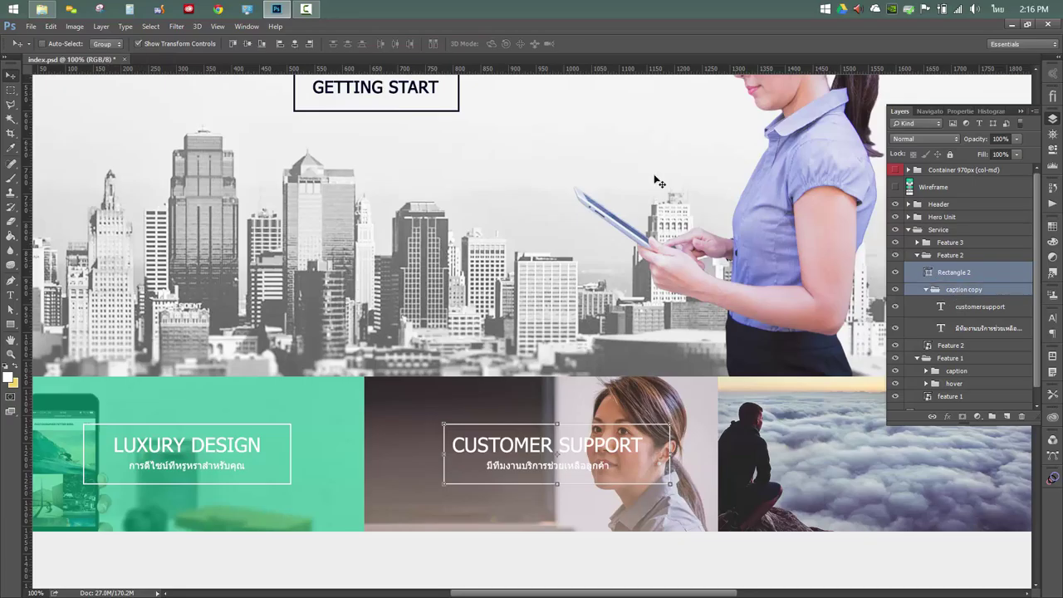
click(295, 44)
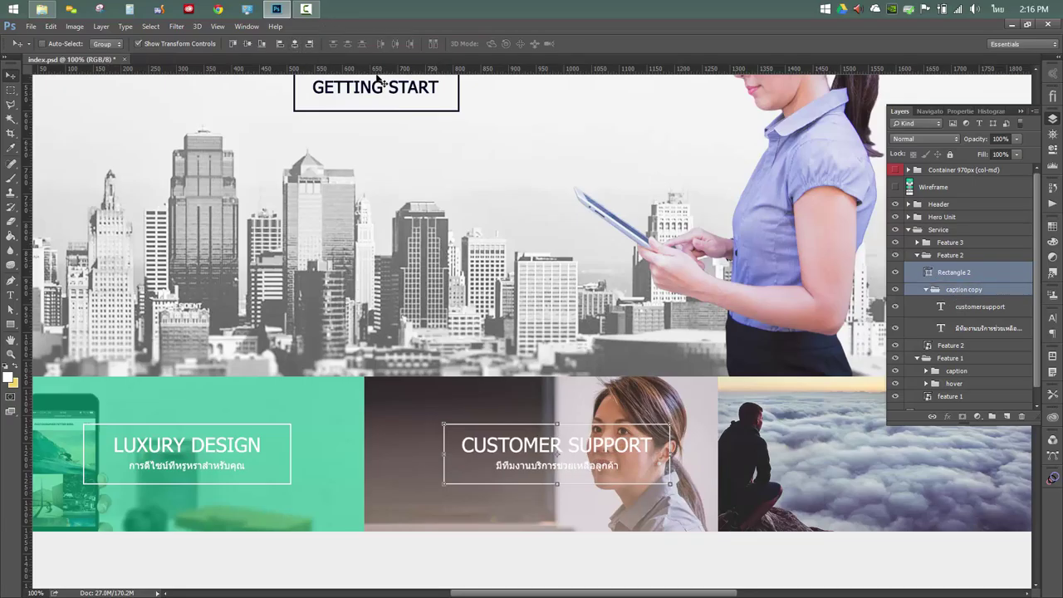
Stretch the CUSTOMER SUPPORT frame's right side further to 107.32% width and realign the horizontal centers of the frame and caption copy group
ctrl+click(976, 290)
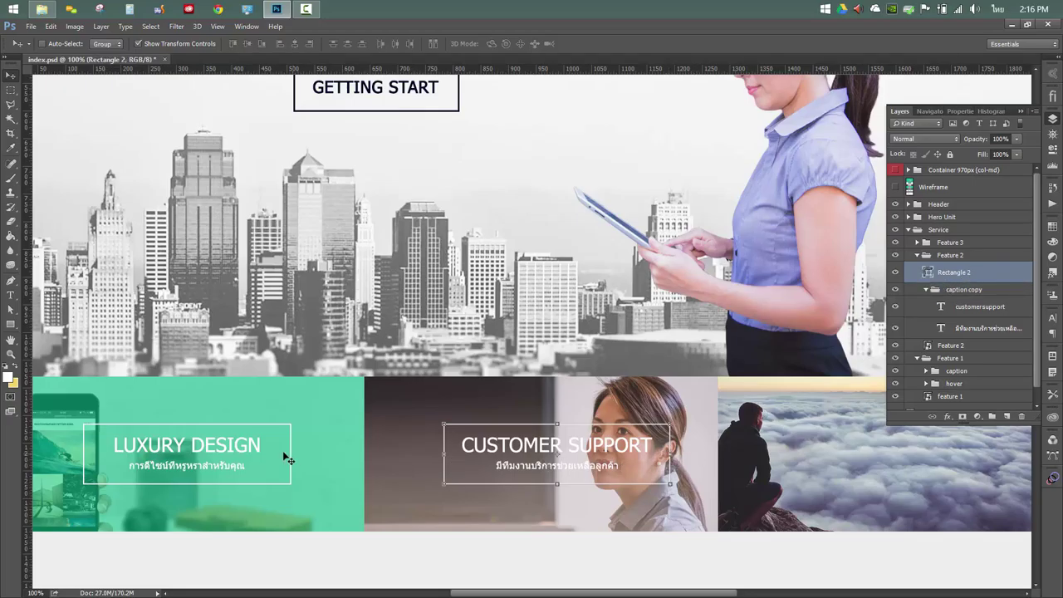
key(ctrl)
key(ctrl+t)
drag(671, 455, 687, 456)
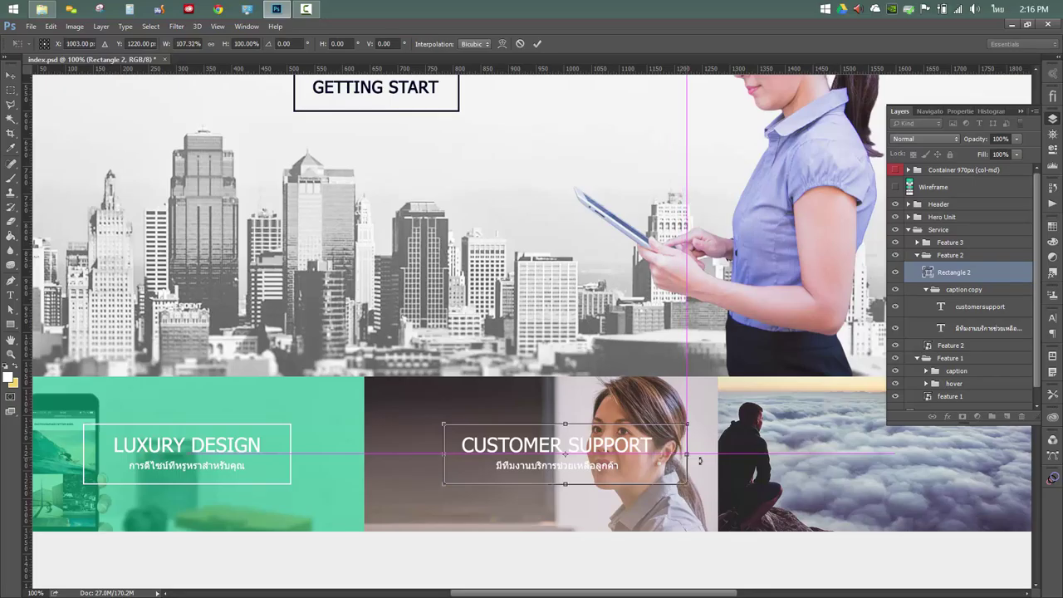
key(Return)
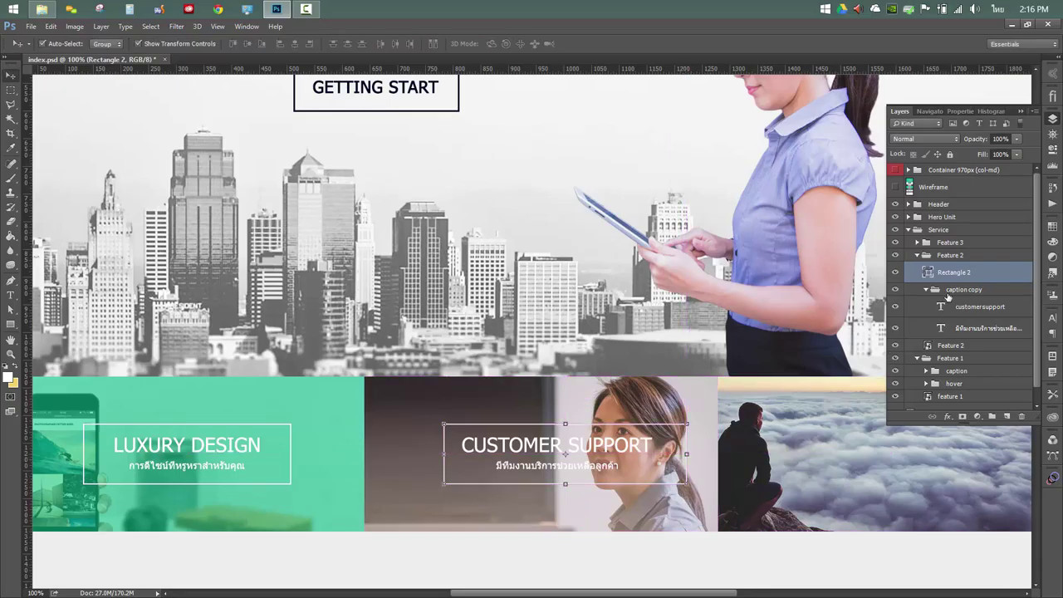
ctrl+click(963, 289)
click(295, 43)
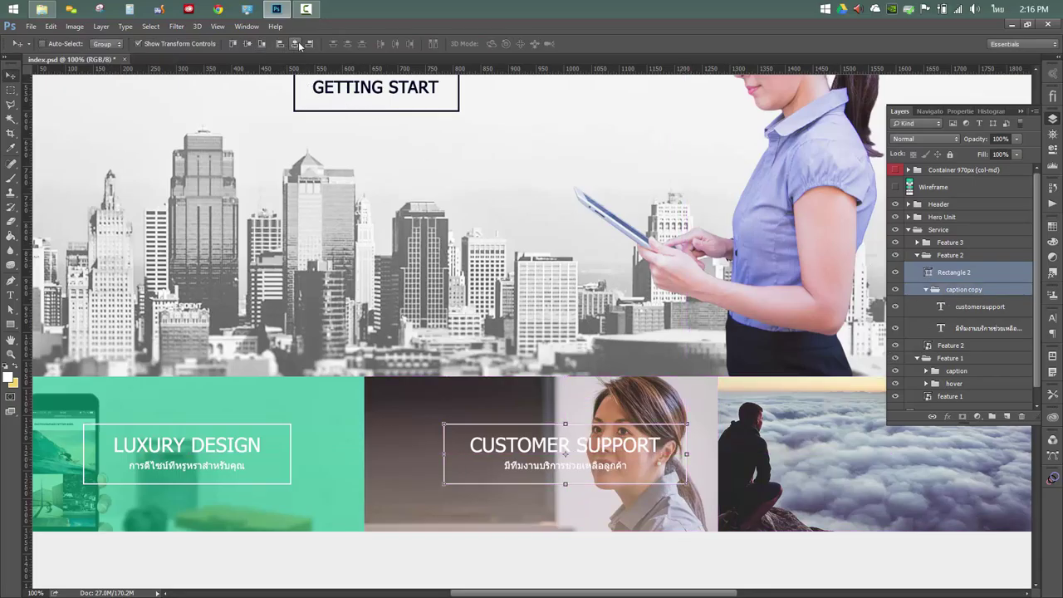
Put the Rectangle 2 frame back into the caption copy group of Feature 2 and rename it "border"
ctrl+click(948, 289)
drag(959, 289, 970, 295)
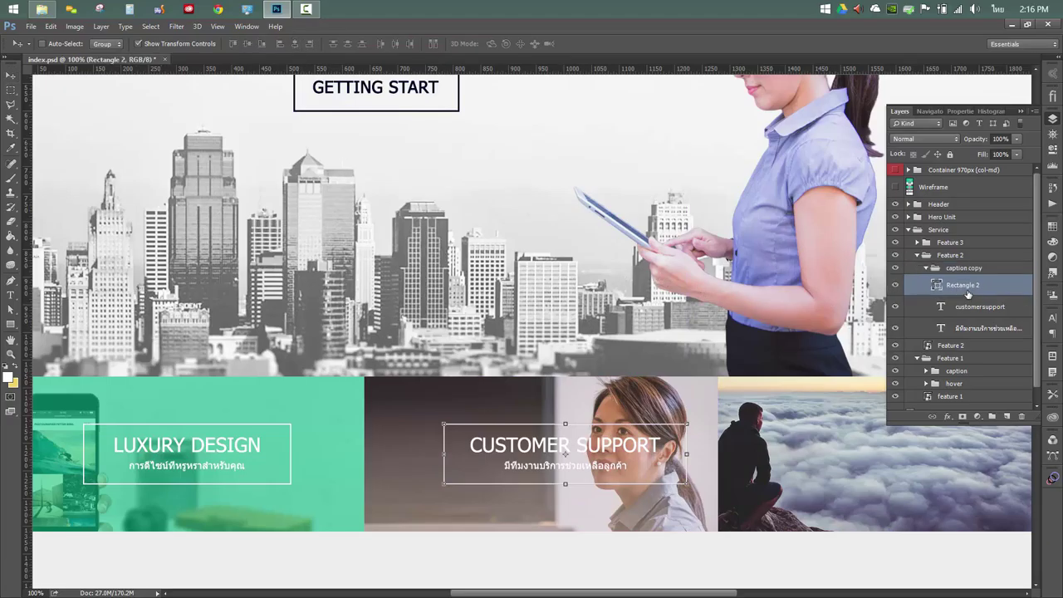
double_click(970, 291)
click(874, 315)
double_click(971, 284)
text(บ้นคก)
key(BackSpace)
key(BackSpace)
key(BackSpace)
key(BackSpace)
key(BackSpace)
key(alt+shift)
text(border)
key(Return)
Save the document and shift the framed CUSTOMER SUPPORT caption left to the center of its image
click(631, 466)
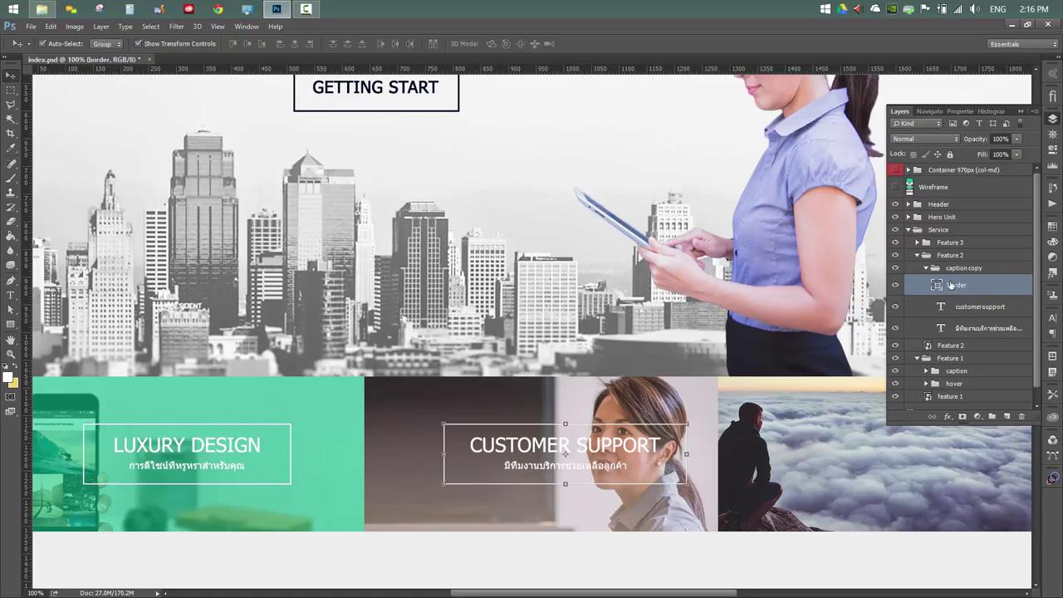
key(ctrl+s)
drag(623, 466, 605, 467)
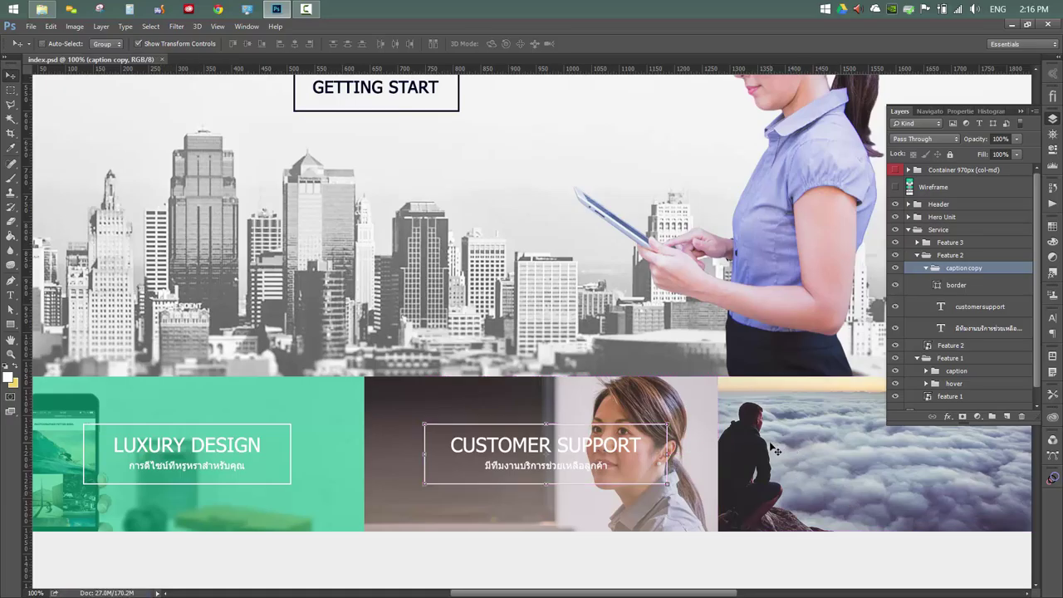
Collapse the Feature 2 group, expand and select the Feature 3 group, and save the document
drag(782, 466, 549, 445)
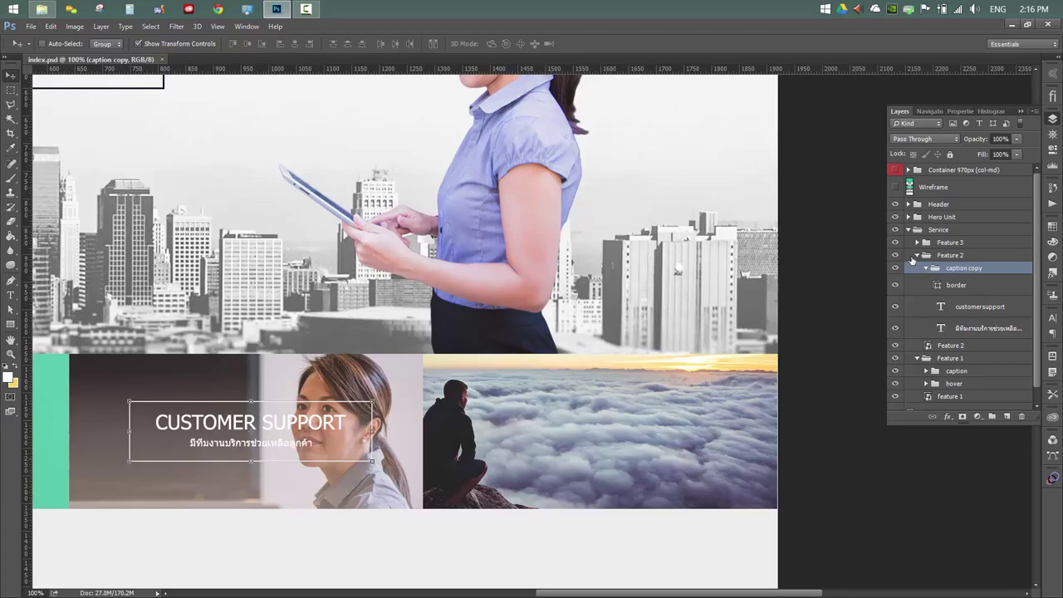
click(912, 258)
click(917, 255)
click(917, 243)
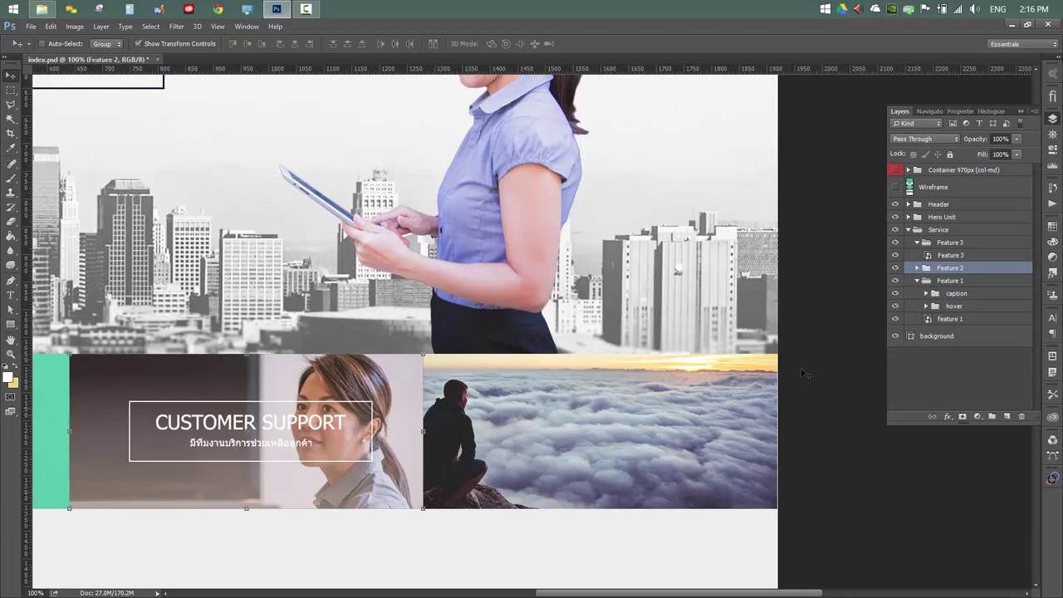
click(951, 245)
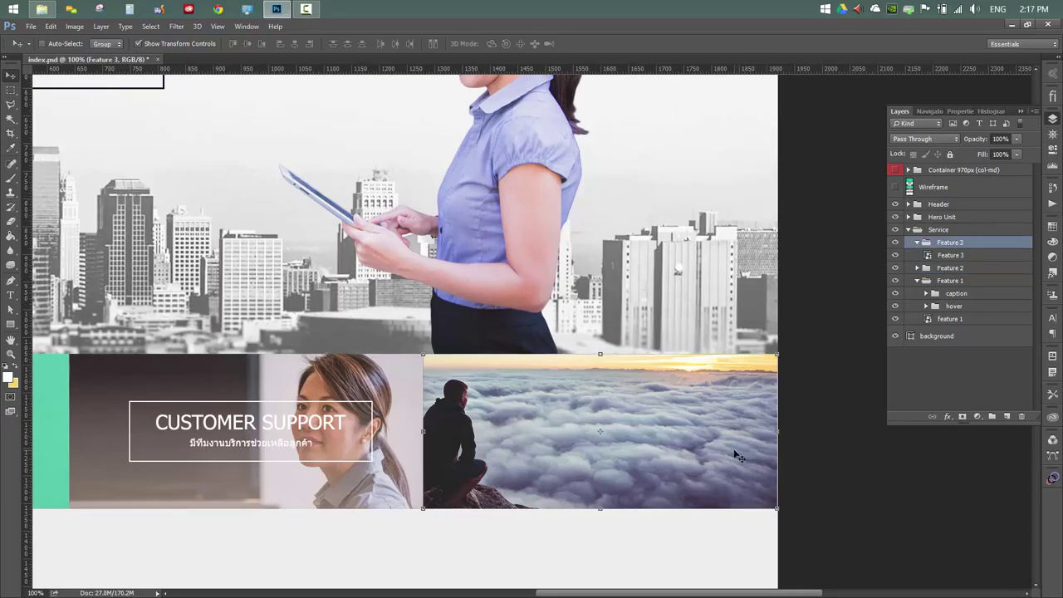
key(ctrl+s)
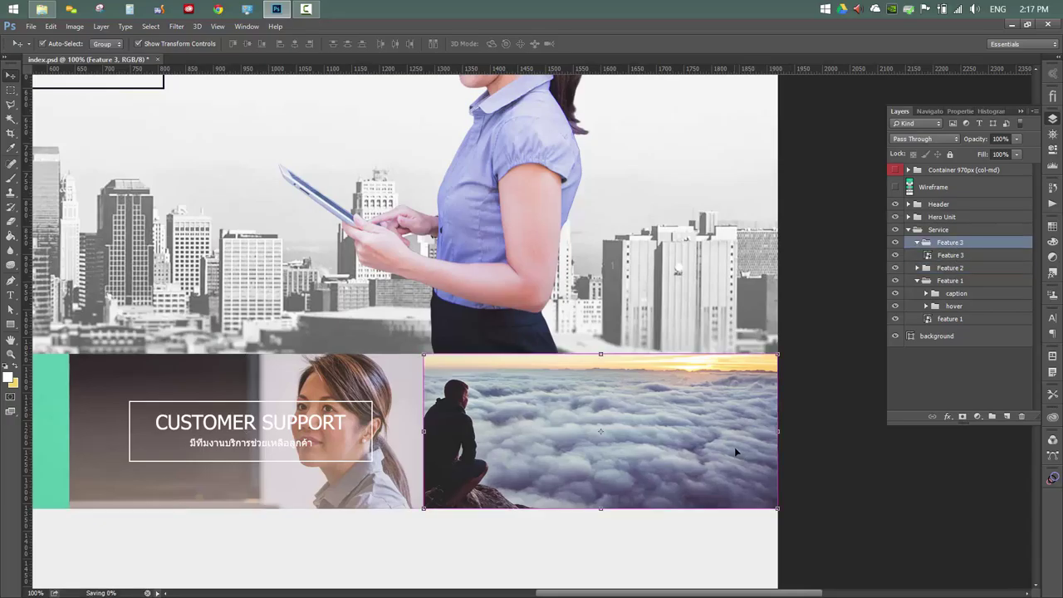
Duplicate the caption group of Feature 1 into the Feature 3 group and name the copy "caption"
click(951, 294)
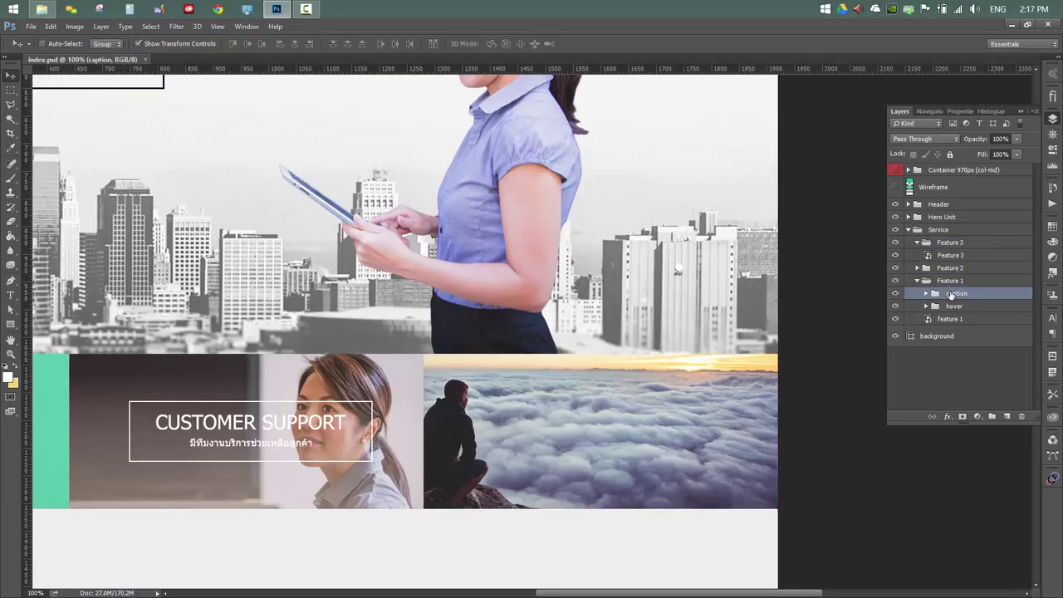
key(ctrl+j)
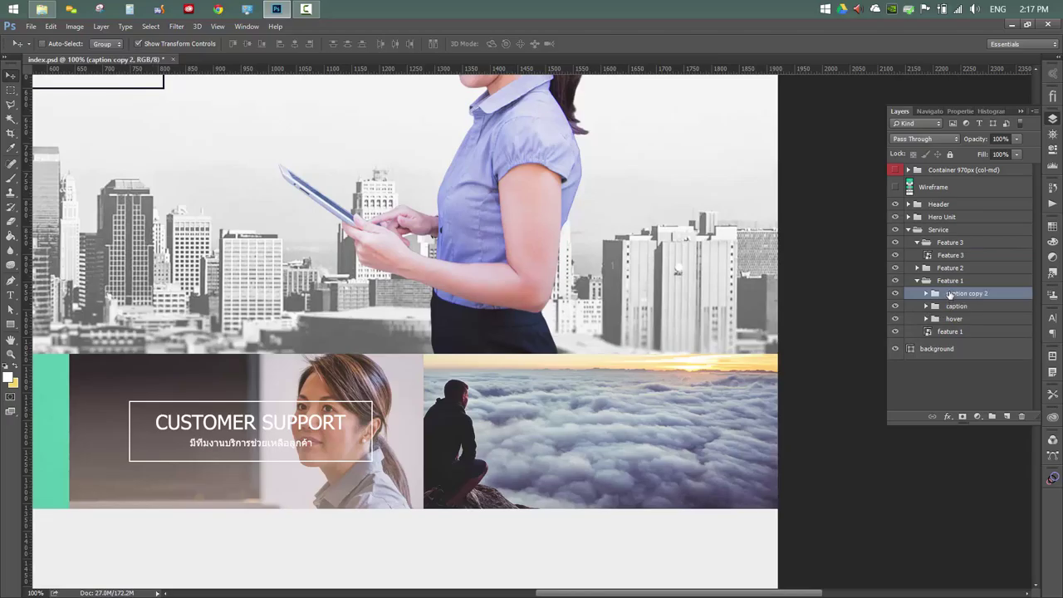
drag(949, 295, 1020, 256)
double_click(966, 255)
key(BackSpace)
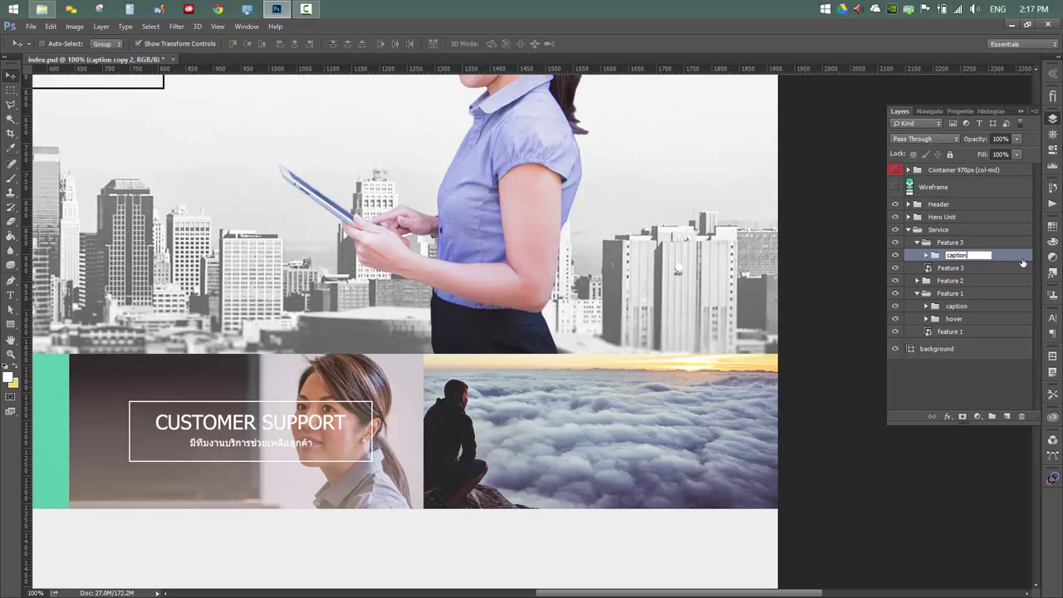
key(Return)
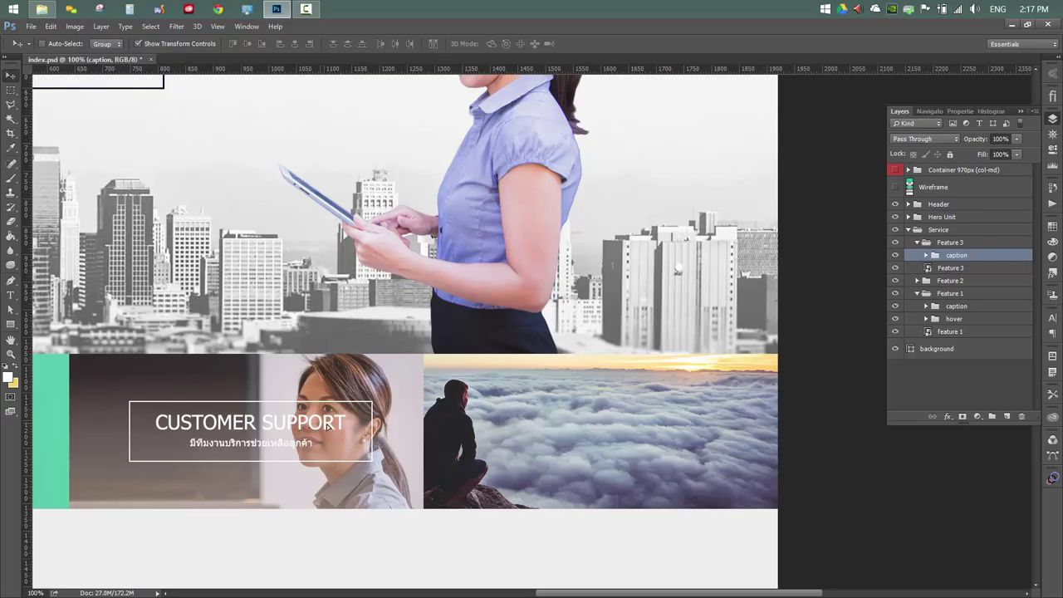
Move the copied caption onto the center of the Feature 3 image and change its LUXURY DESIGN heading to "unique"
drag(328, 423, 631, 440)
key(t)
click(629, 423)
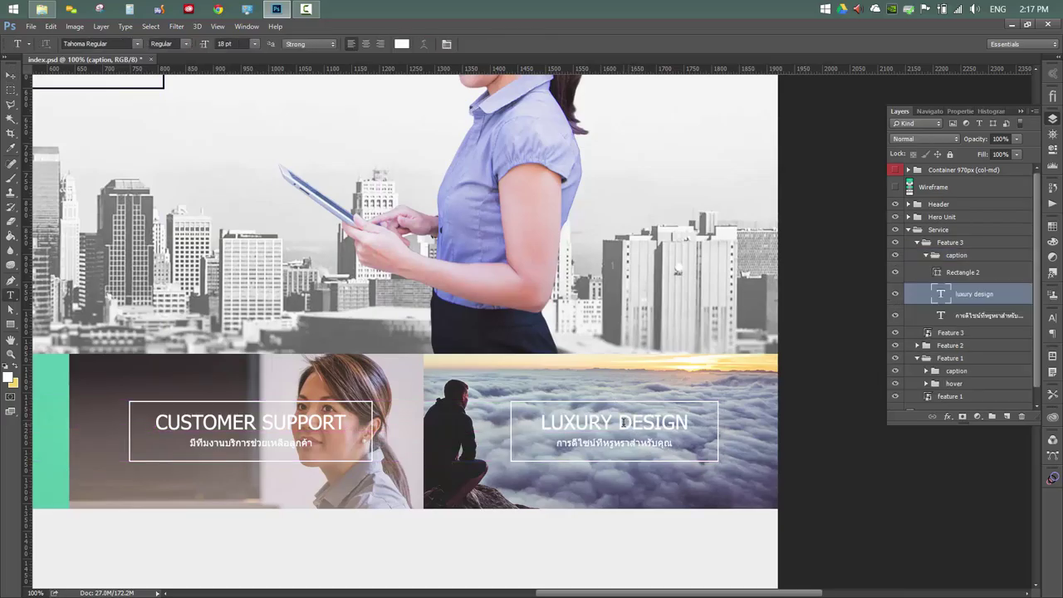
key(ctrl+a)
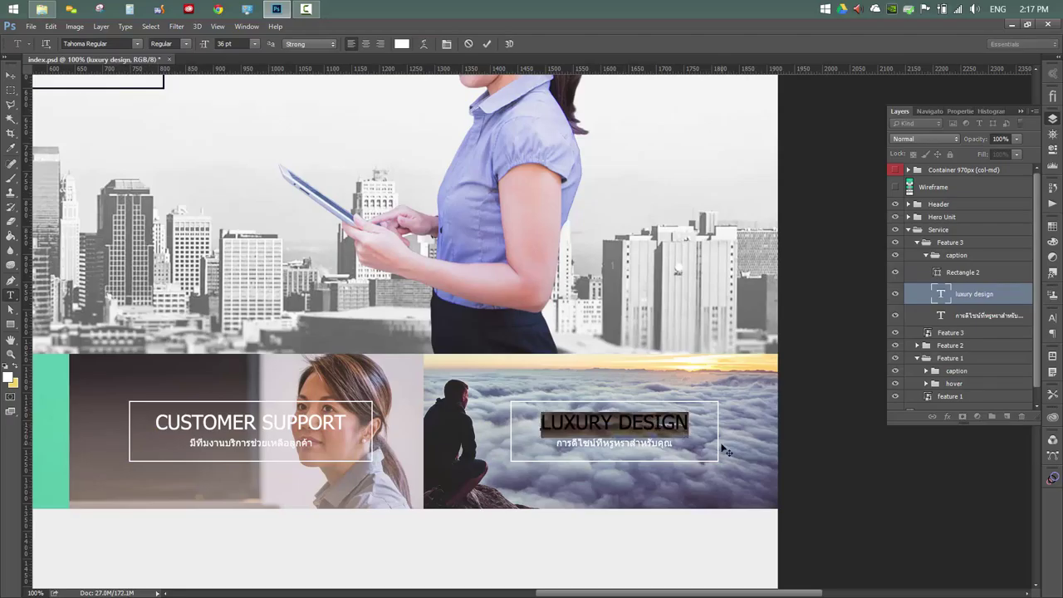
text(u)
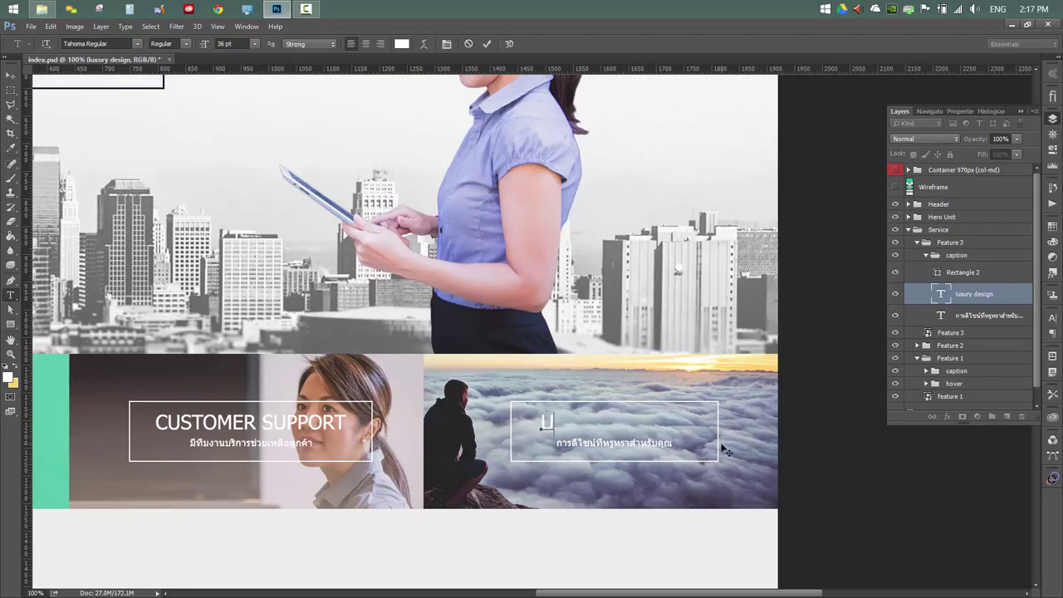
text(nique)
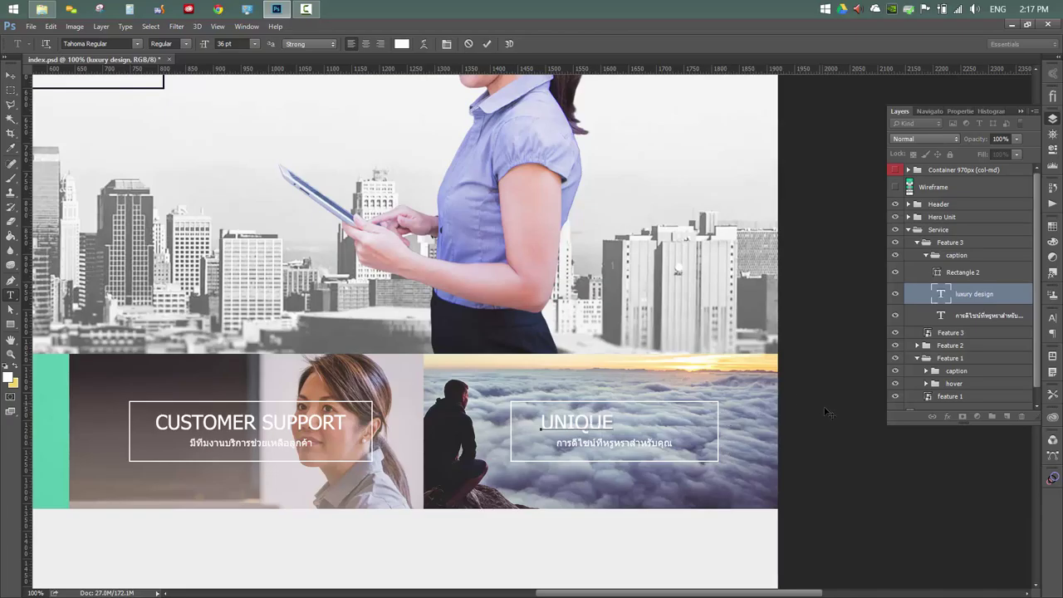
click(11, 75)
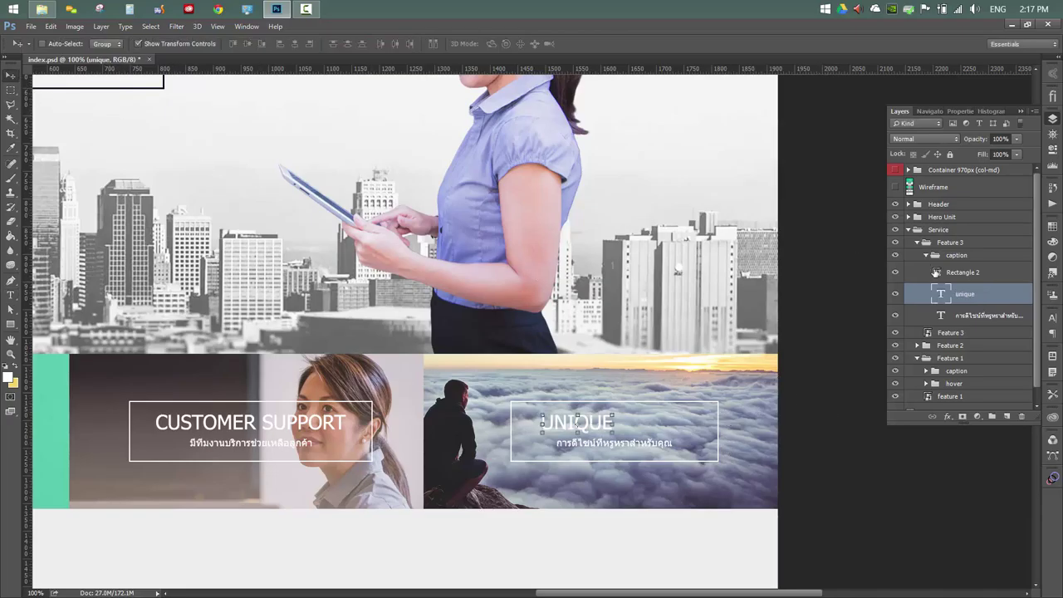
Replace the Thai line under the UNIQUE heading with "ความเป็นเอกลักษณ์เพื่อคุณ"
click(986, 324)
double_click(646, 449)
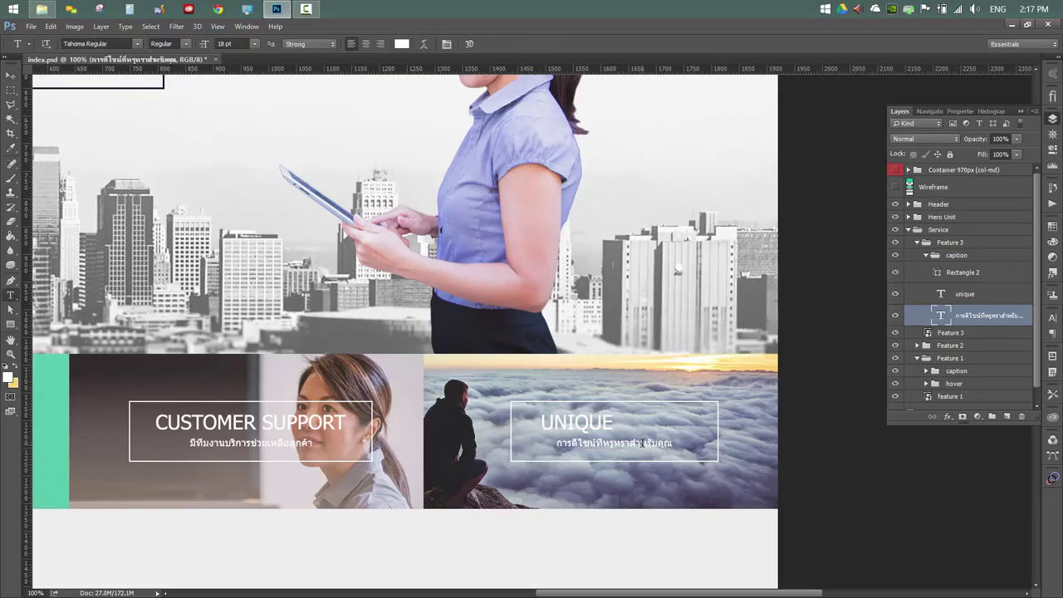
key(ctrl+a)
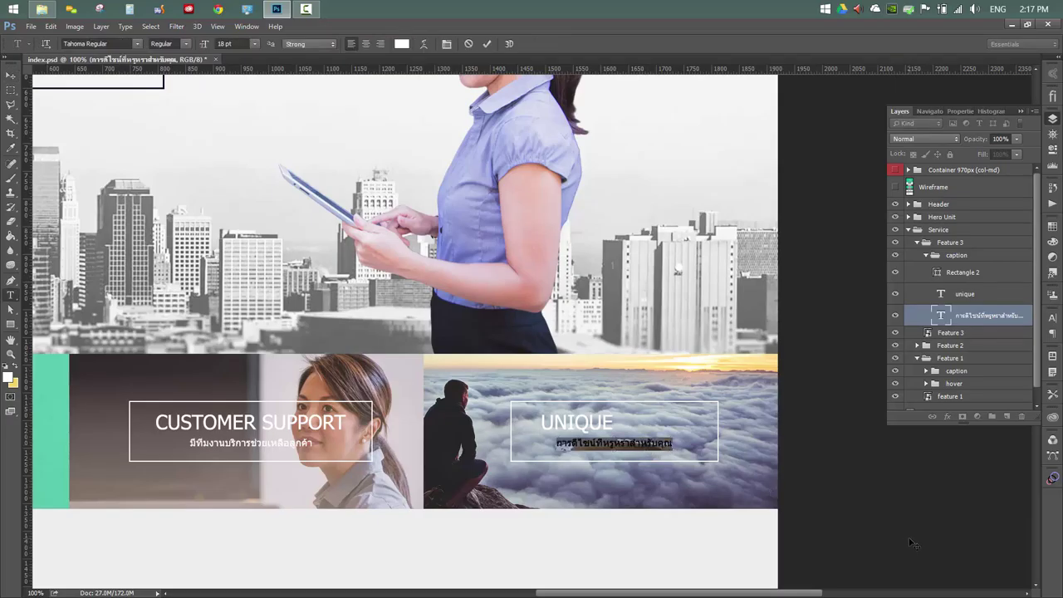
text(8)
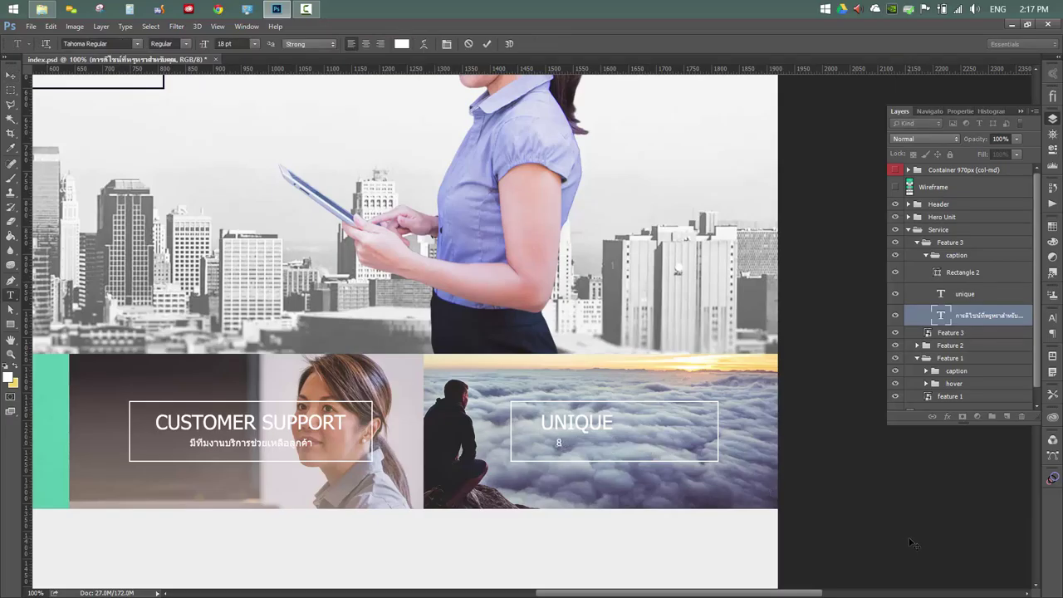
key(BackSpace)
key(grave)
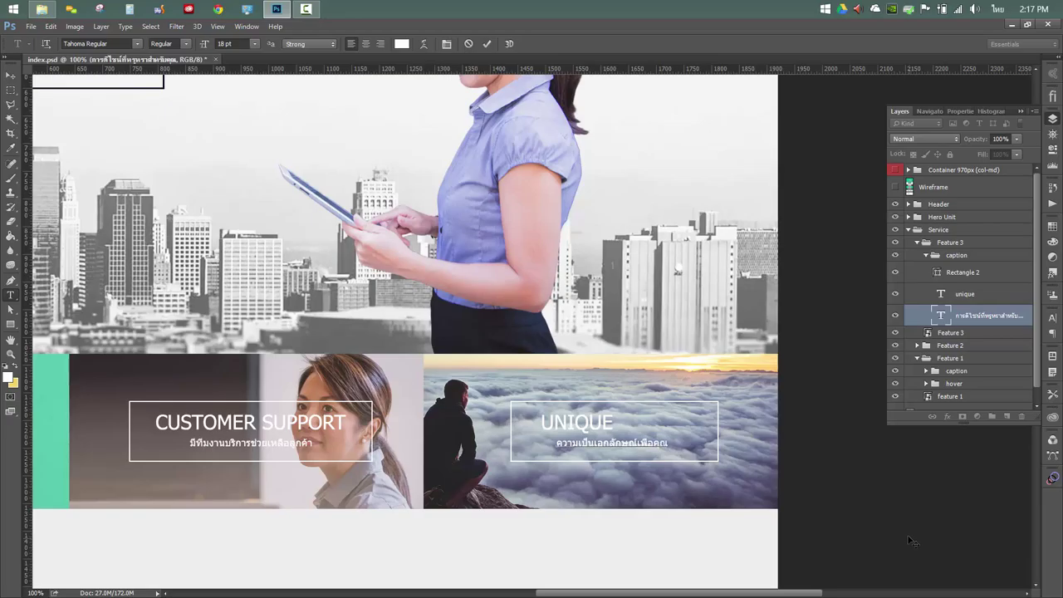
key(ctrl+Return)
Align the horizontal centers of the UNIQUE heading and the Thai line below it
shift+click(975, 293)
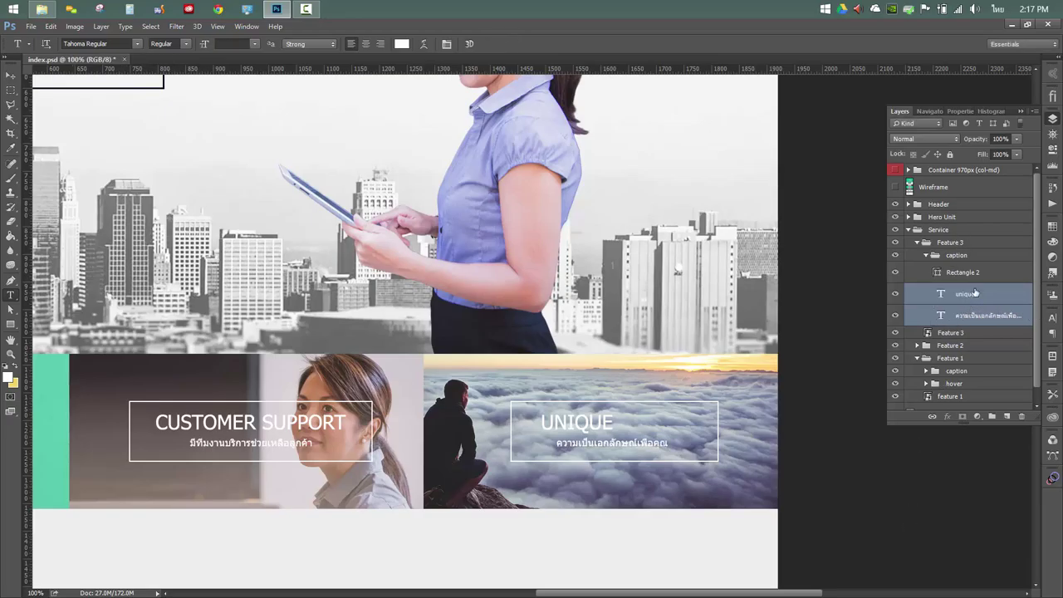
click(11, 76)
click(294, 44)
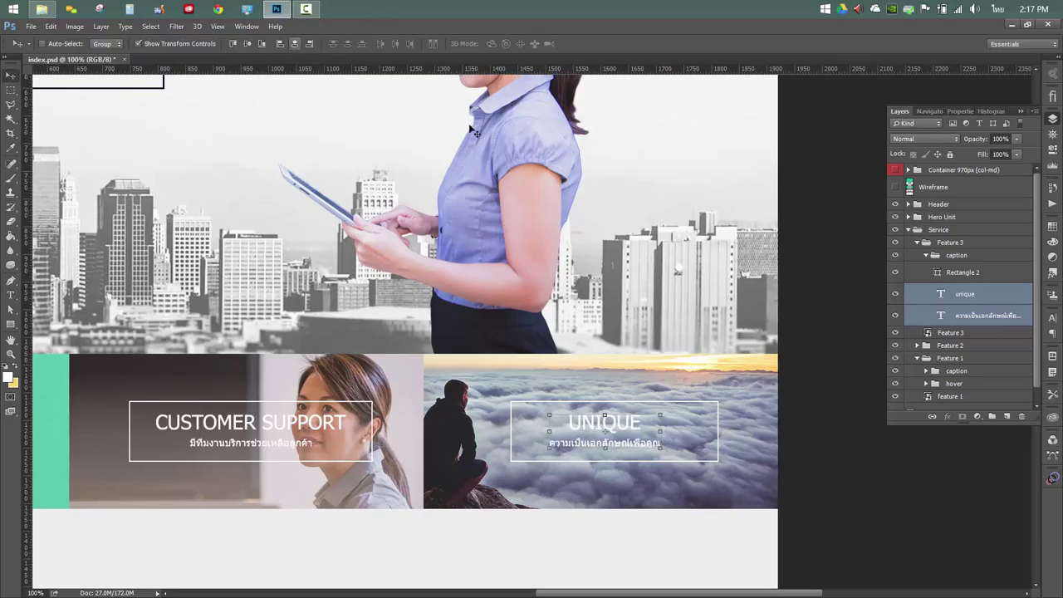
Take the Rectangle 2 frame out of Feature 3's caption group and align the horizontal centers of the frame and the group
drag(955, 273, 963, 251)
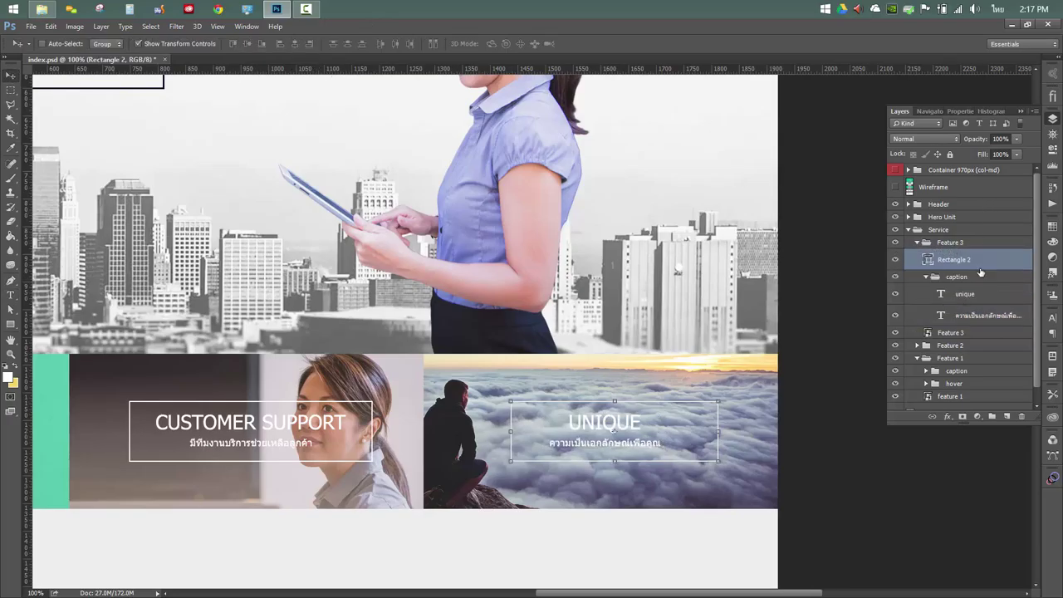
click(956, 280)
shift+click(958, 264)
click(295, 44)
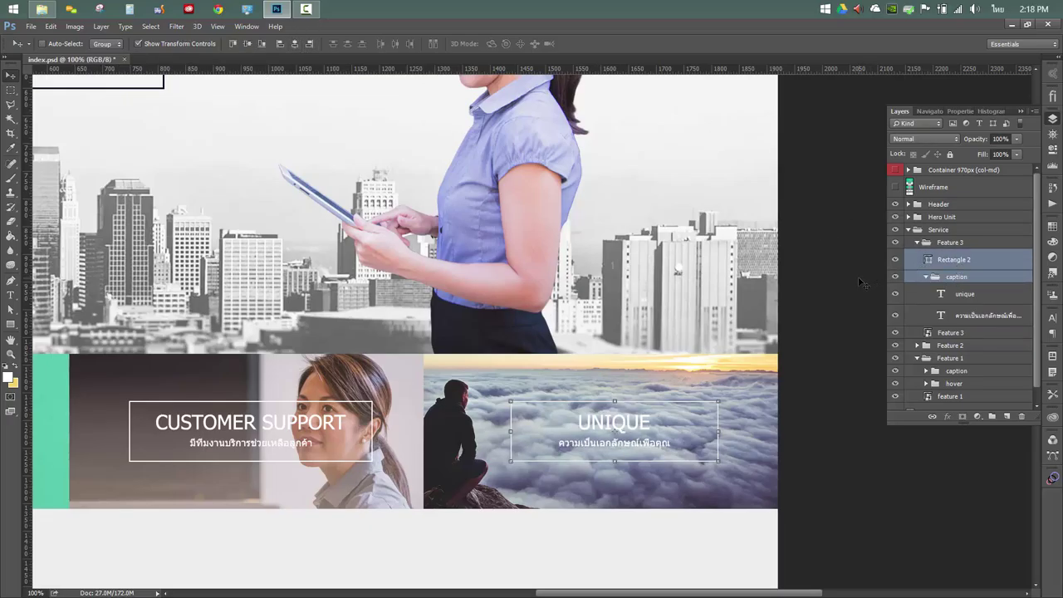
Rename the Rectangle 2 frame in Feature 3 as "Border" and save the document
click(953, 263)
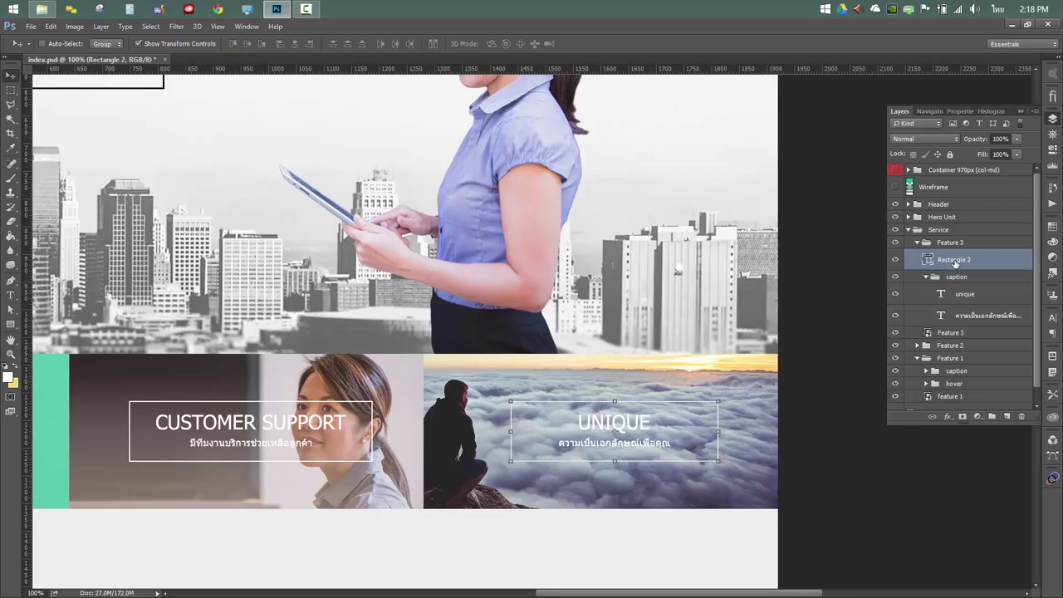
double_click(954, 261)
text(อพr)
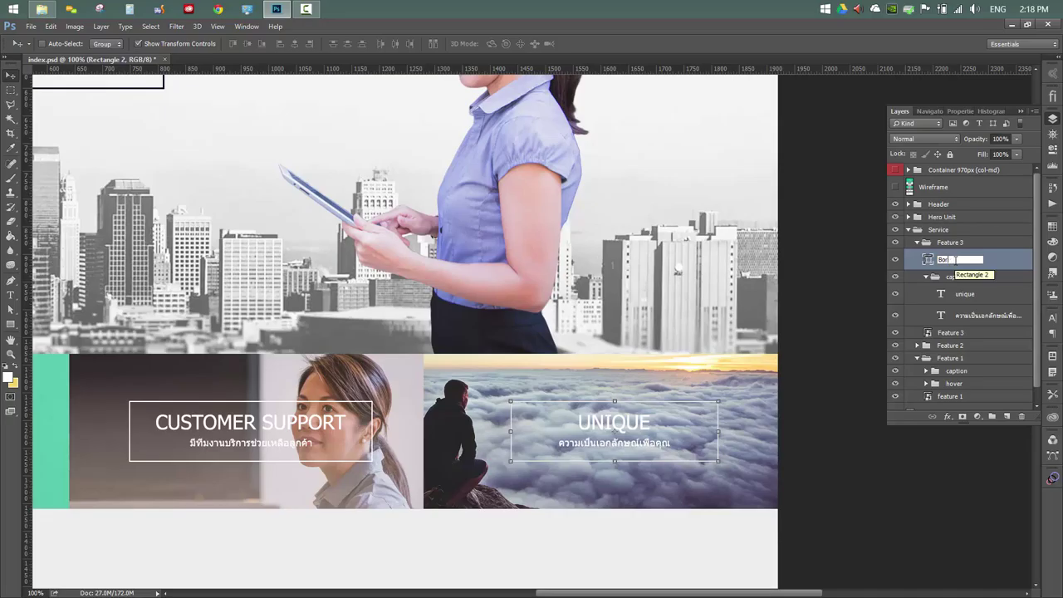
text(feder)
key(Return)
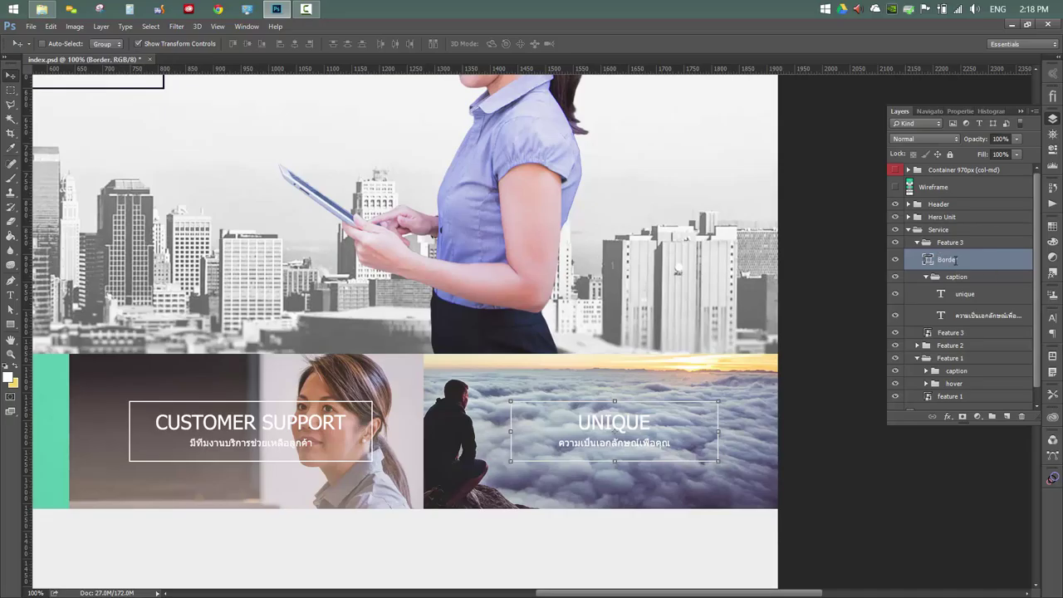
key(ctrl+s)
Move the Border frame back into Feature 3's caption group, collapse the group and save the document
drag(954, 262, 953, 279)
click(925, 255)
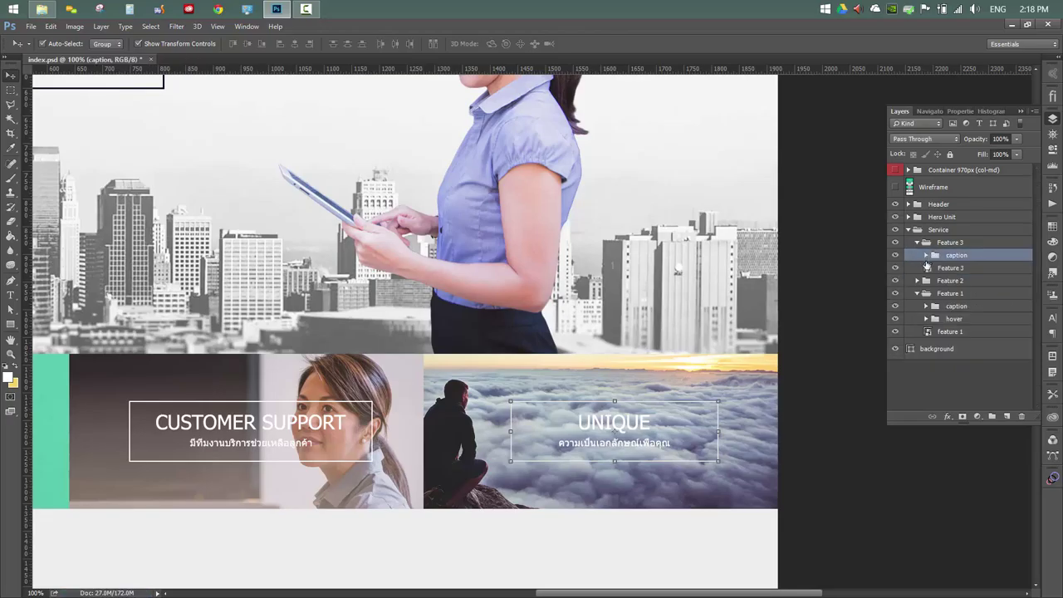
key(ctrl+s)
Rename the Rectangle 2 frame in Feature 1's caption group as "Border" and save the document
click(925, 307)
double_click(960, 324)
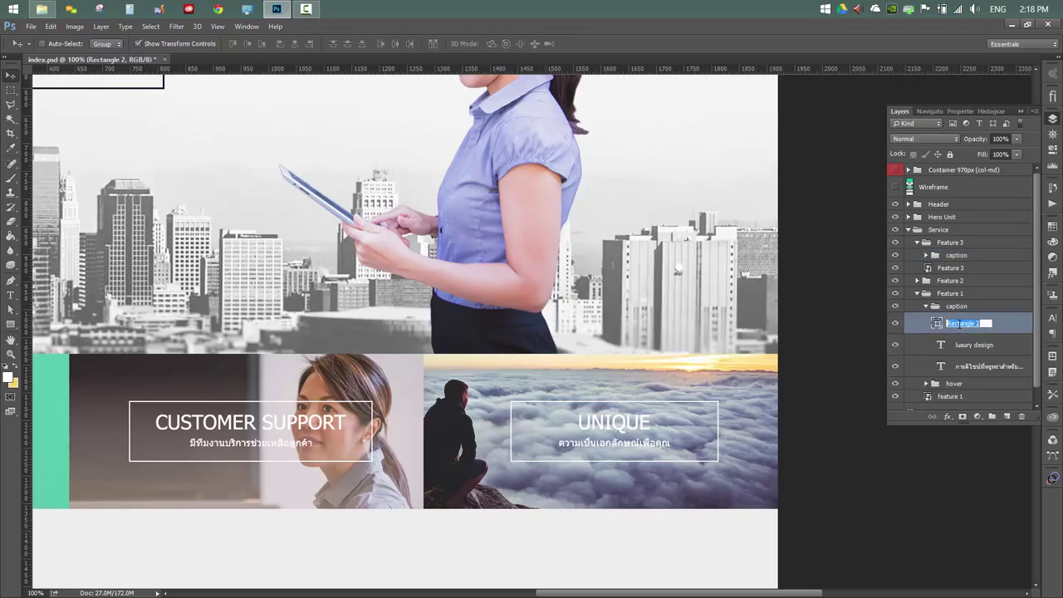
text(Border)
key(Return)
key(ctrl+s)
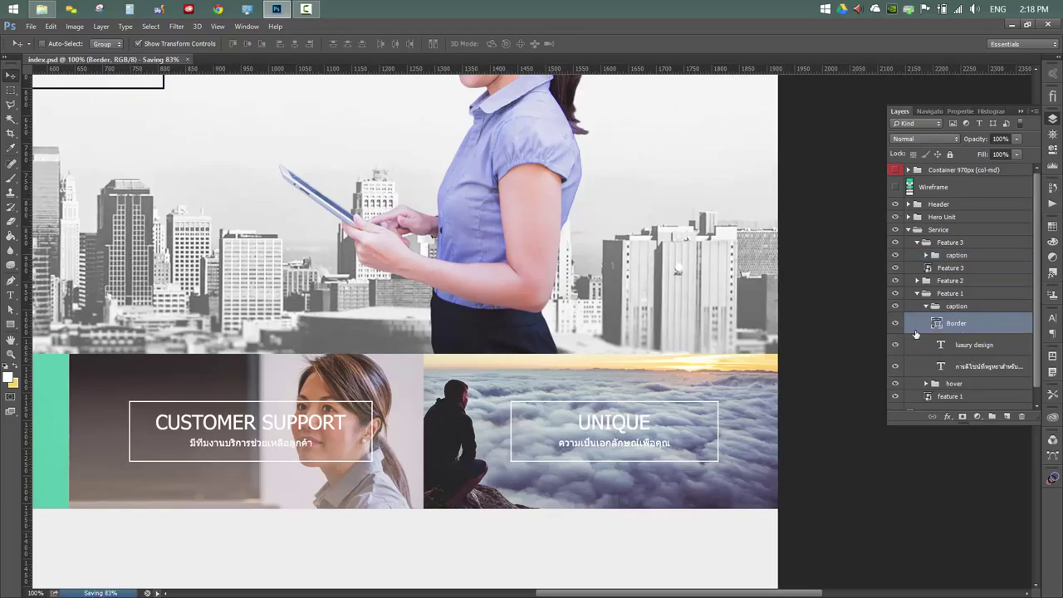
click(924, 308)
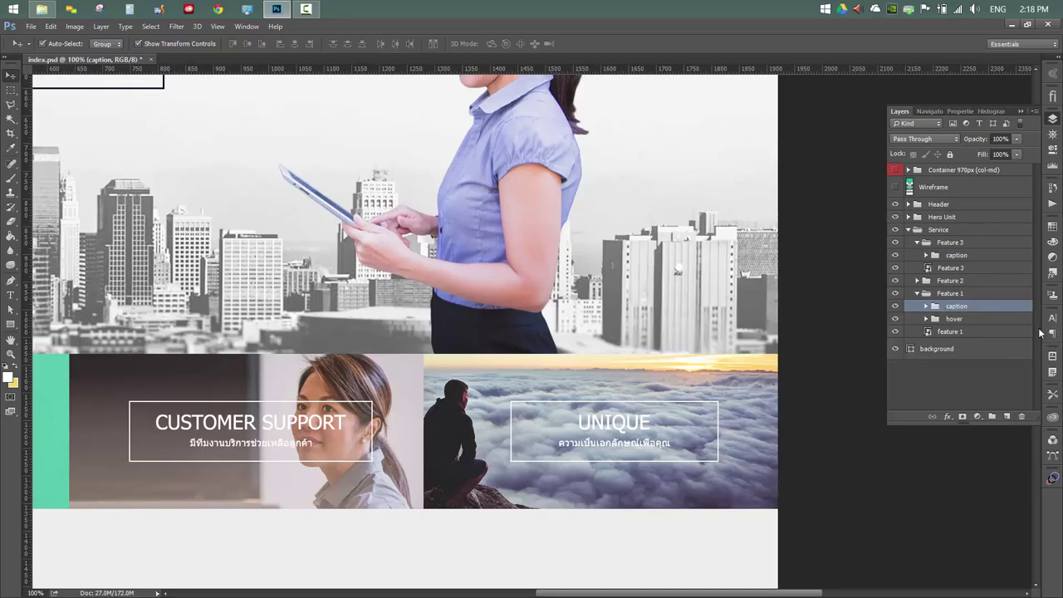
Save the document and check the layers inside Feature 1's caption group
key(ctrl+s)
key(ctrl+minus)
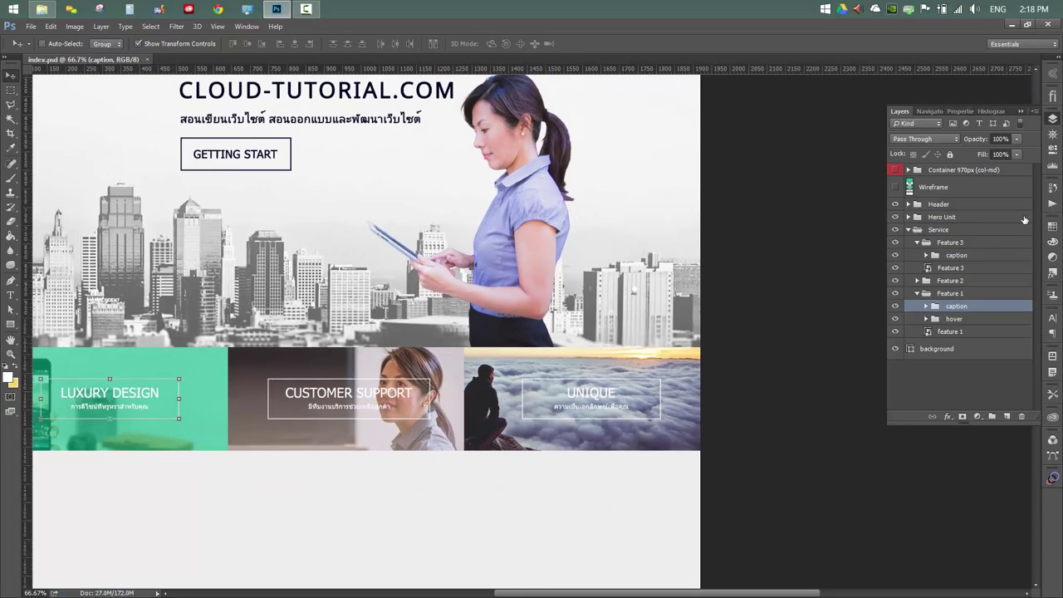
click(927, 308)
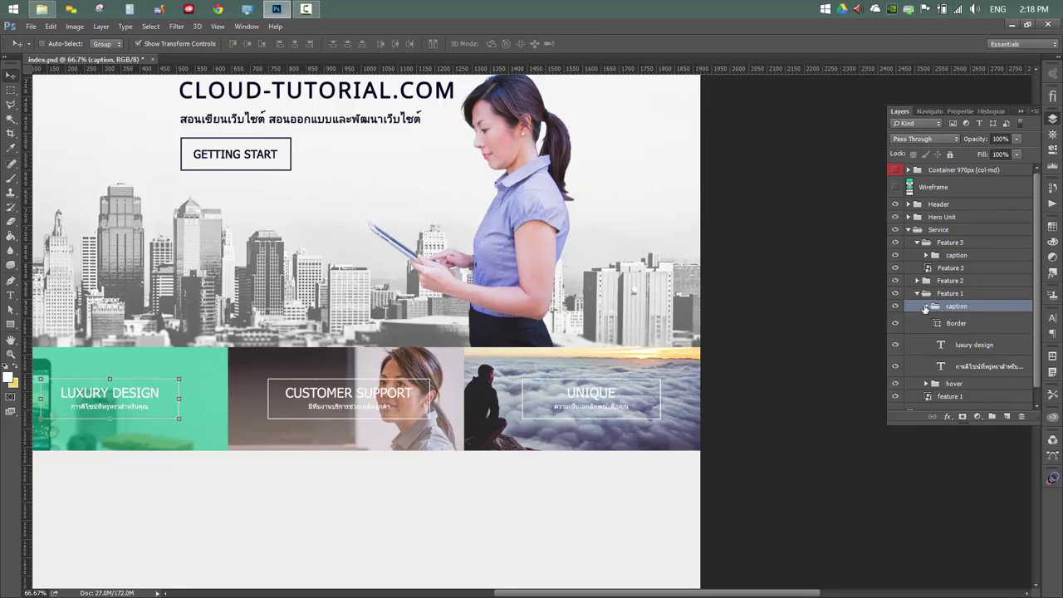
click(926, 307)
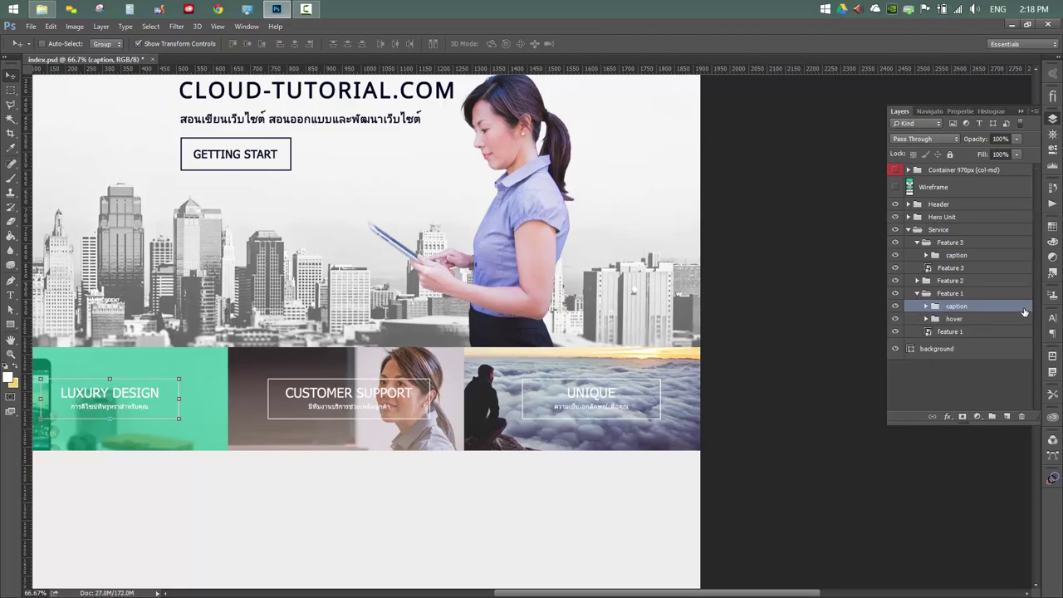
double_click(1023, 307)
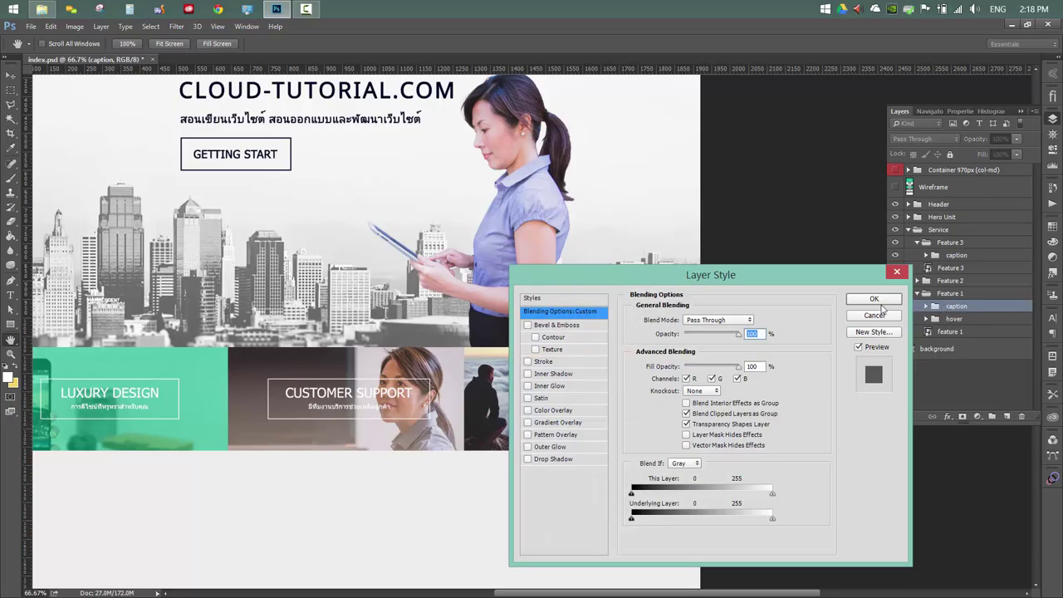
key(Escape)
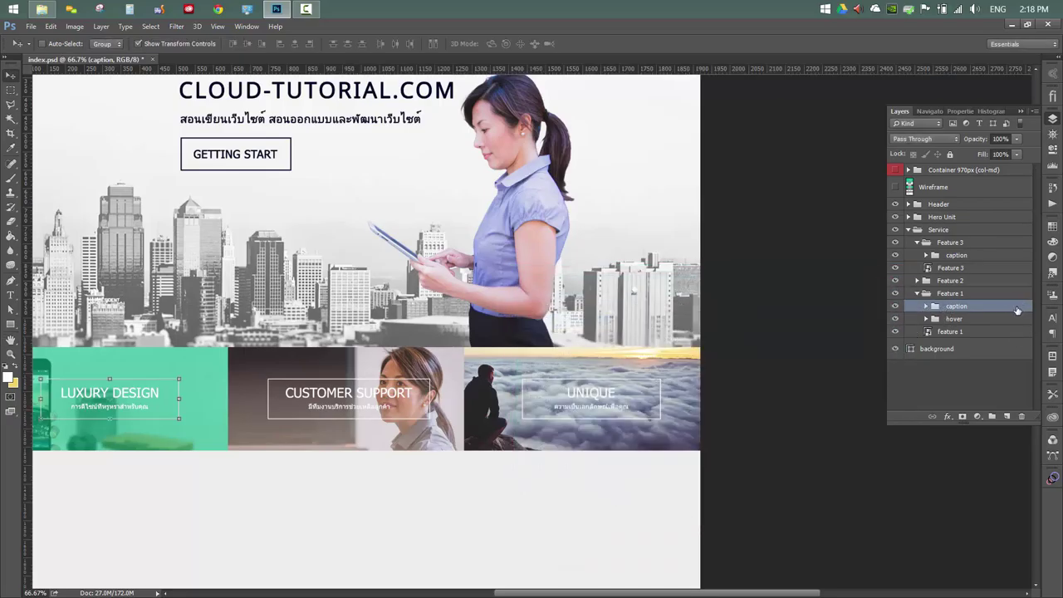
click(949, 417)
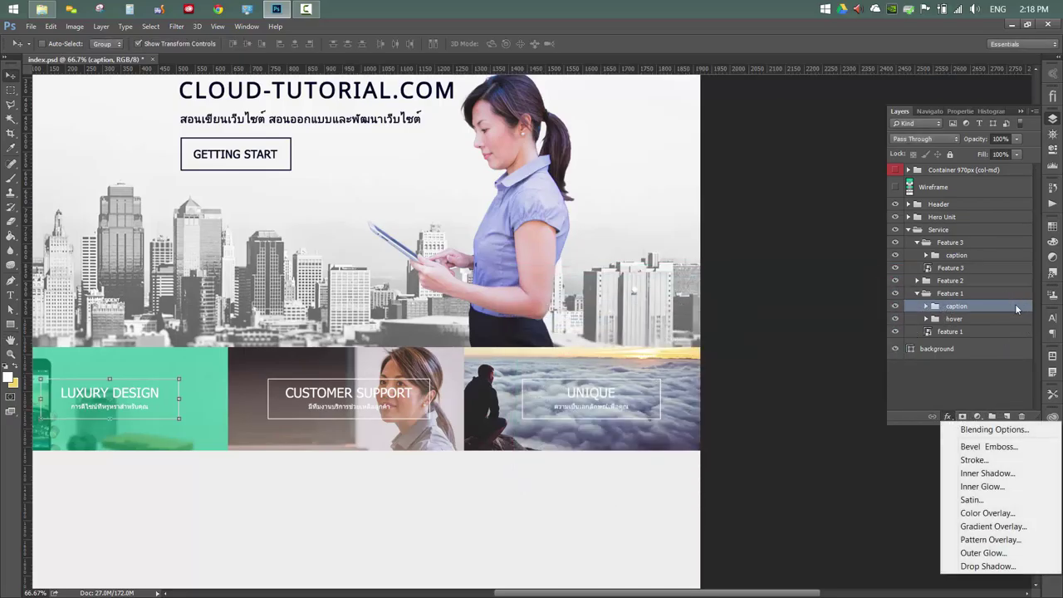
click(1016, 311)
Add a drop shadow with 10% opacity and 0 px distance to Feature 1's caption group and collapse its effects list
double_click(1020, 312)
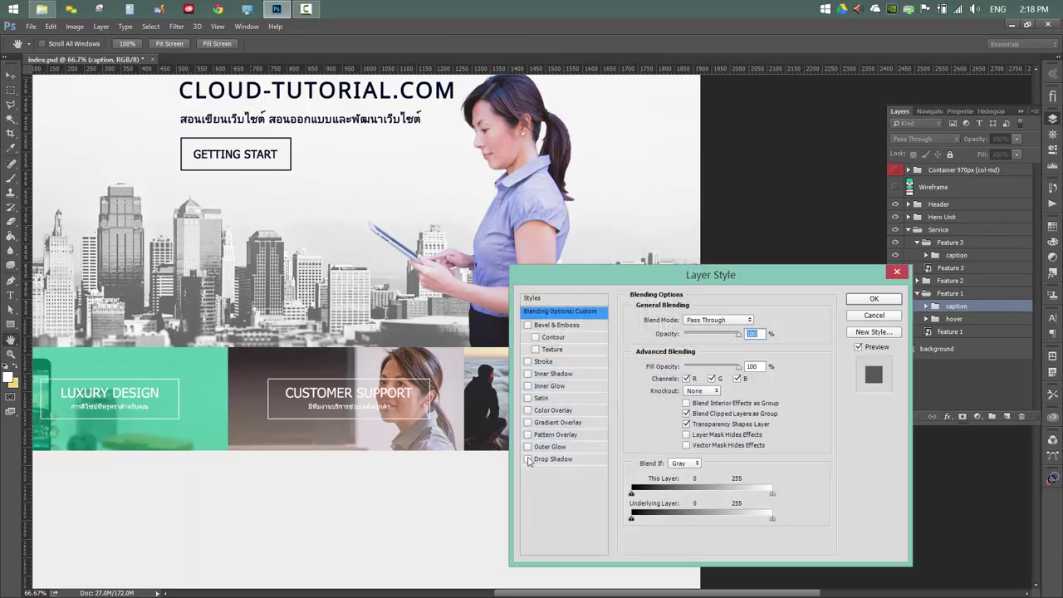
click(544, 459)
double_click(736, 370)
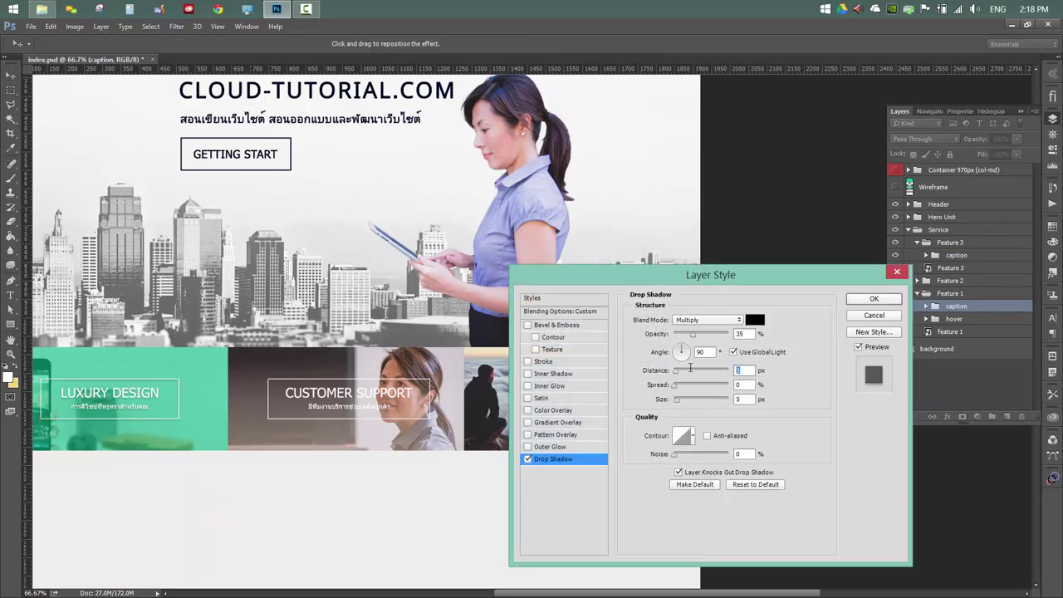
text(0)
double_click(738, 333)
text(1)
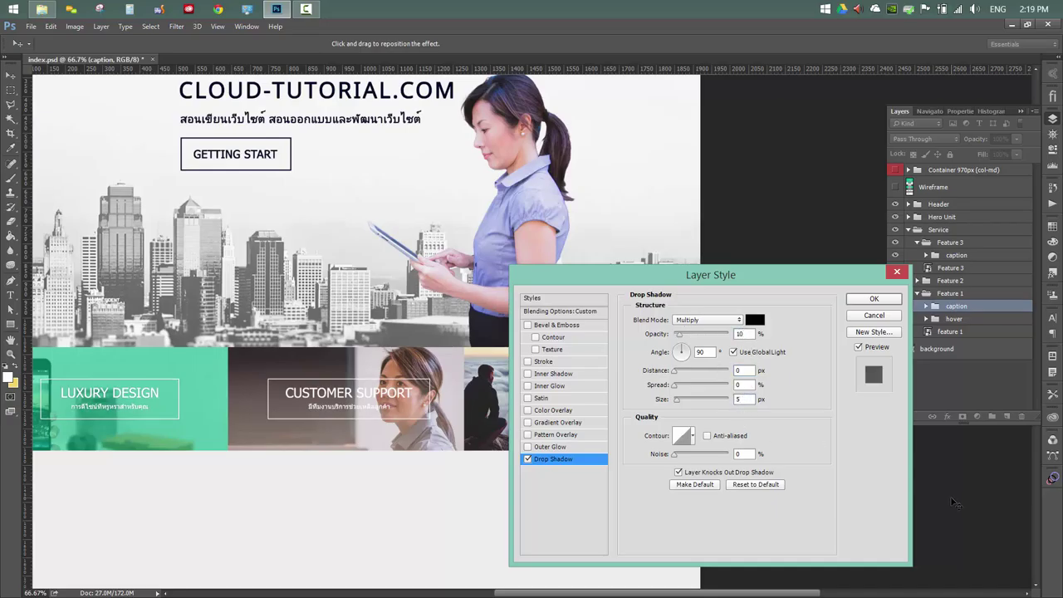
key(Return)
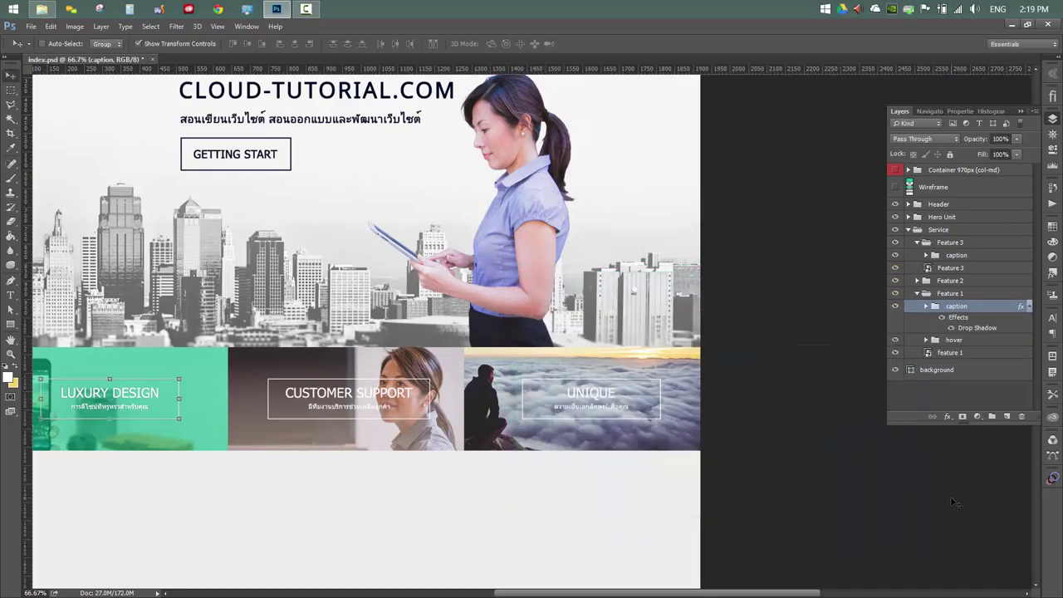
click(1029, 311)
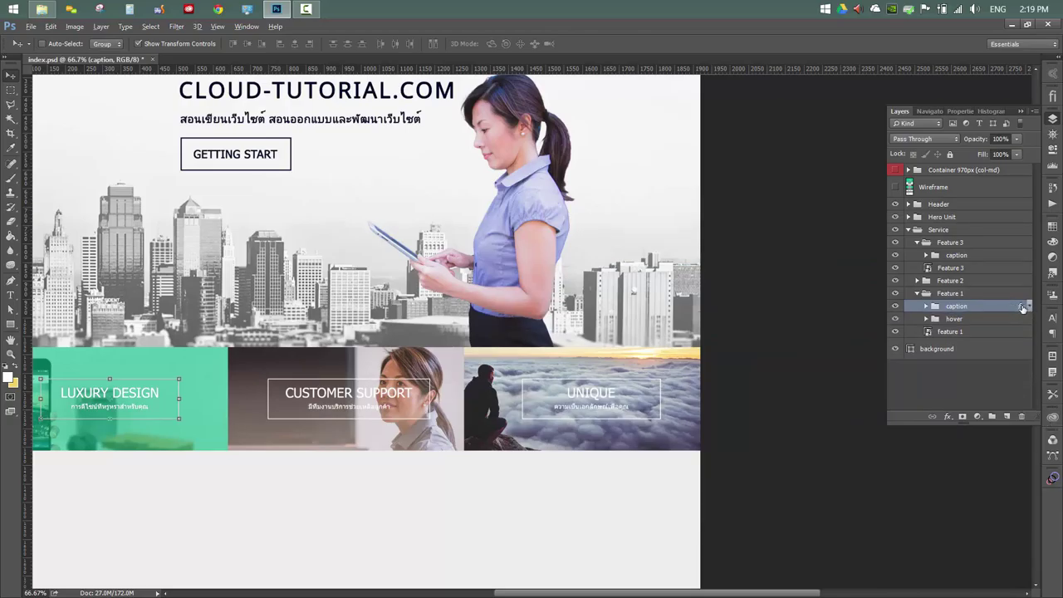
Rename Feature 2's "caption copy" group as "caption" and collapse it
key(alt)
click(915, 281)
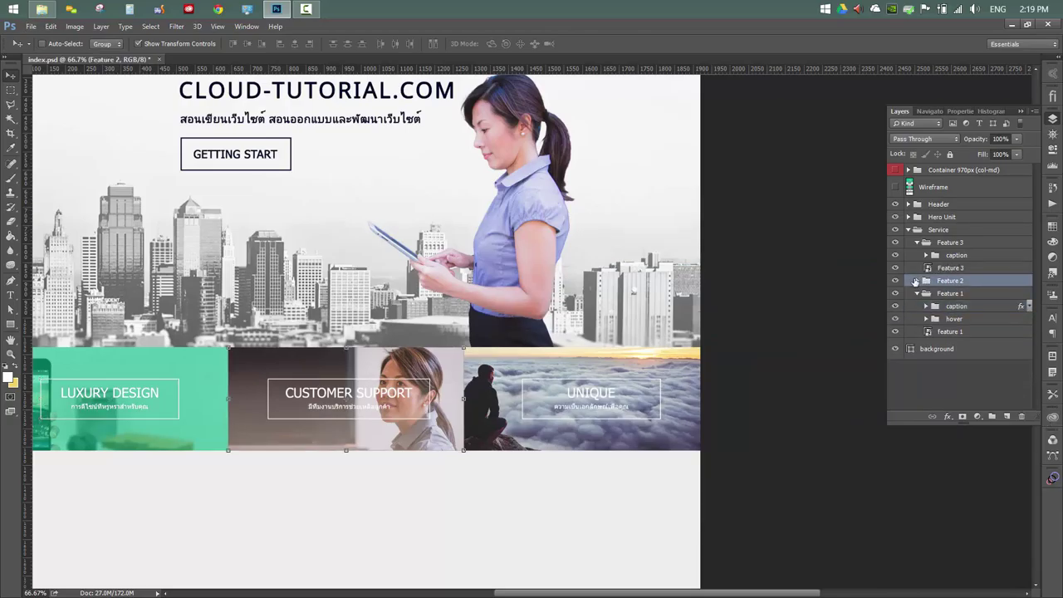
alt+click(916, 281)
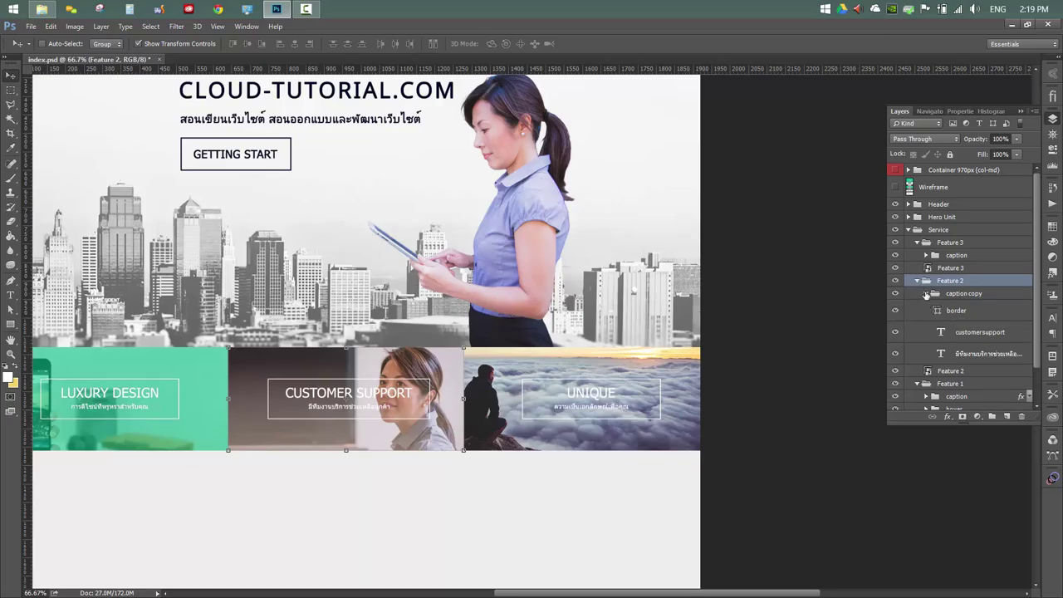
double_click(979, 295)
key(End)
key(BackSpace)
key(BackSpace)
key(BackSpace)
key(BackSpace)
key(BackSpace)
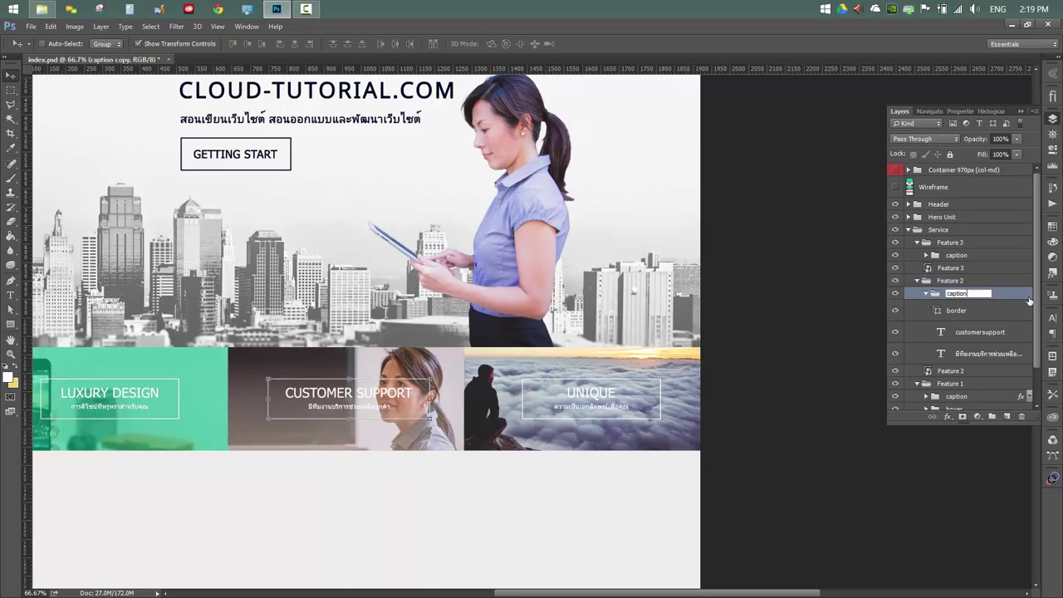
key(Return)
click(925, 294)
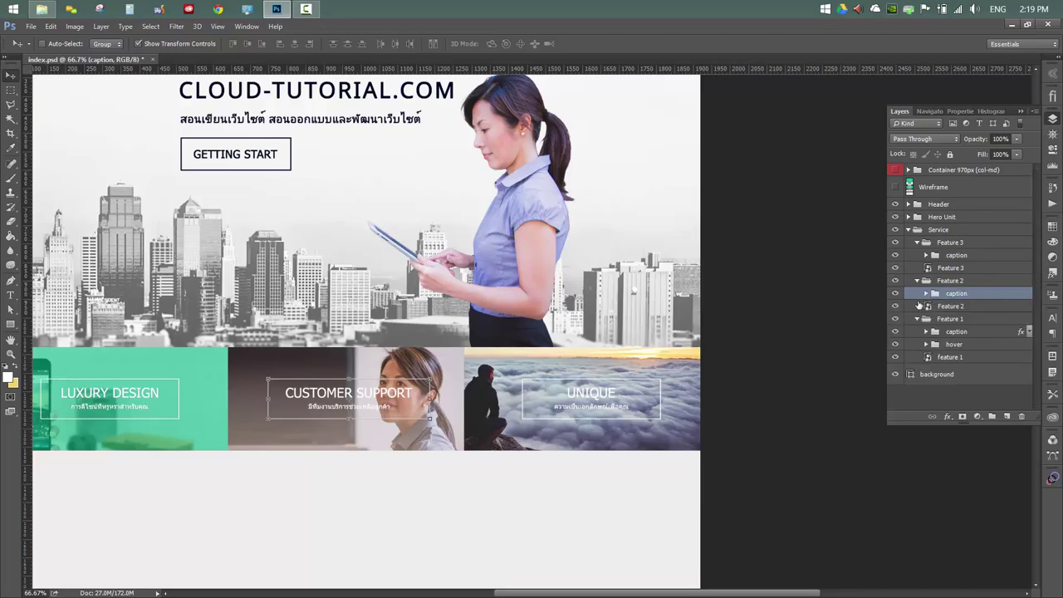
Copy the drop shadow to the caption groups of Feature 2 and Feature 3, collapse their effects lists and save
drag(1019, 334, 1020, 296)
click(1028, 294)
drag(1021, 295, 1022, 257)
click(1028, 257)
key(ctrl+s)
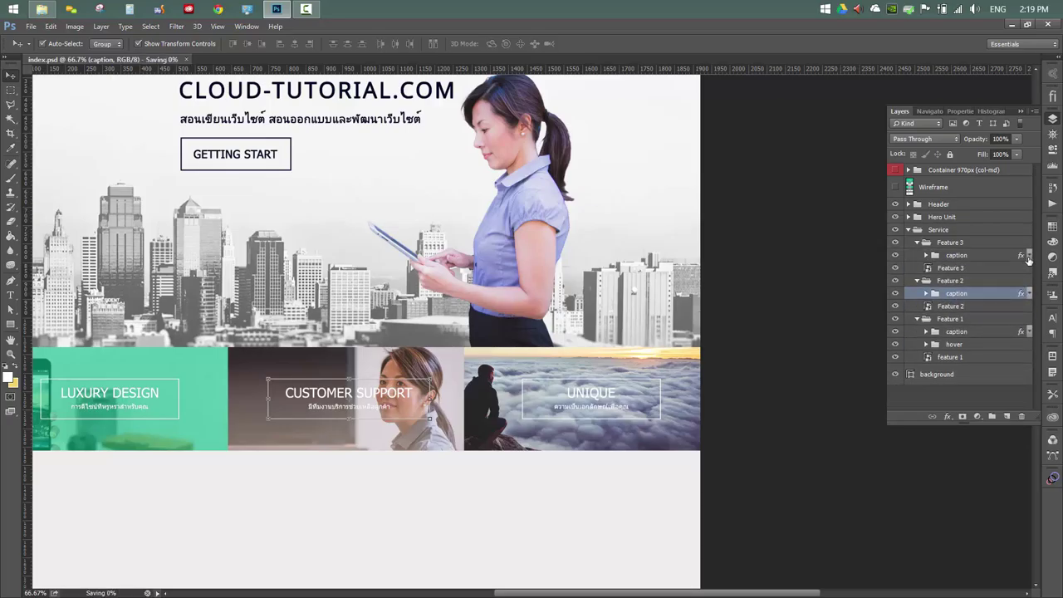
Collapse the Feature 1, Feature 2 and Feature 3 groups and save the document
click(928, 386)
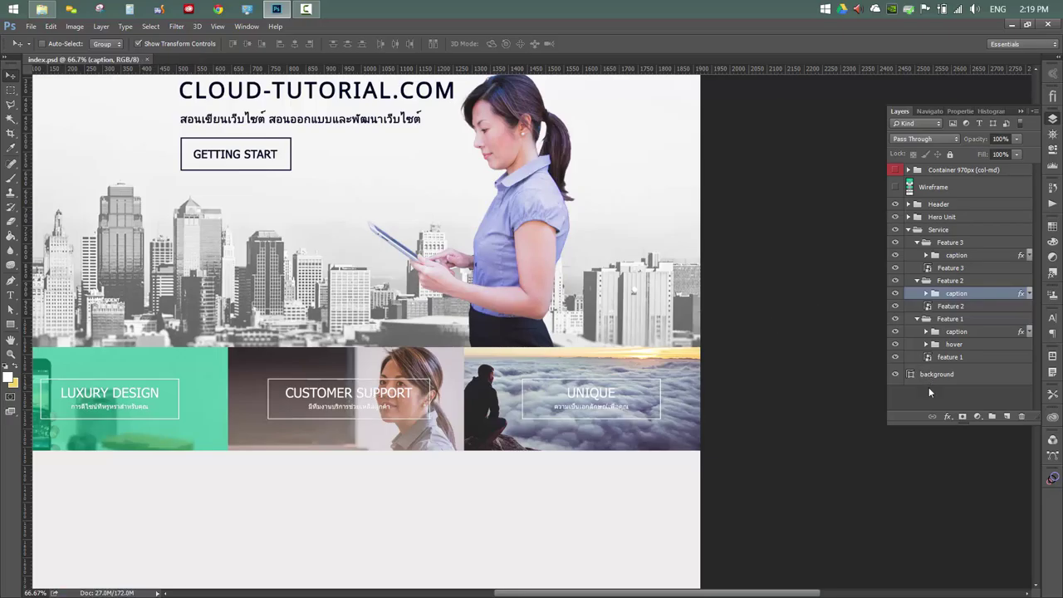
click(916, 282)
click(916, 243)
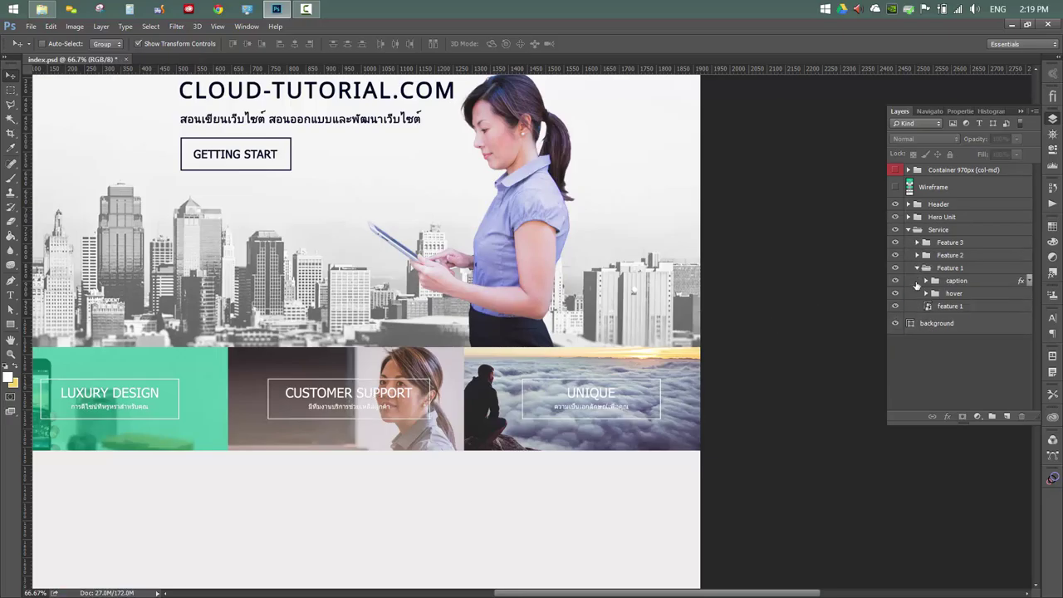
click(916, 268)
key(ctrl+s)
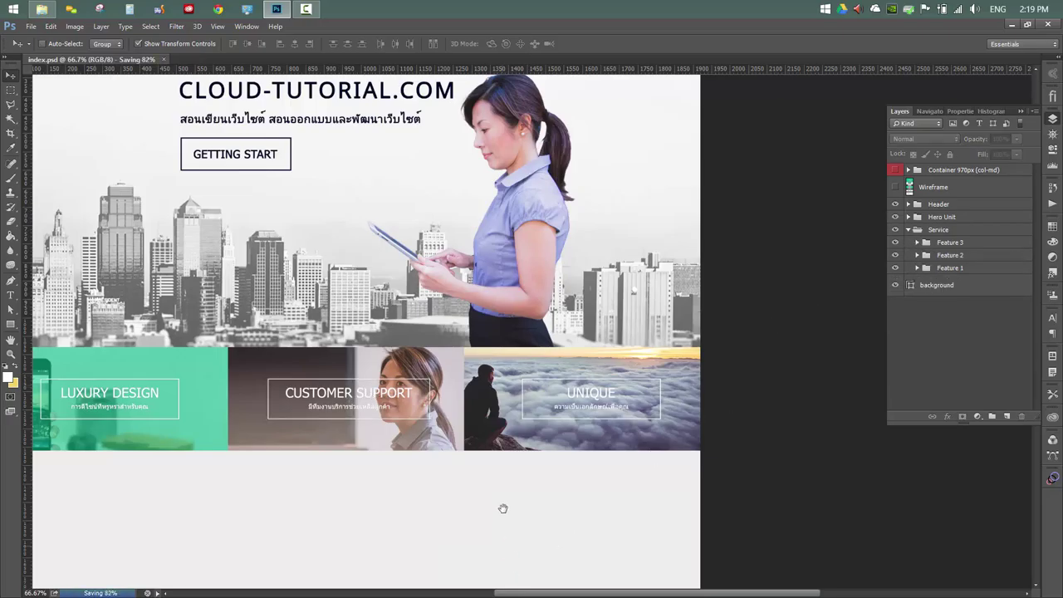
Hide the social-icon-bg:hover group and the social-bar-bg layer in the Header's transparent social-bar group
drag(503, 503, 596, 483)
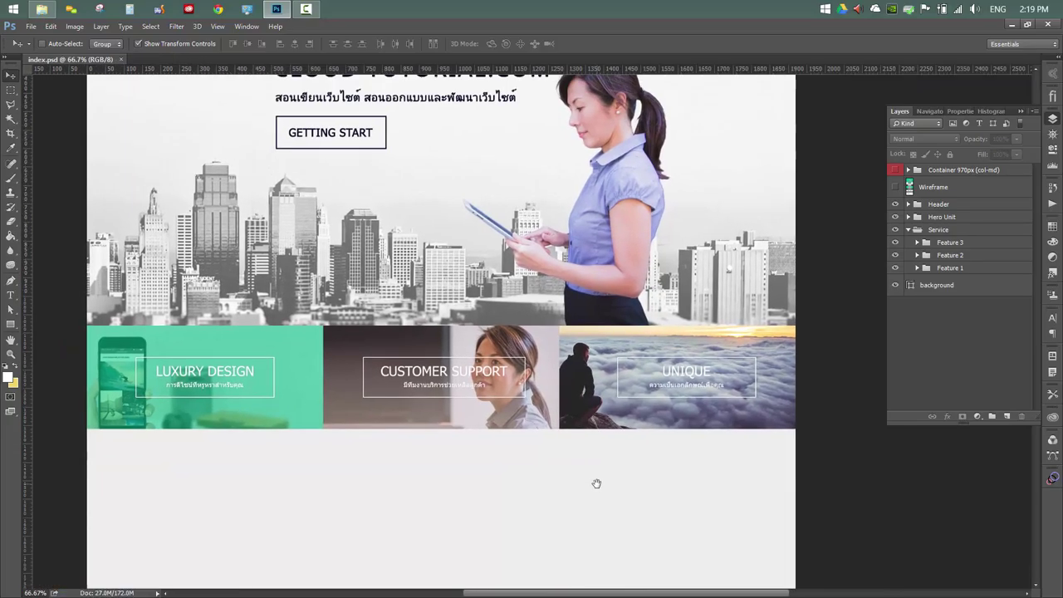
key(ctrl+plus)
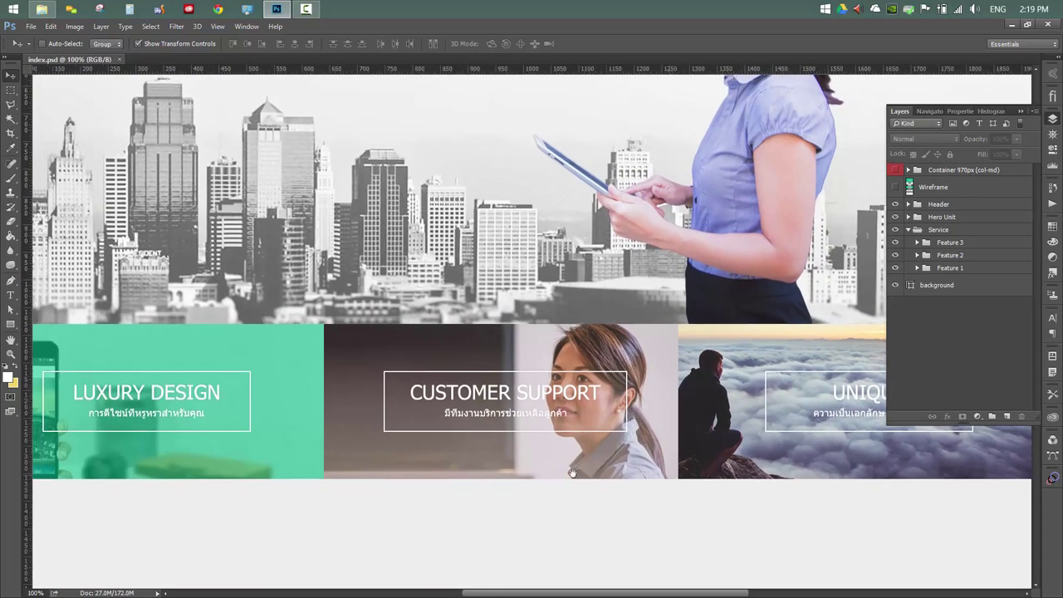
drag(571, 474, 624, 500)
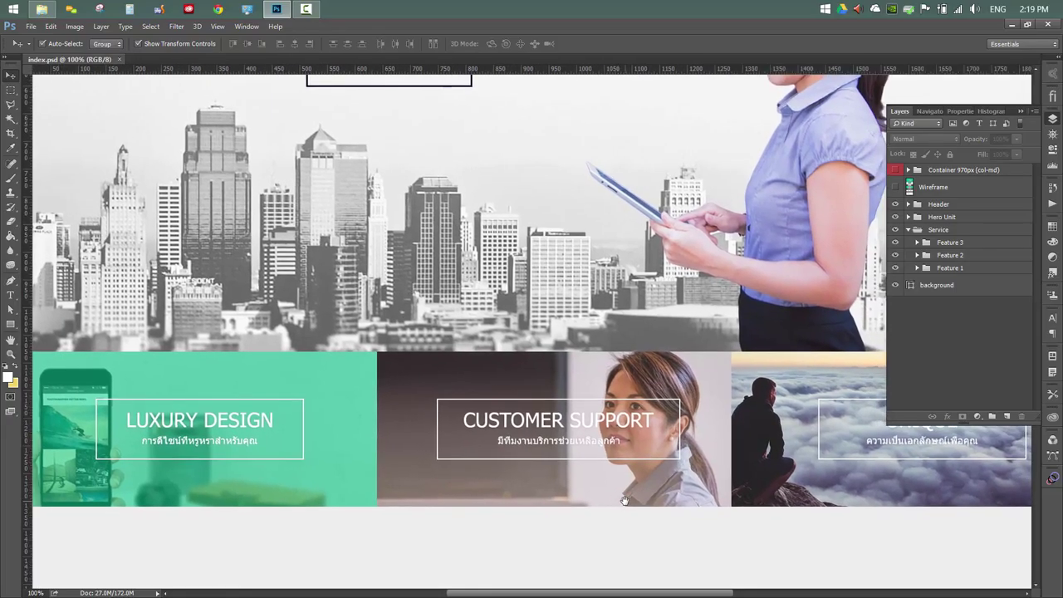
key(ctrl+minus)
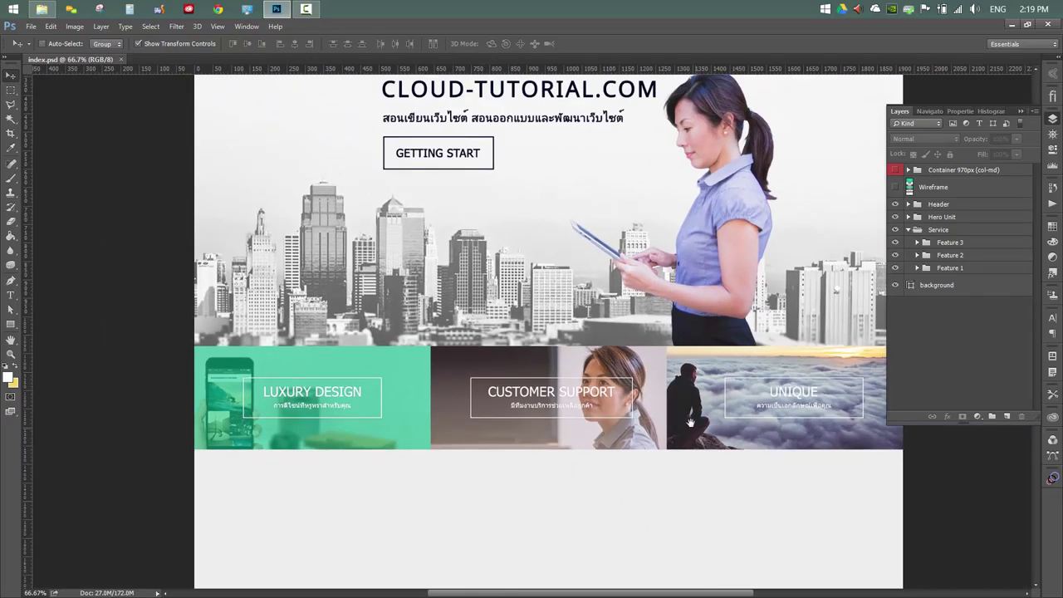
drag(689, 423, 656, 522)
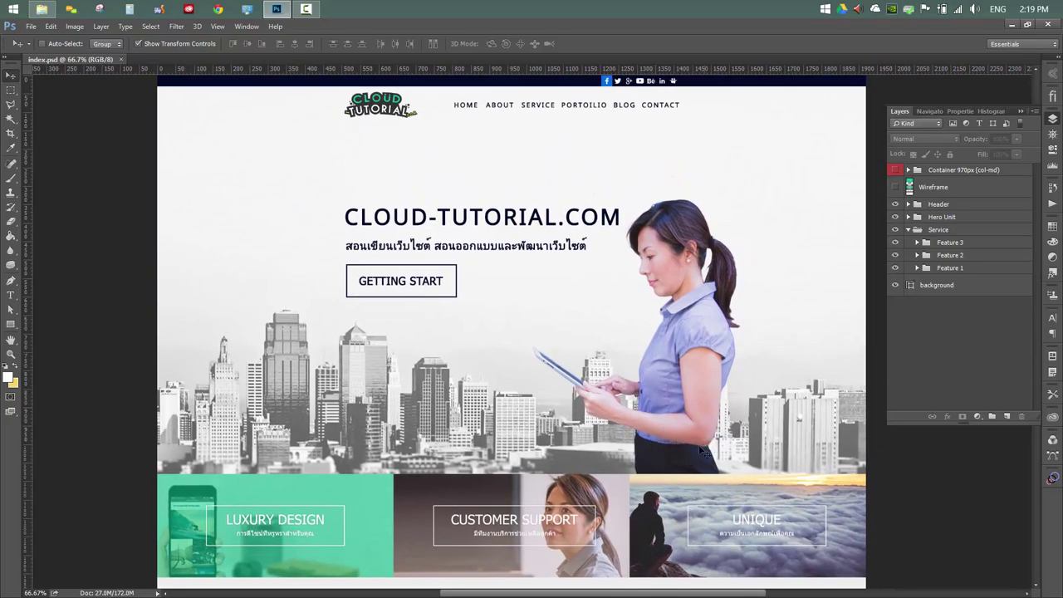
drag(659, 266, 658, 307)
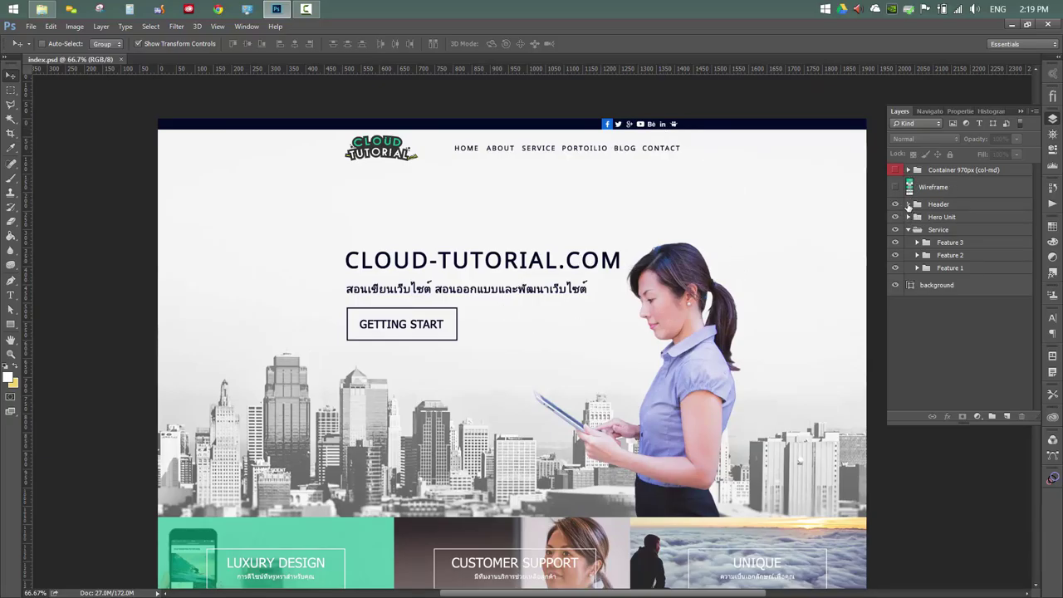
click(908, 205)
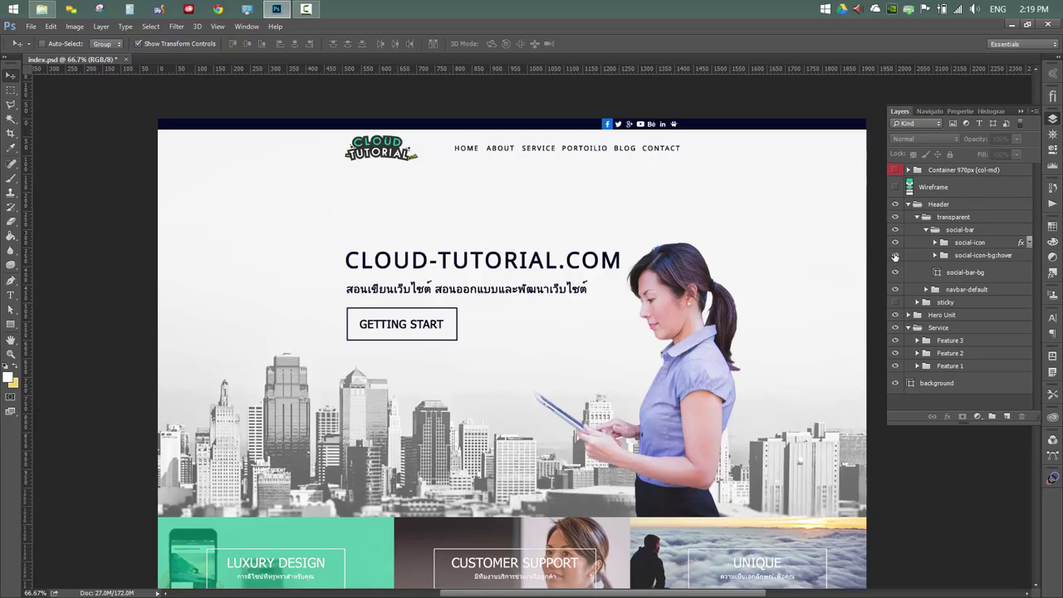
click(894, 257)
click(975, 259)
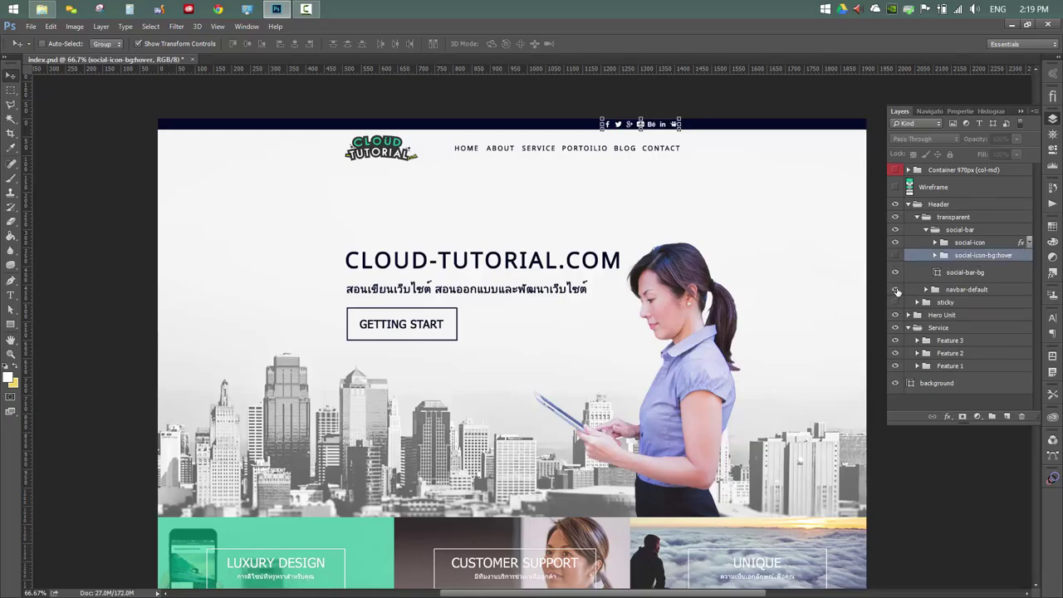
click(896, 273)
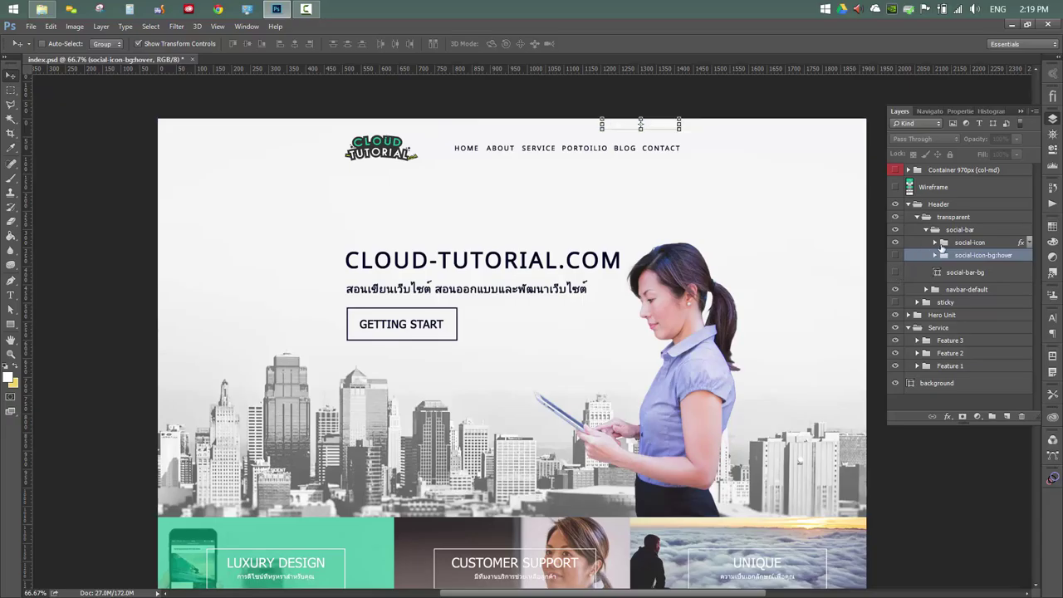
Change the social-icon group's color overlay to the dark navy sampled from the CLOUD-TUTORIAL.COM headline and save the document
click(1019, 244)
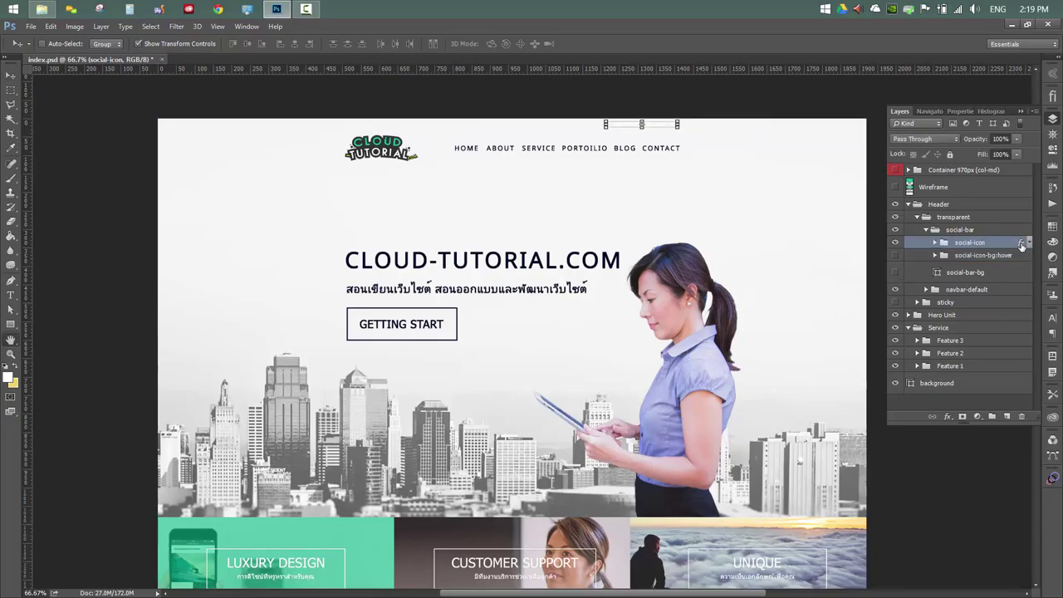
double_click(1021, 244)
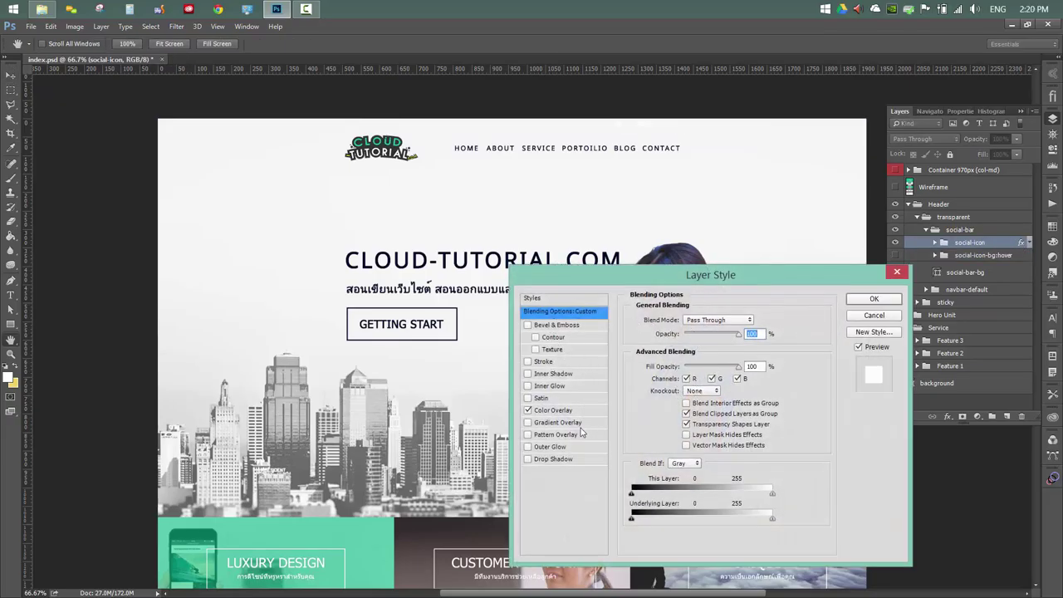
click(565, 410)
click(752, 321)
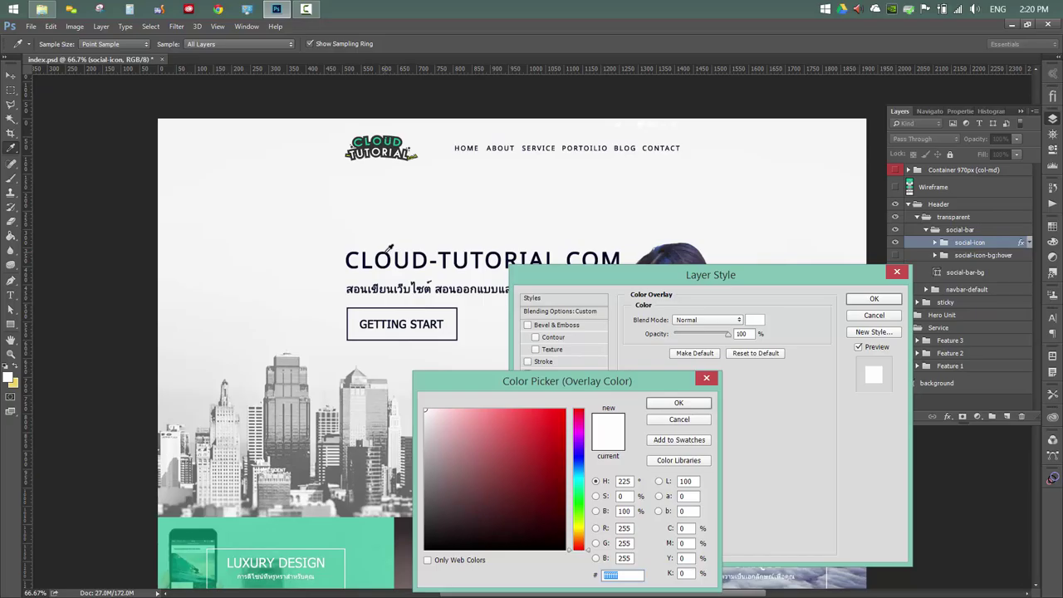
click(386, 251)
click(678, 403)
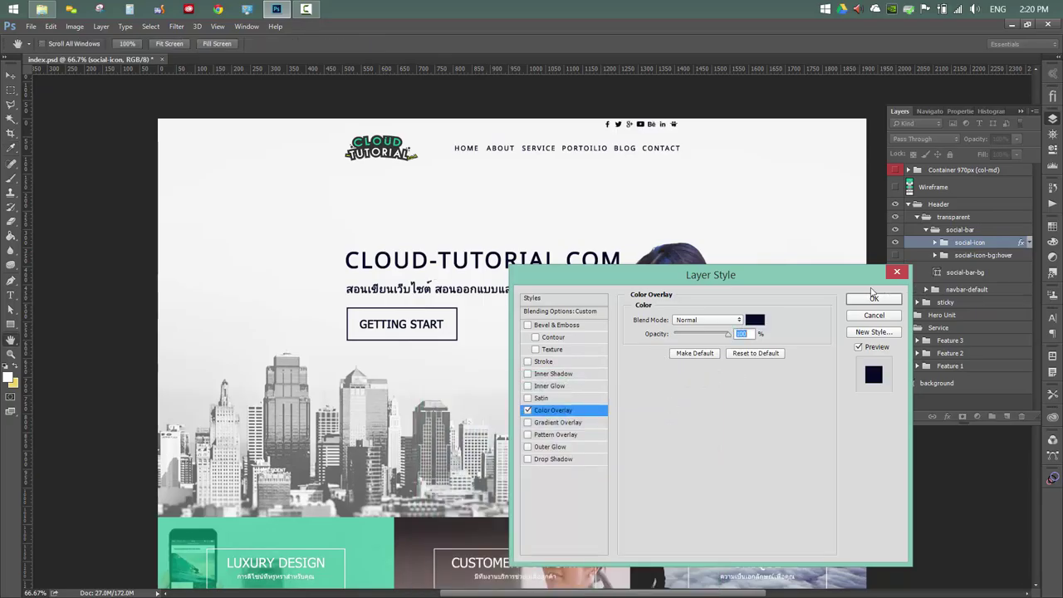
click(874, 298)
key(ctrl+s)
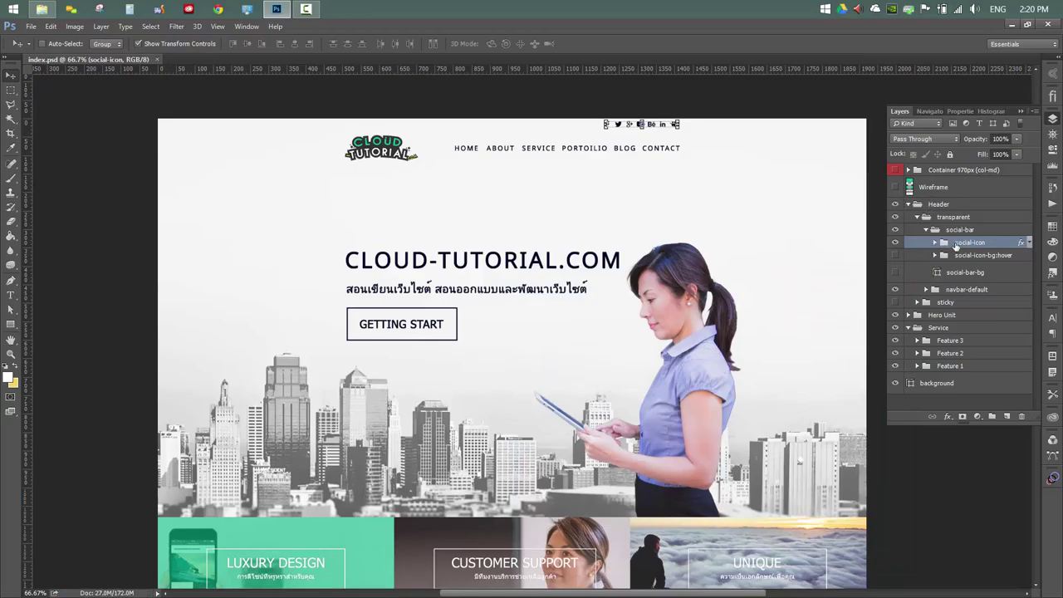
Move the social-icon group horizontally to the right edge of the page
click(937, 233)
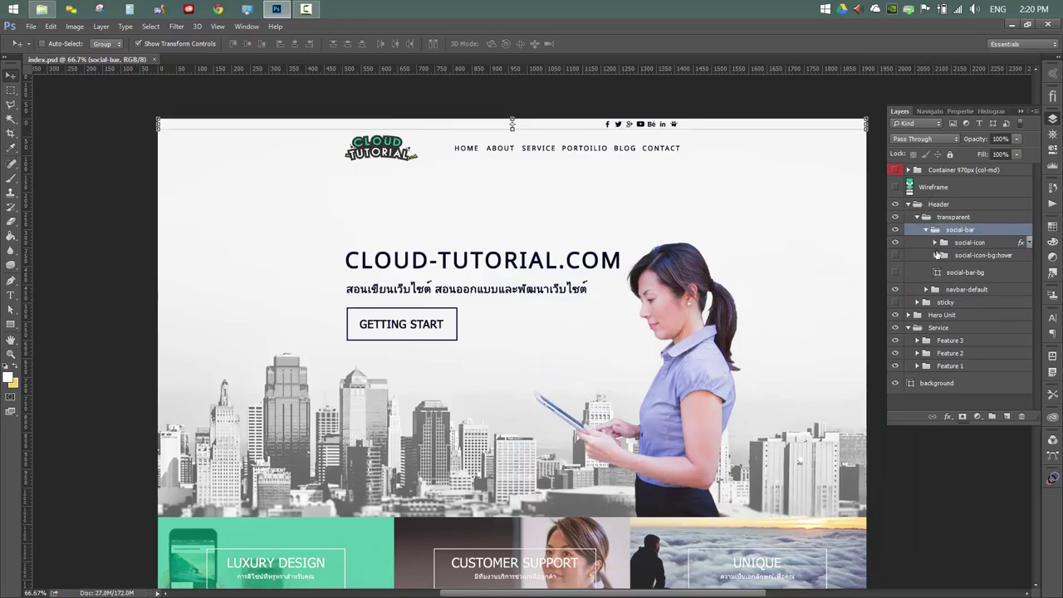
click(944, 272)
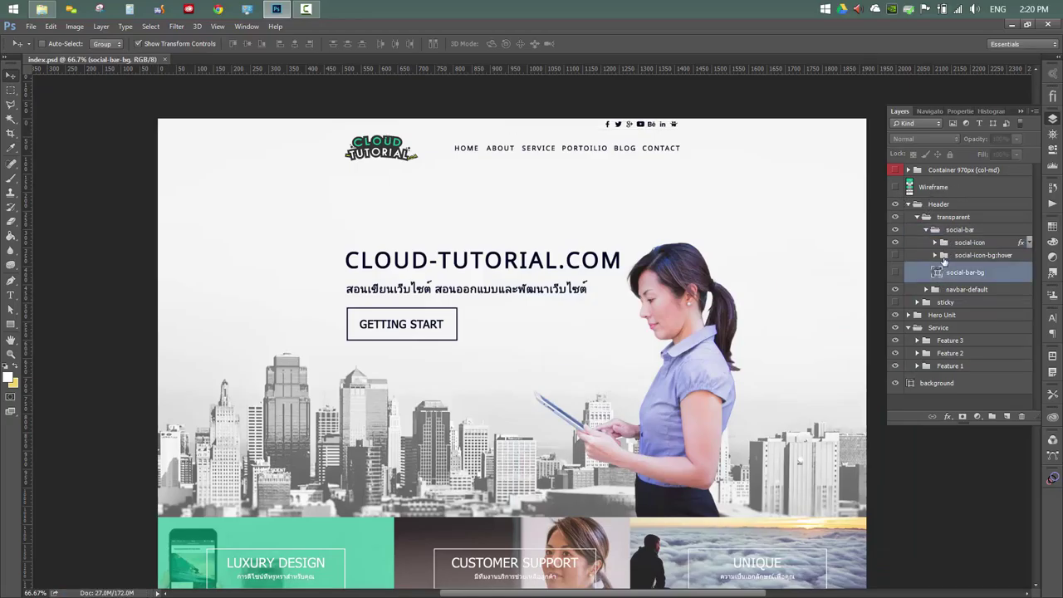
click(943, 244)
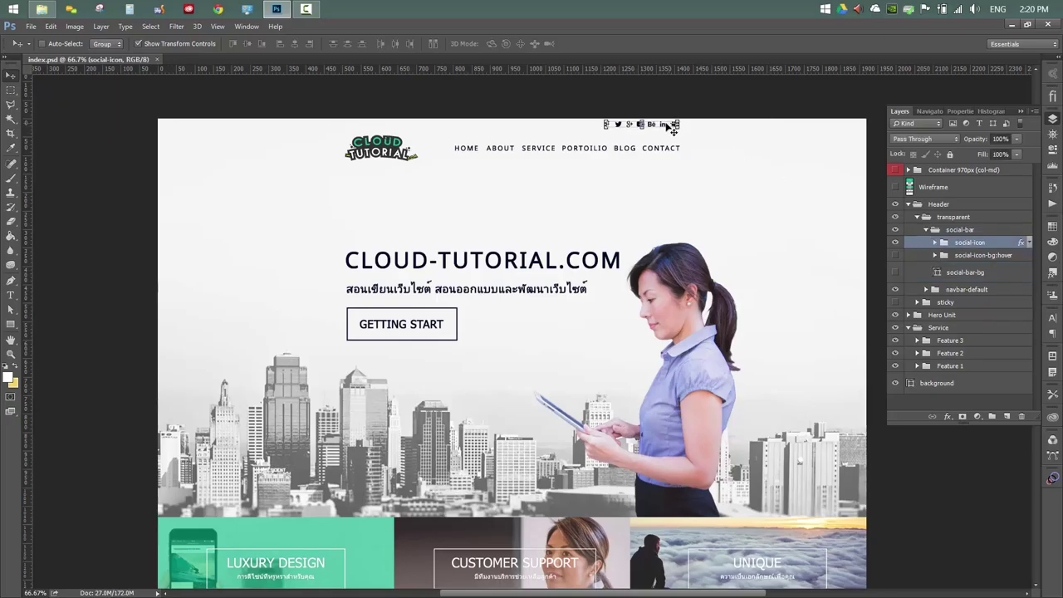
drag(686, 131, 857, 135)
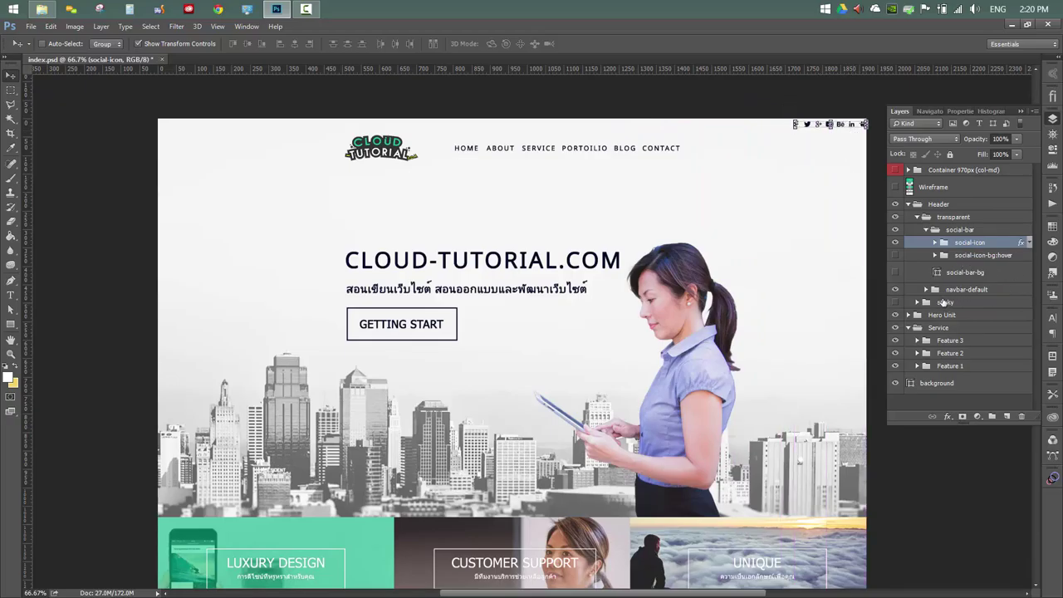
Delete the hidden navbar-bg-transparent layer from the Header's navbar-default group
click(926, 290)
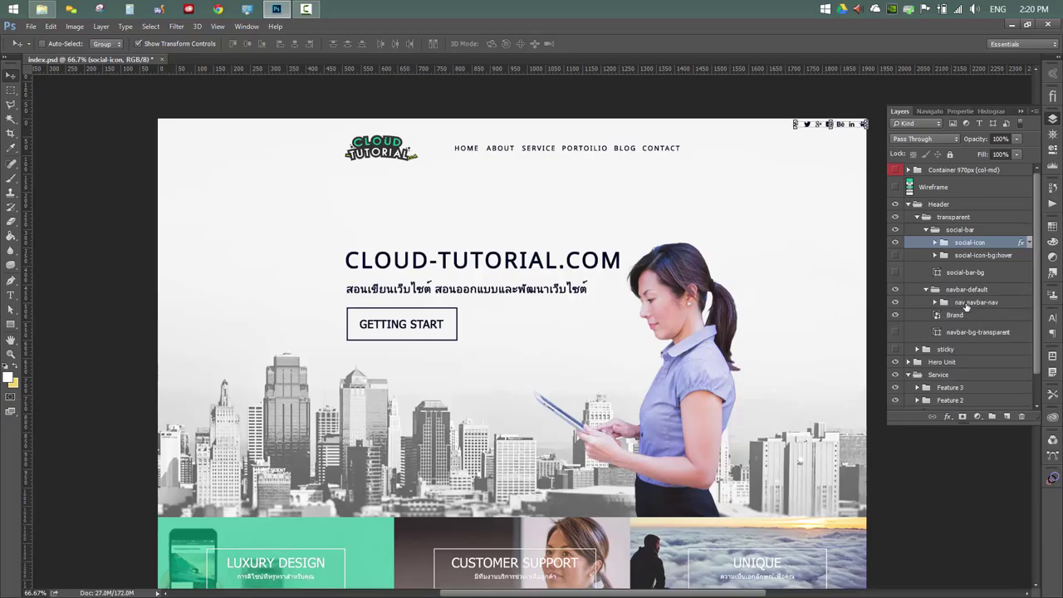
click(965, 306)
click(954, 291)
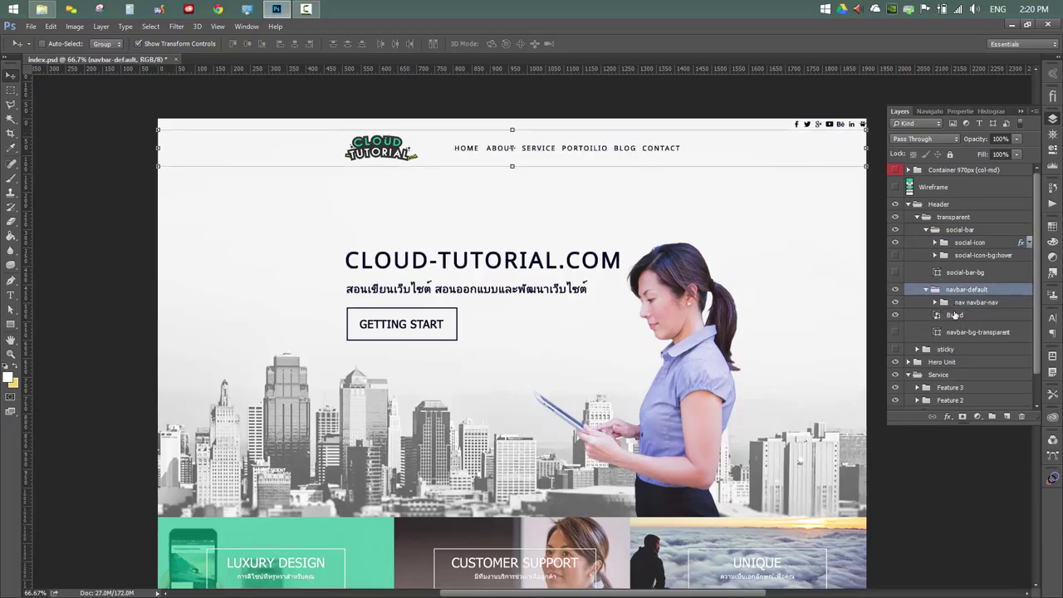
click(955, 315)
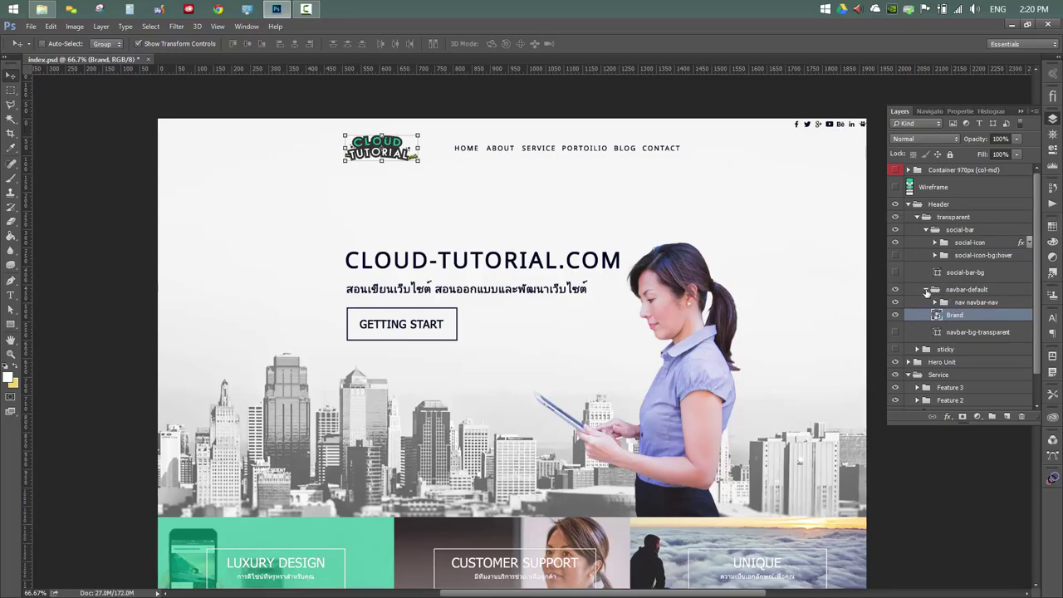
click(927, 289)
click(950, 292)
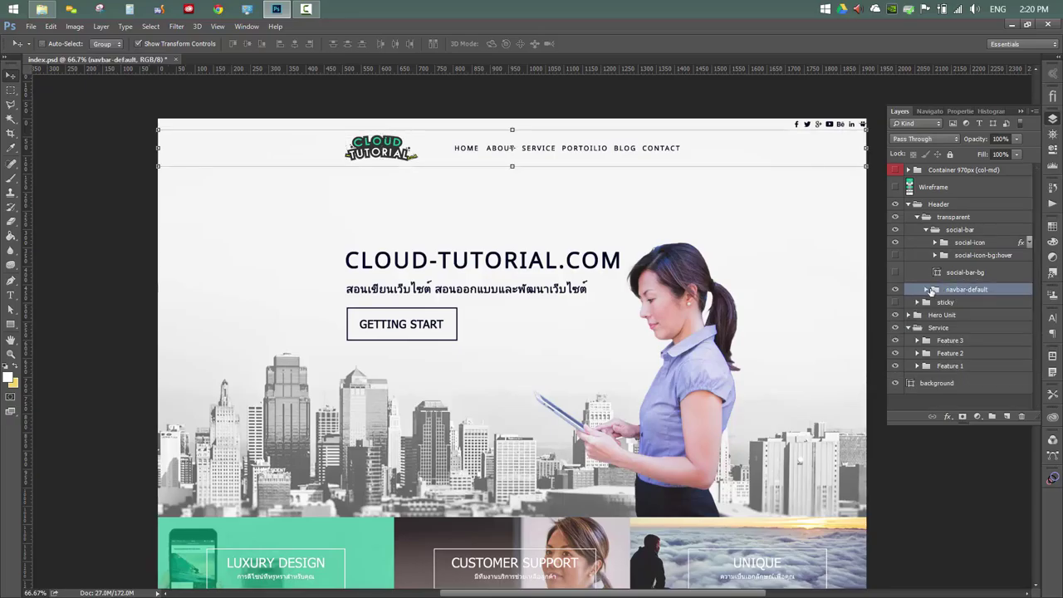
click(926, 289)
click(954, 332)
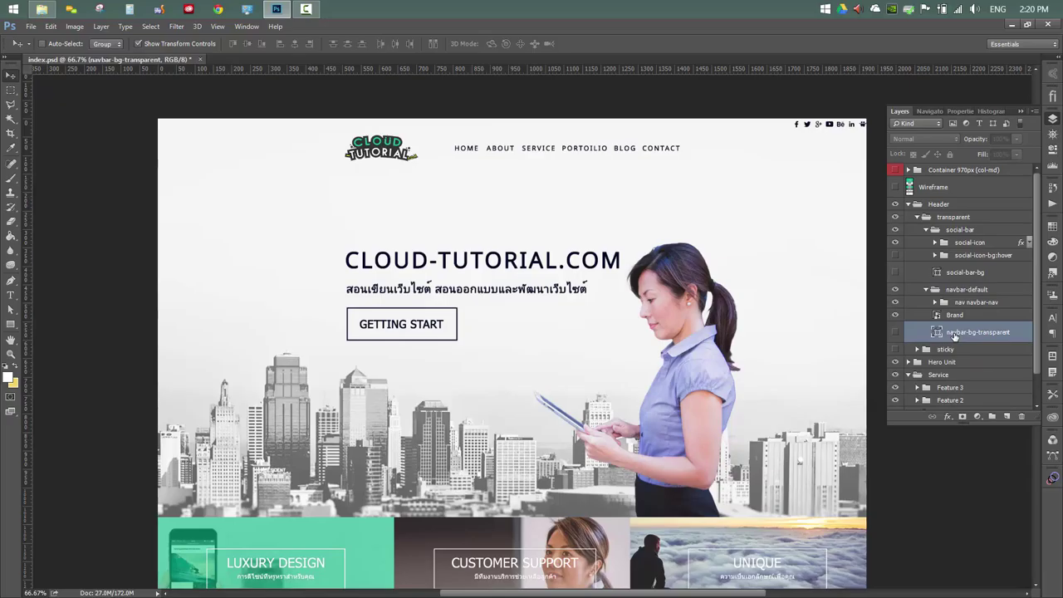
key(Delete)
Move the navbar-default group with logo and menu toward the page's left edge, leaving a margin of about 80 px
click(960, 290)
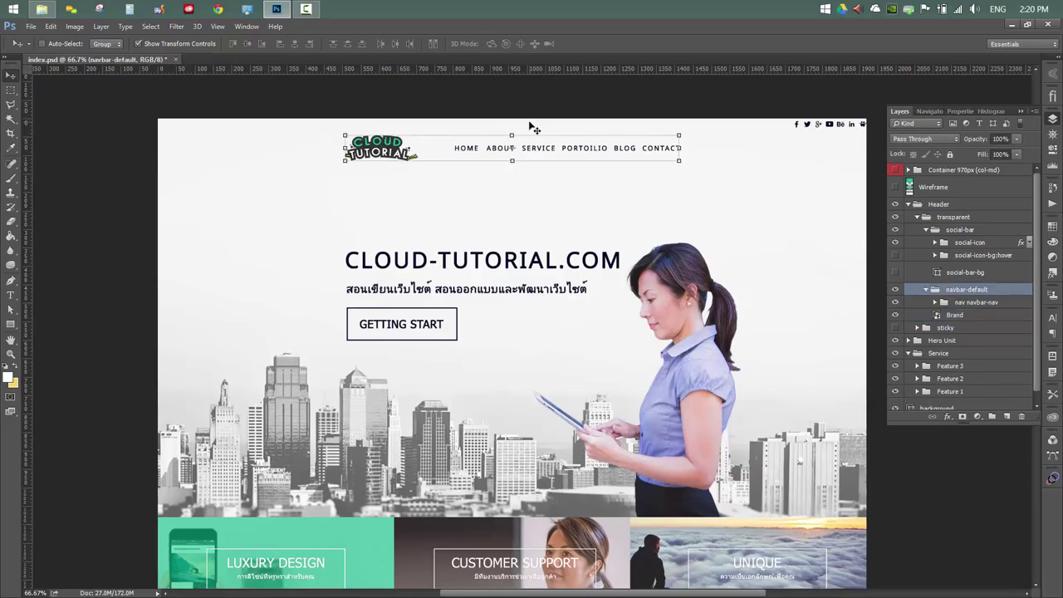
drag(621, 150, 432, 148)
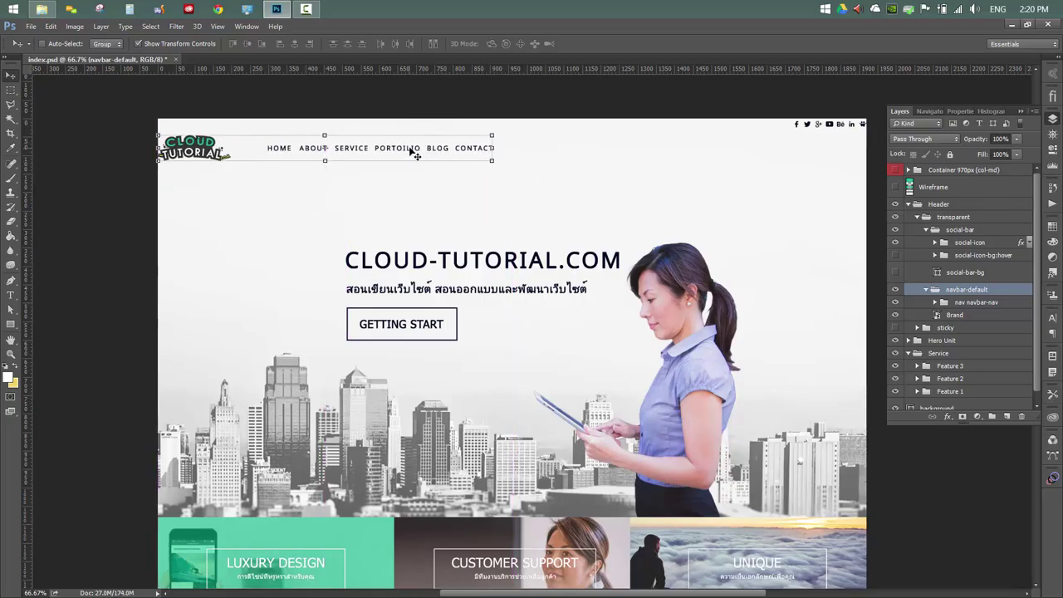
drag(412, 151, 439, 154)
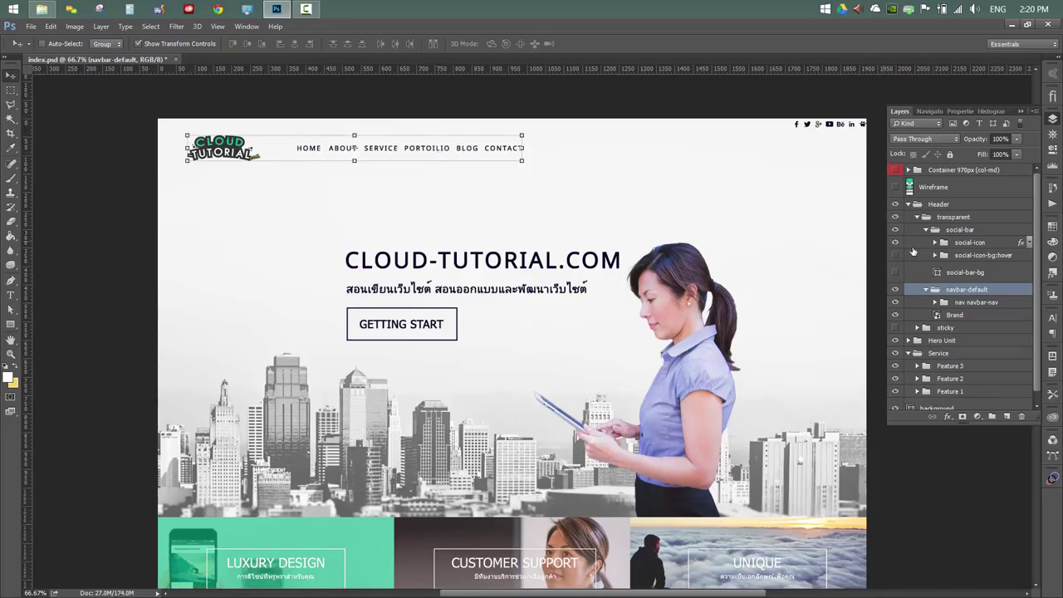
Shift the social-icon group inward to leave about 80 px to the page's right edge and save the document
click(983, 232)
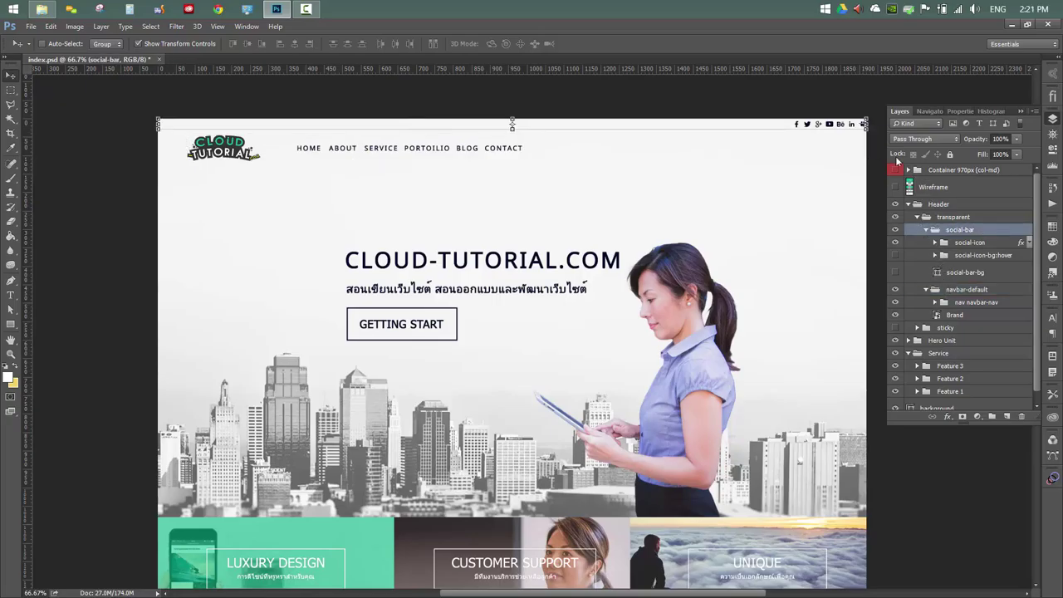
click(969, 241)
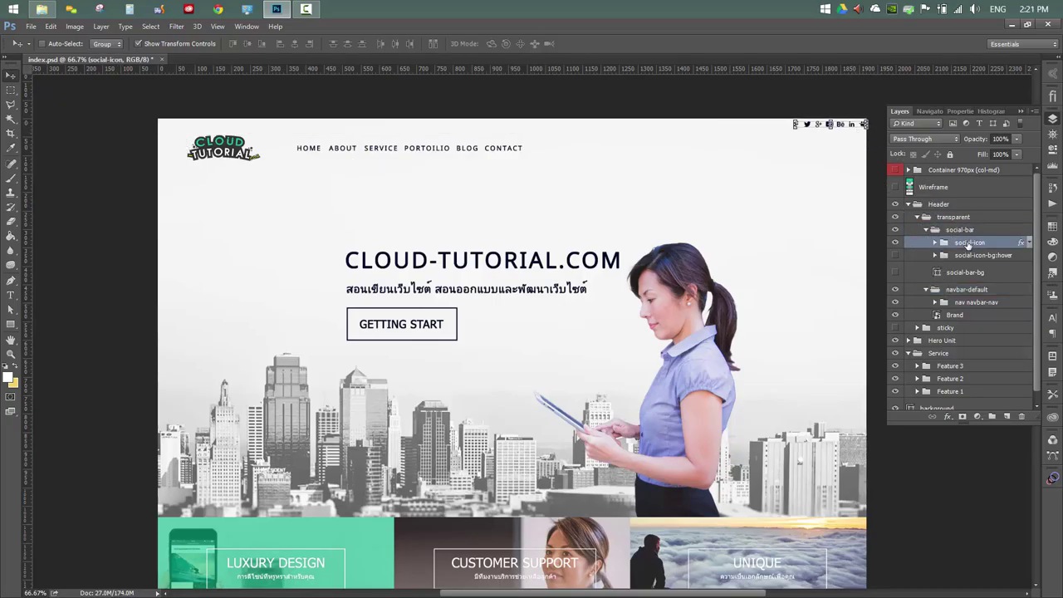
drag(861, 125, 844, 131)
key(ctrl+1)
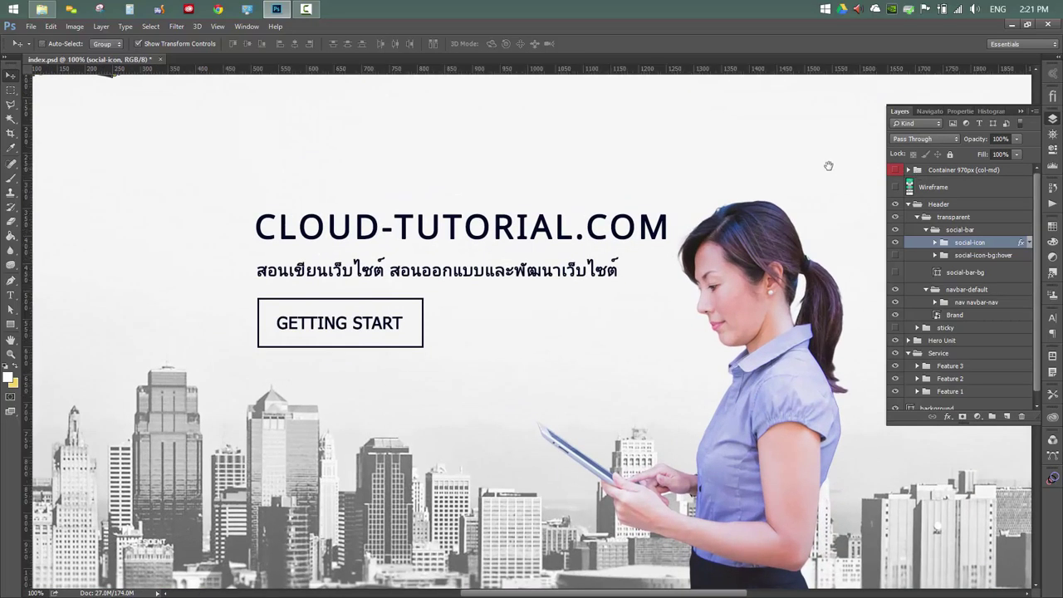
drag(772, 172, 606, 334)
drag(727, 238, 774, 216)
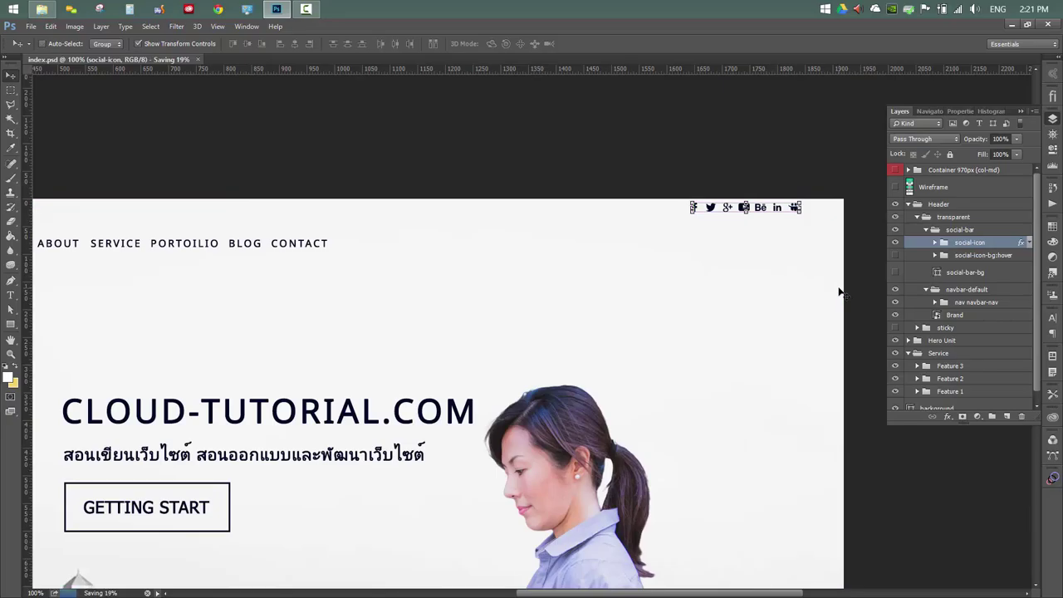
Collapse the Header group, deselect all layers and save the document
key(ctrl+minus)
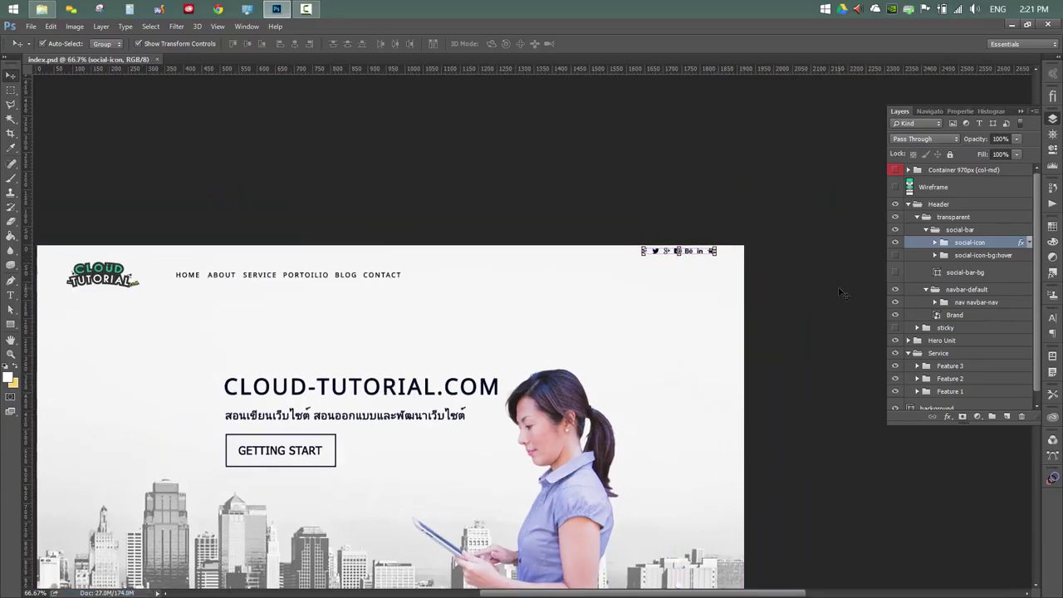
key(ctrl+minus)
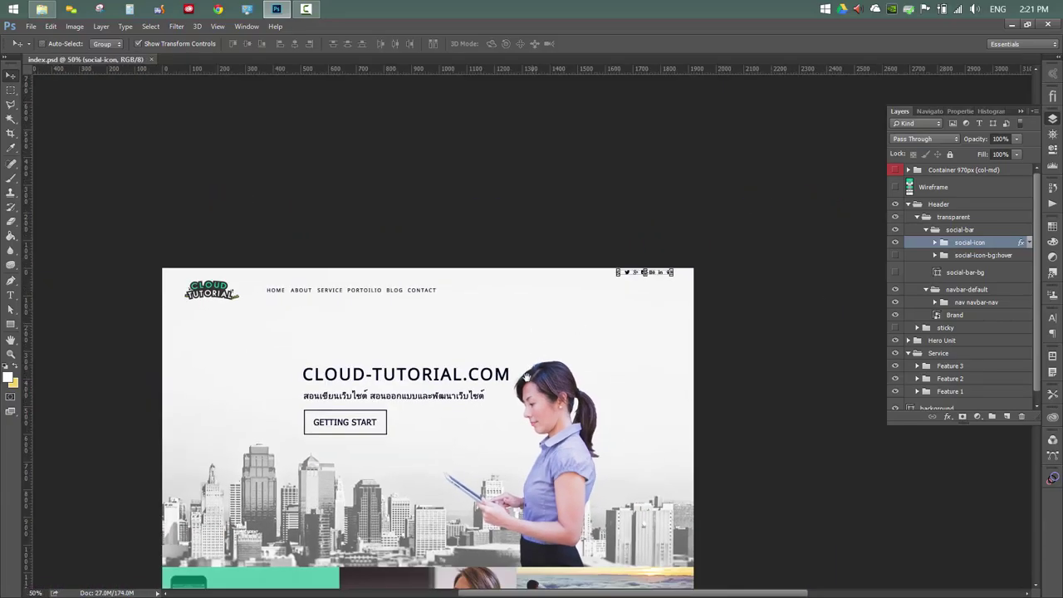
drag(513, 430, 596, 275)
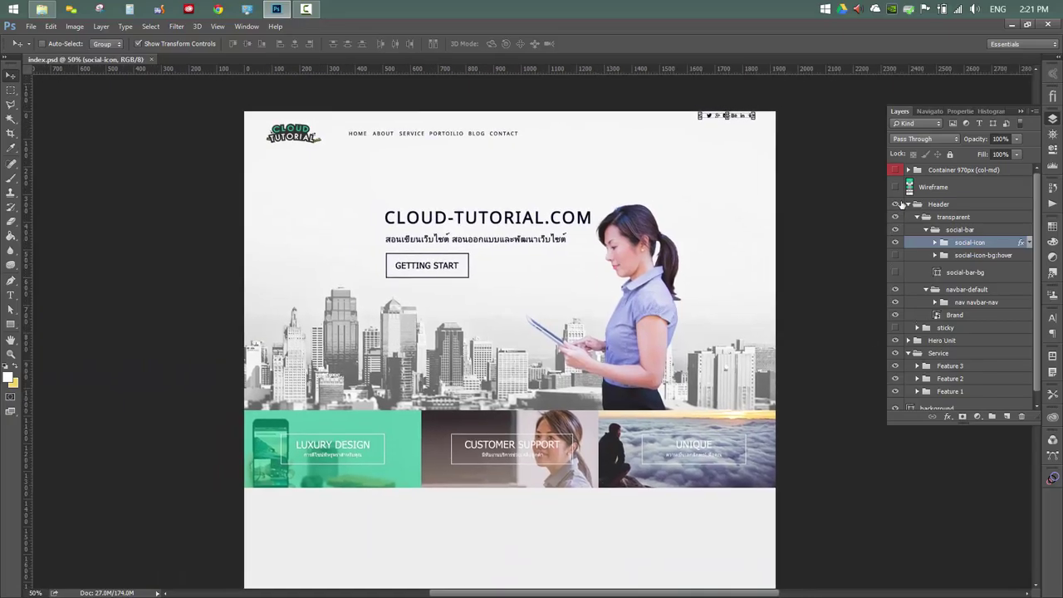
click(908, 204)
click(921, 376)
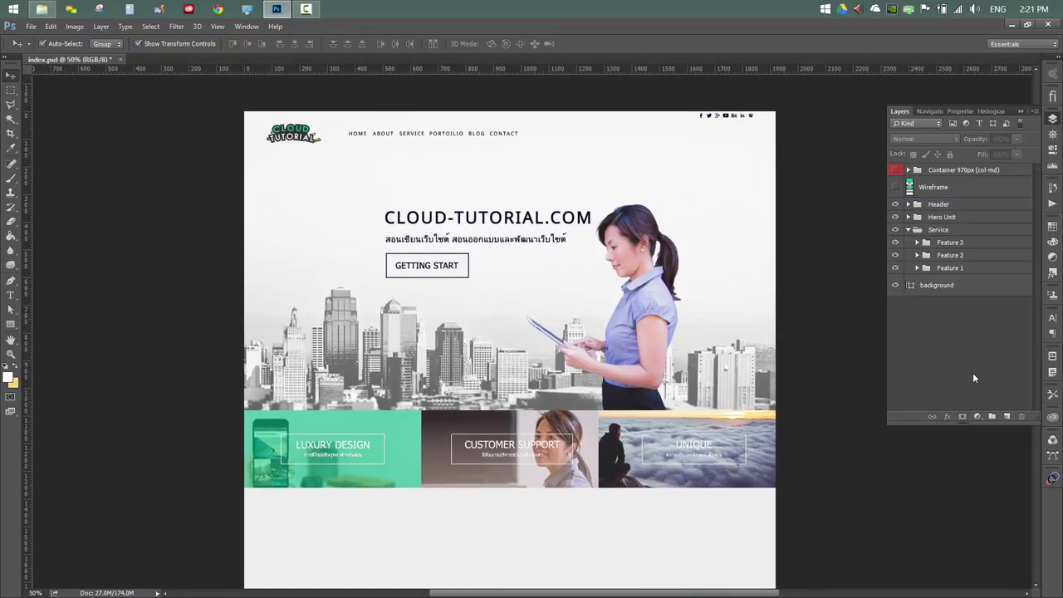
key(ctrl+s)
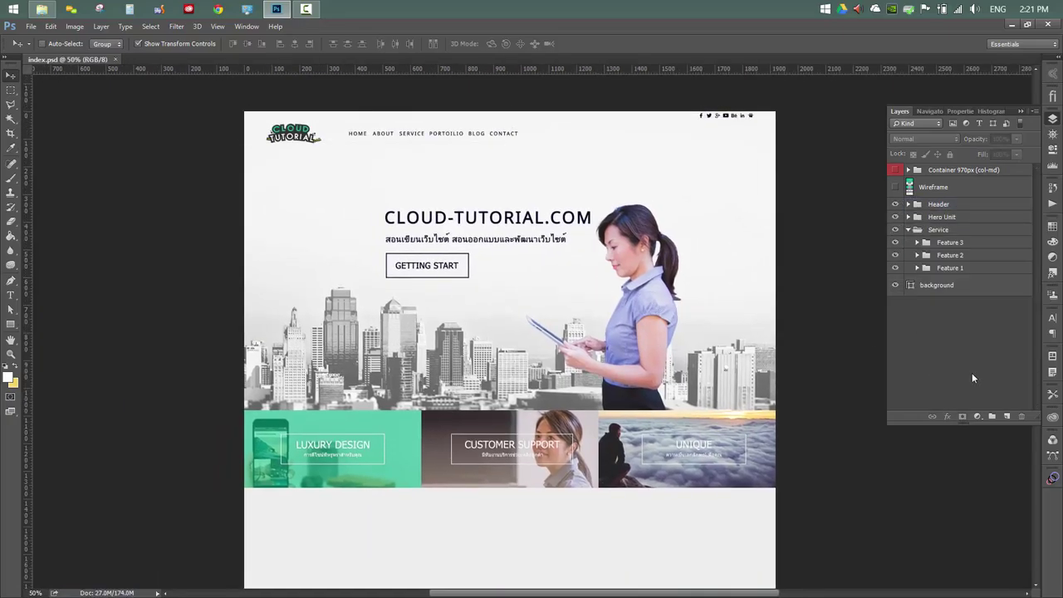